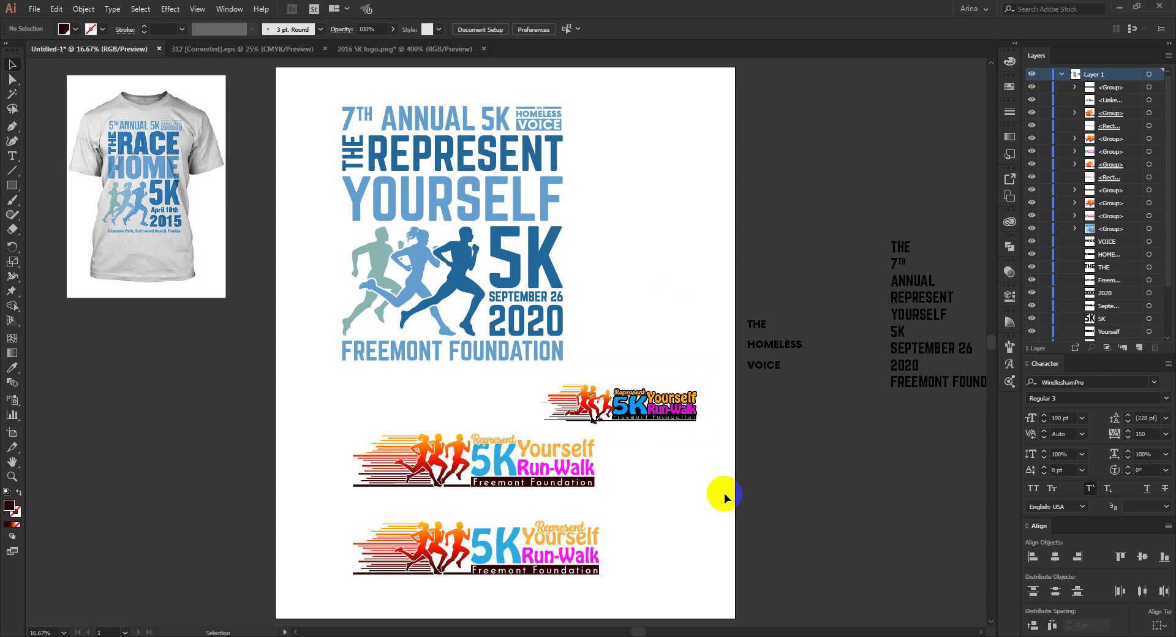
# Trial-select the small Run-Walk logo, the blue 5K design and the T-shirt mockup, then deselect
pyautogui.moveTo(717, 473); pyautogui.dragTo(748, 515)
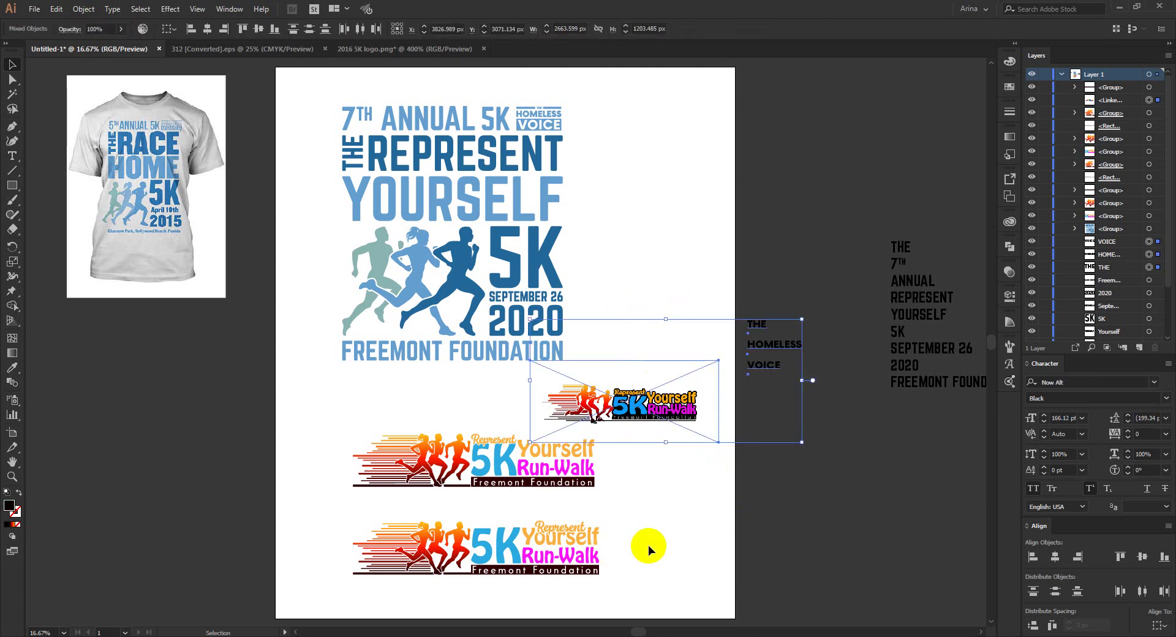
pyautogui.click(681, 543)
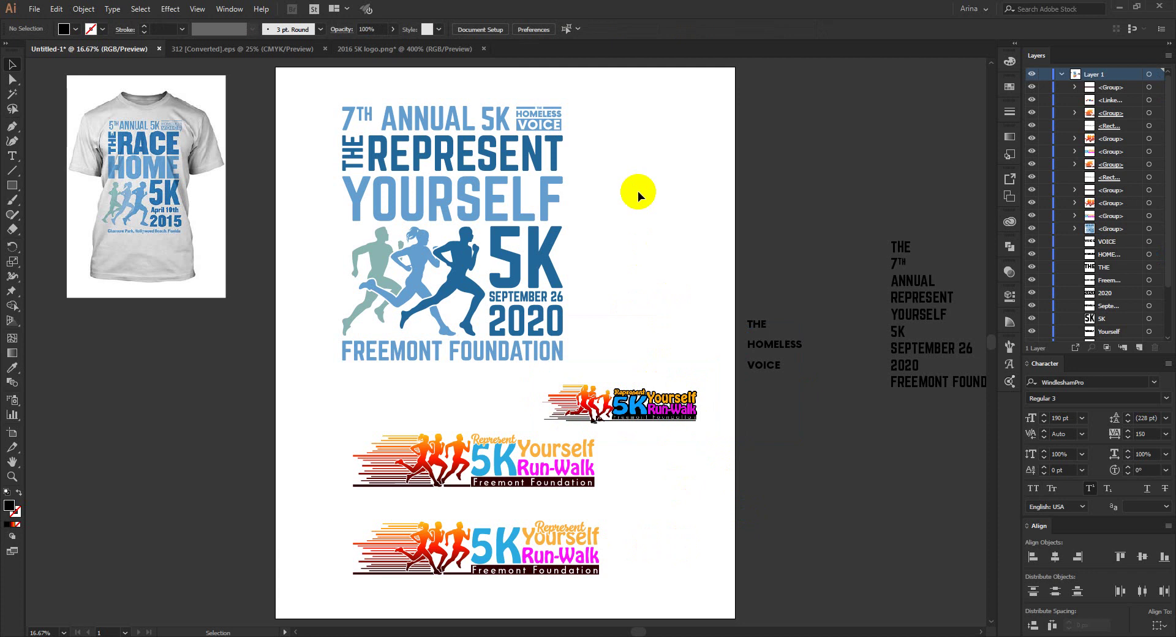
pyautogui.moveTo(318, 89); pyautogui.dragTo(609, 366)
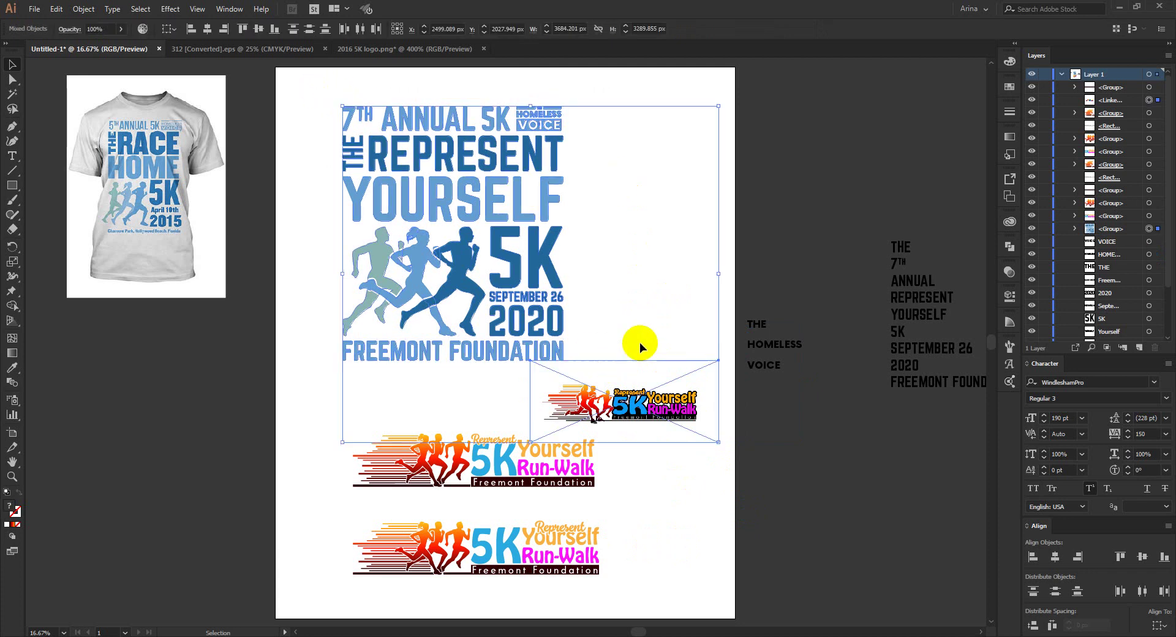
pyautogui.click(640, 285)
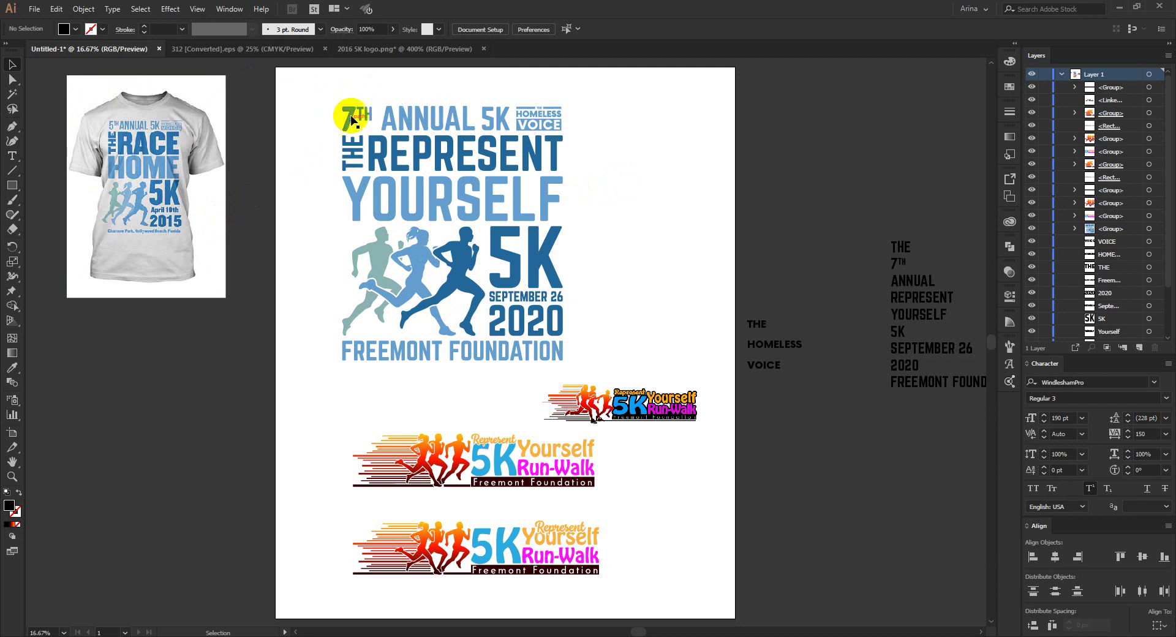
pyautogui.moveTo(320, 88); pyautogui.dragTo(569, 366)
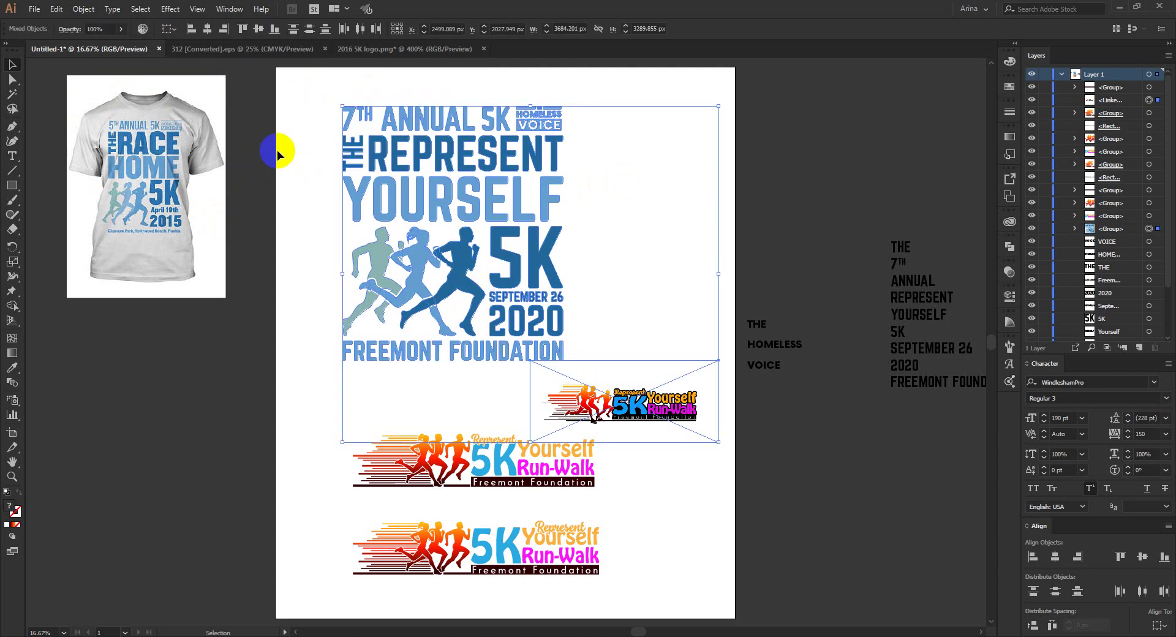
pyautogui.click(147, 165)
pyautogui.click(252, 230)
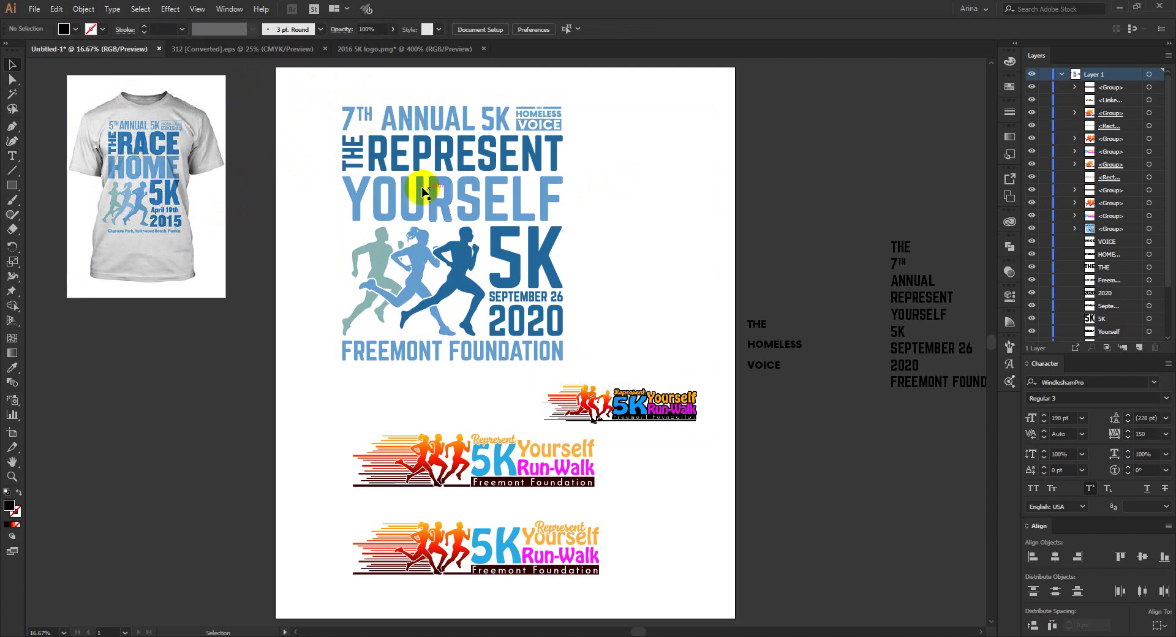
pyautogui.moveTo(295, 82); pyautogui.dragTo(698, 442)
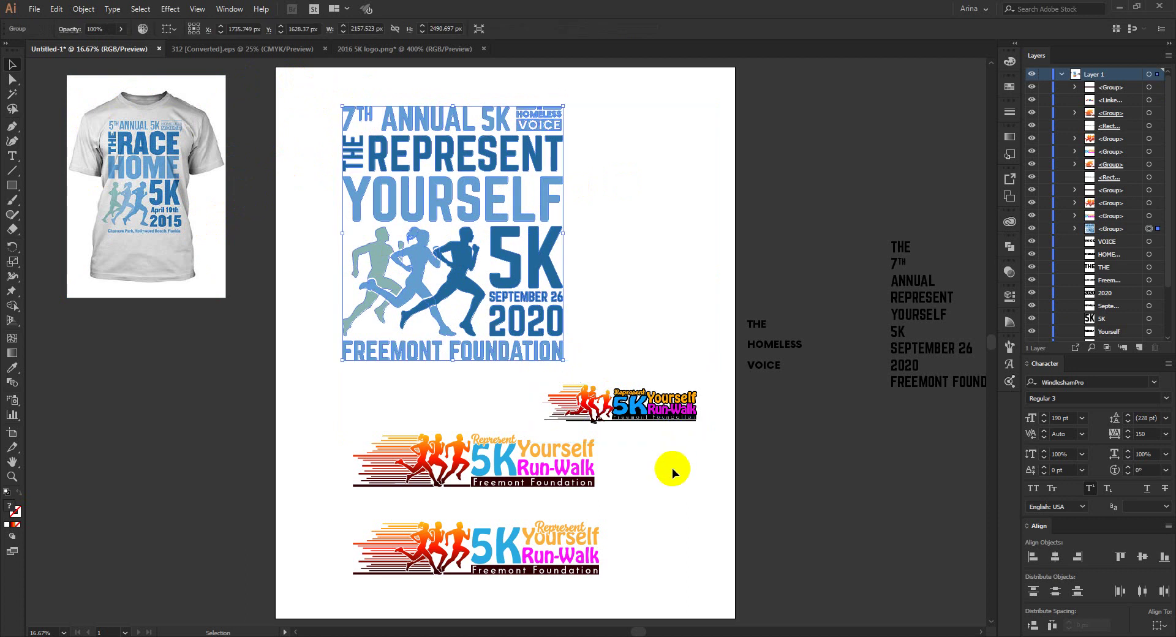
pyautogui.click(657, 429)
# Zoom in and nudge the small linked Run-Walk logo up and to the right
pyautogui.scroll(3, 655, 432)
pyautogui.scroll(1, 656, 425)
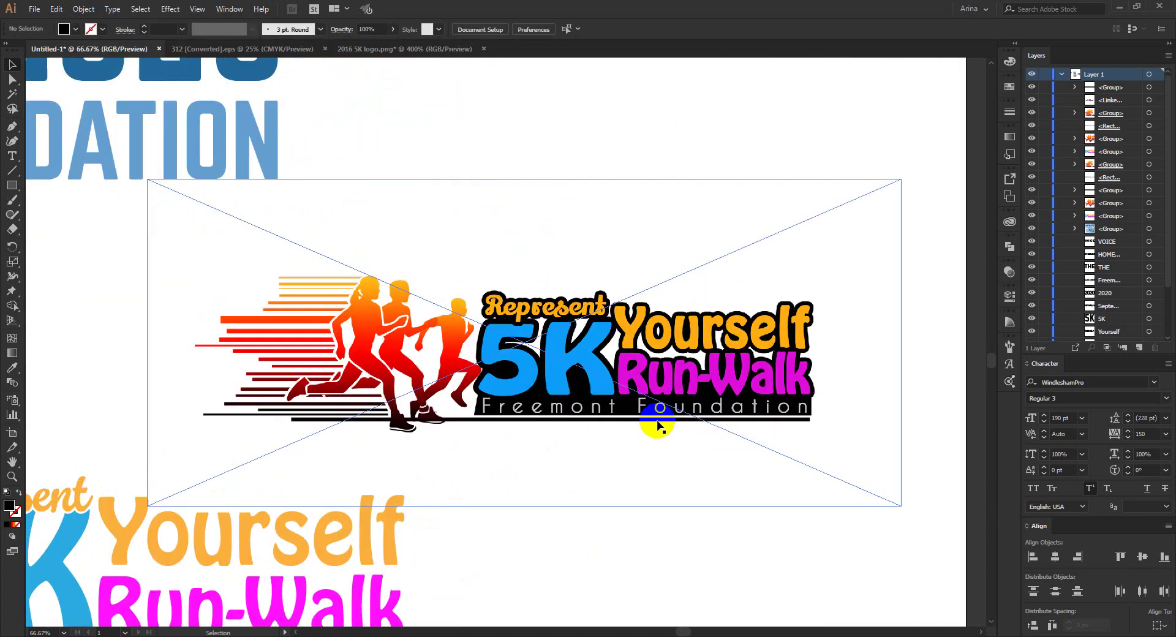
pyautogui.moveTo(537, 379); pyautogui.dragTo(547, 341)
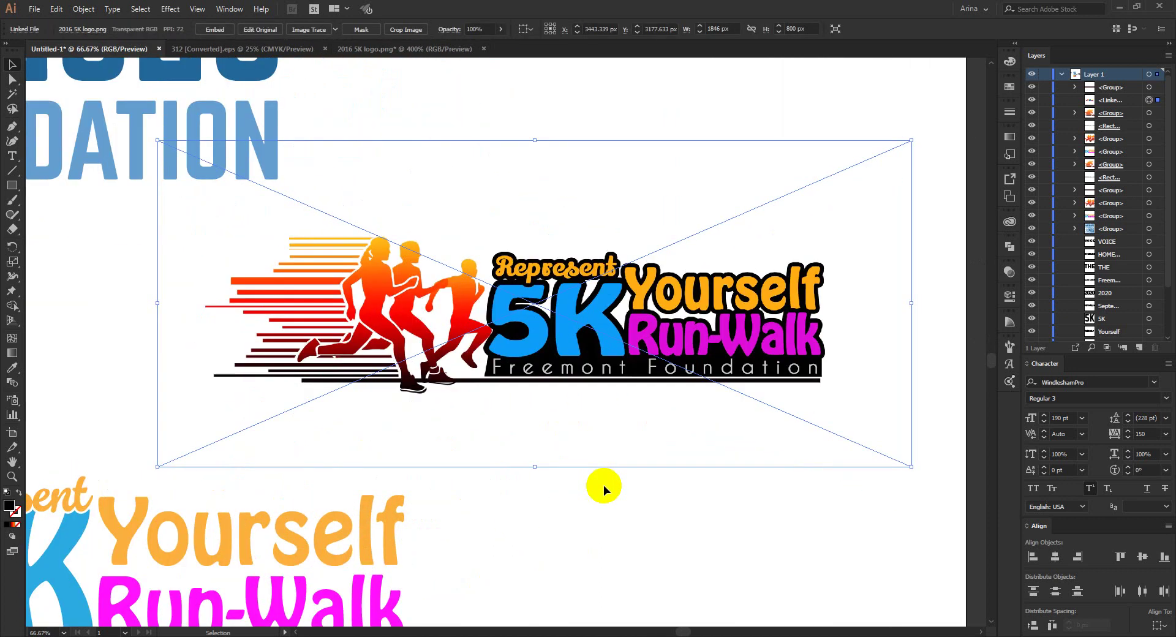
pyautogui.click(604, 485)
# Repeatedly select and deselect the linked Run-Walk logo image to check its new position
pyautogui.click(625, 367)
pyautogui.click(601, 490)
pyautogui.click(589, 343)
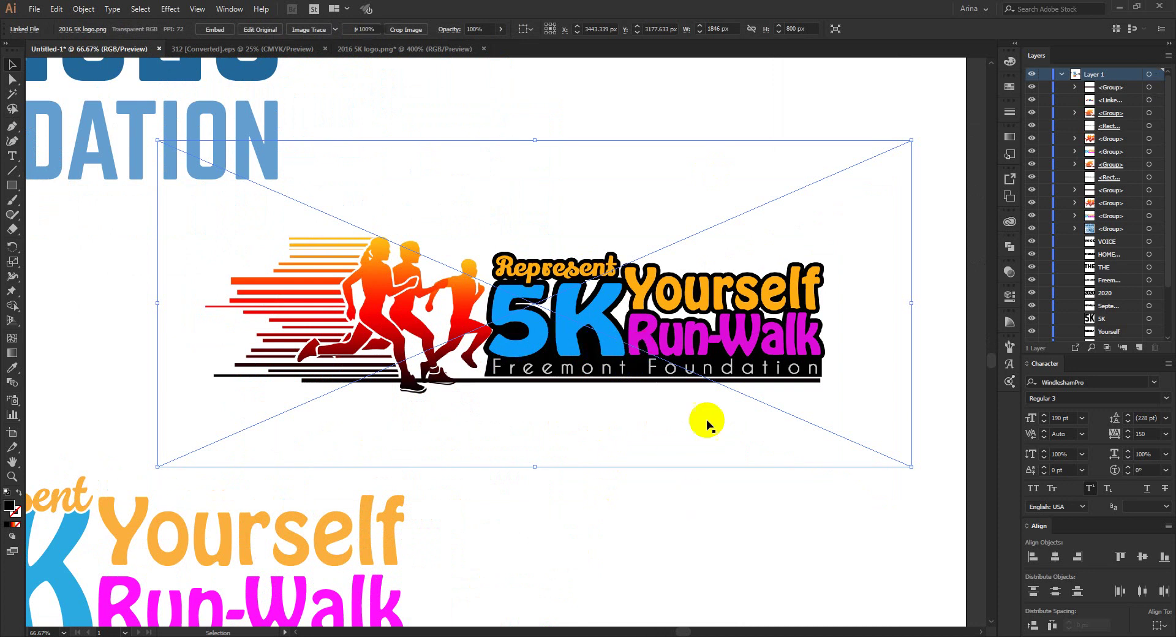
pyautogui.click(690, 366)
pyautogui.click(690, 366)
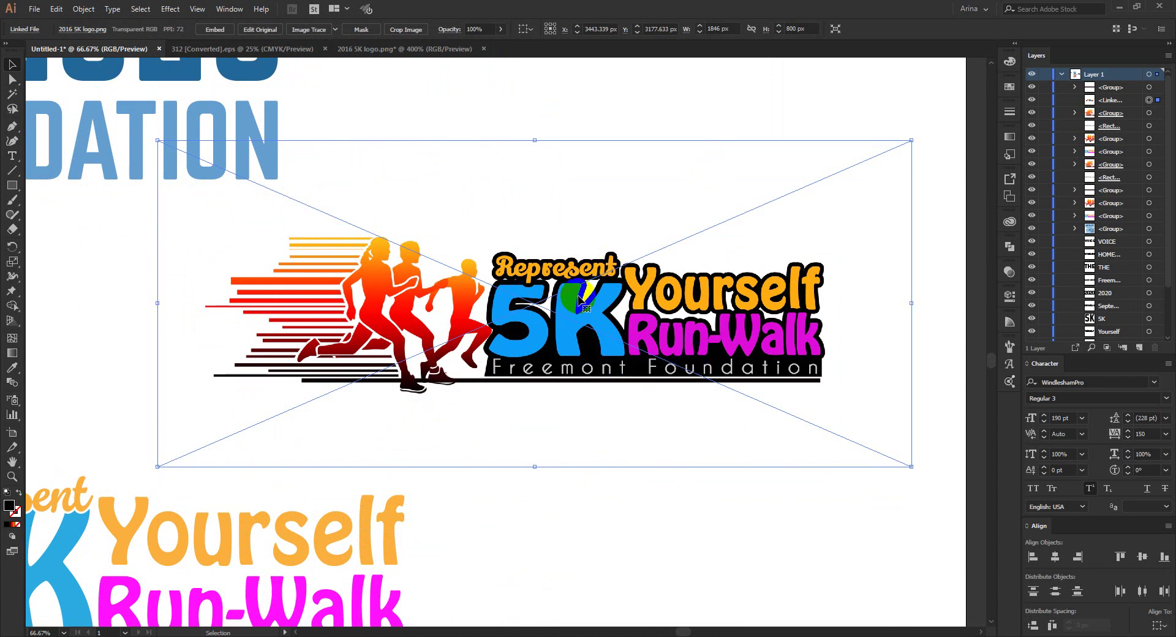
pyautogui.click(577, 113)
pyautogui.click(603, 311)
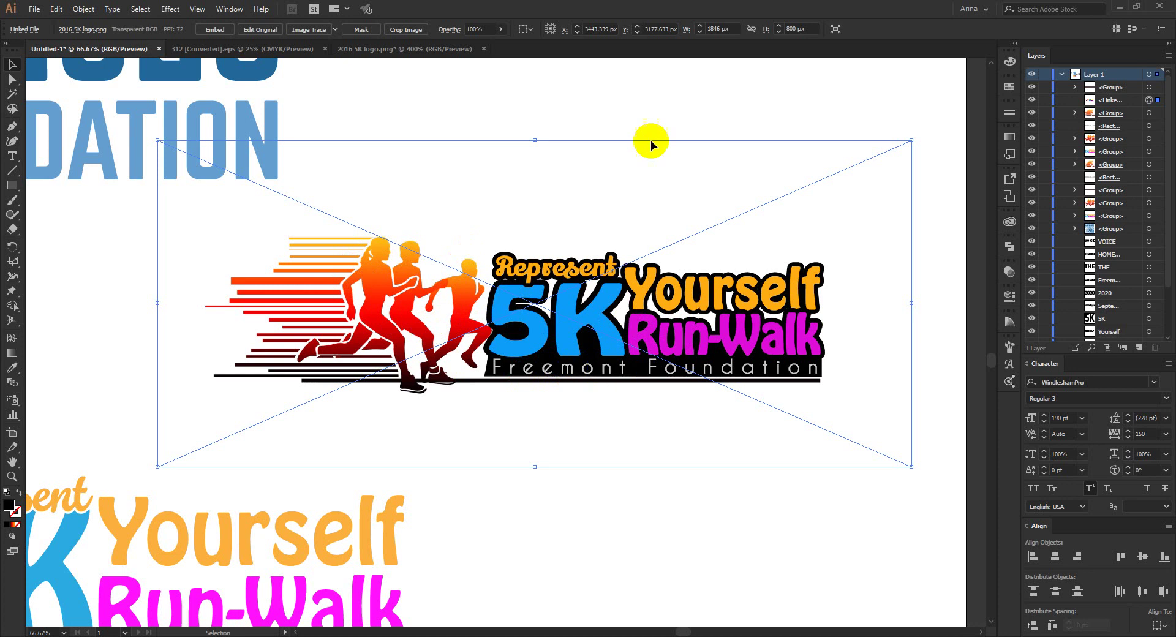
pyautogui.click(523, 120)
pyautogui.click(654, 389)
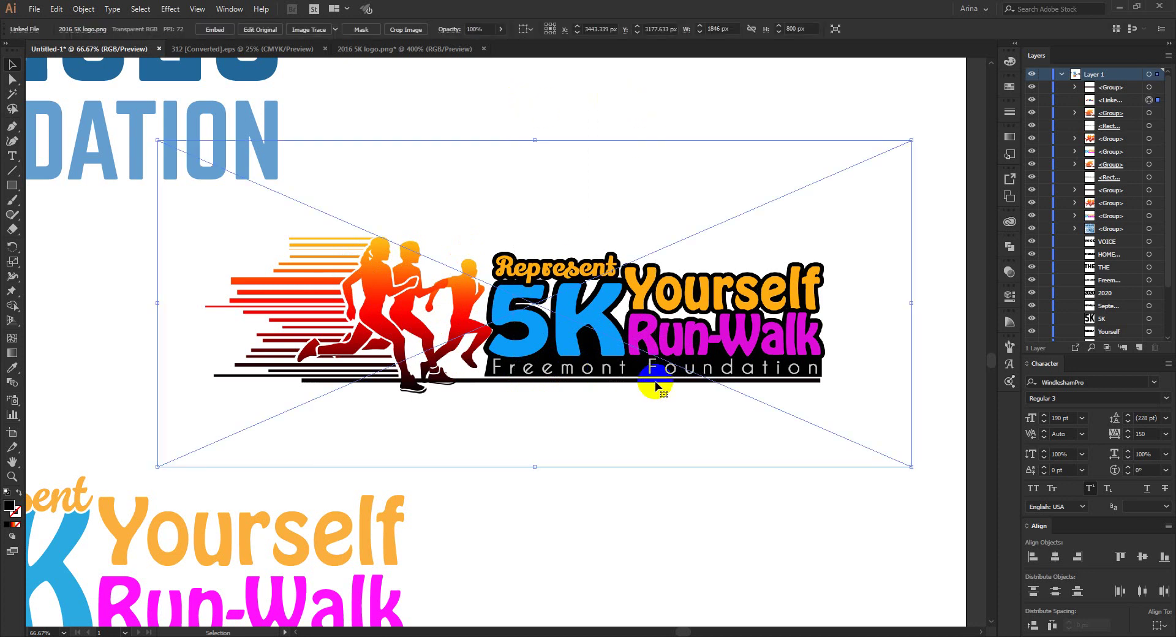
pyautogui.click(691, 532)
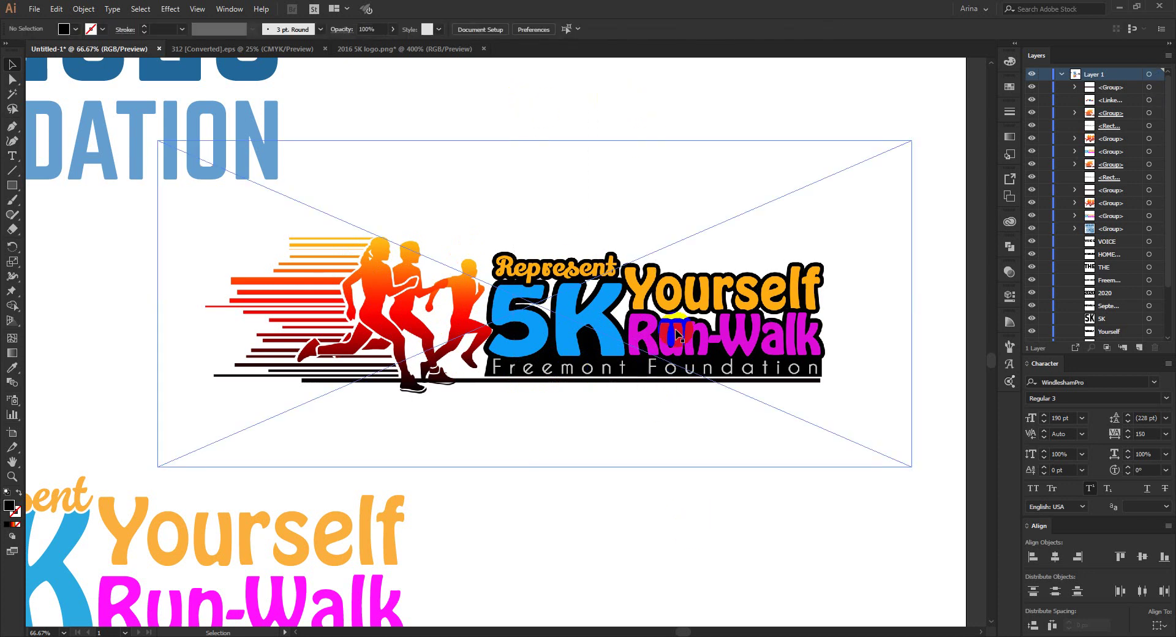
pyautogui.click(574, 312)
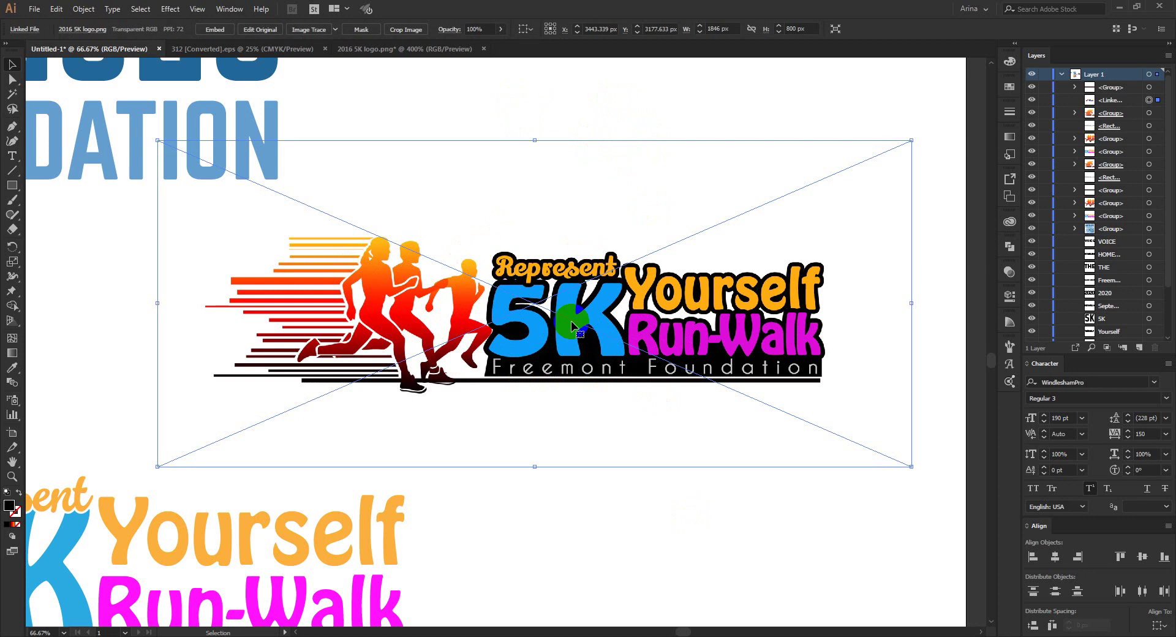
# Marquee-reselect the linked 5K logo image, deselect it, and zoom out over the artwork
pyautogui.click(545, 309)
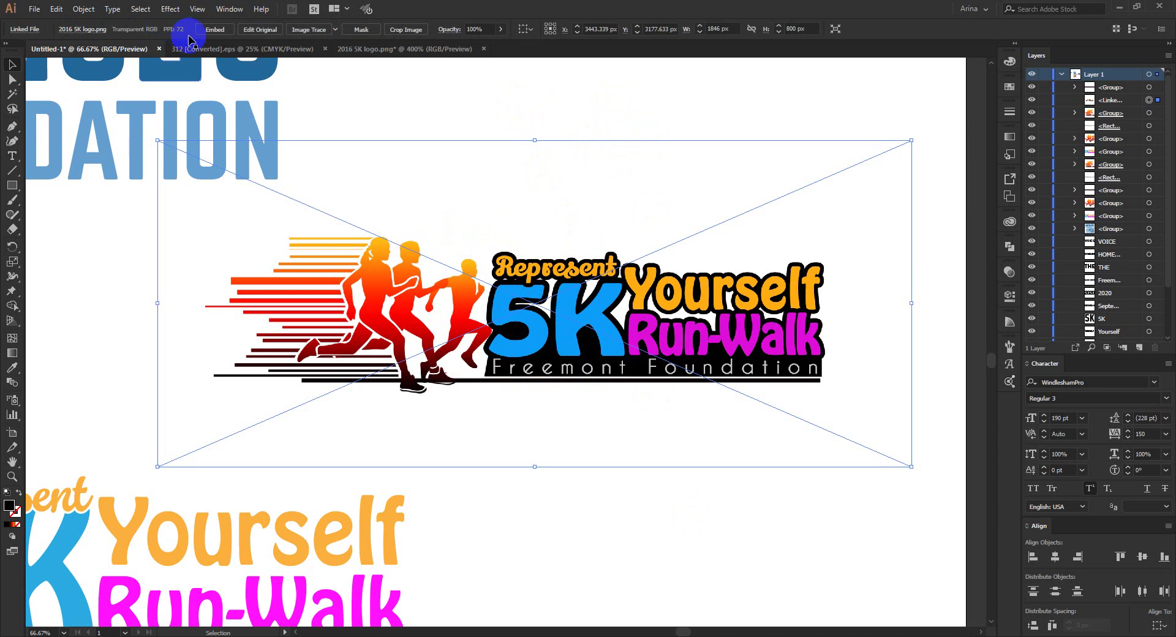
pyautogui.click(559, 268)
pyautogui.moveTo(494, 94); pyautogui.dragTo(609, 336)
pyautogui.moveTo(687, 498); pyautogui.dragTo(593, 196)
pyautogui.click(653, 488)
pyautogui.click(680, 352)
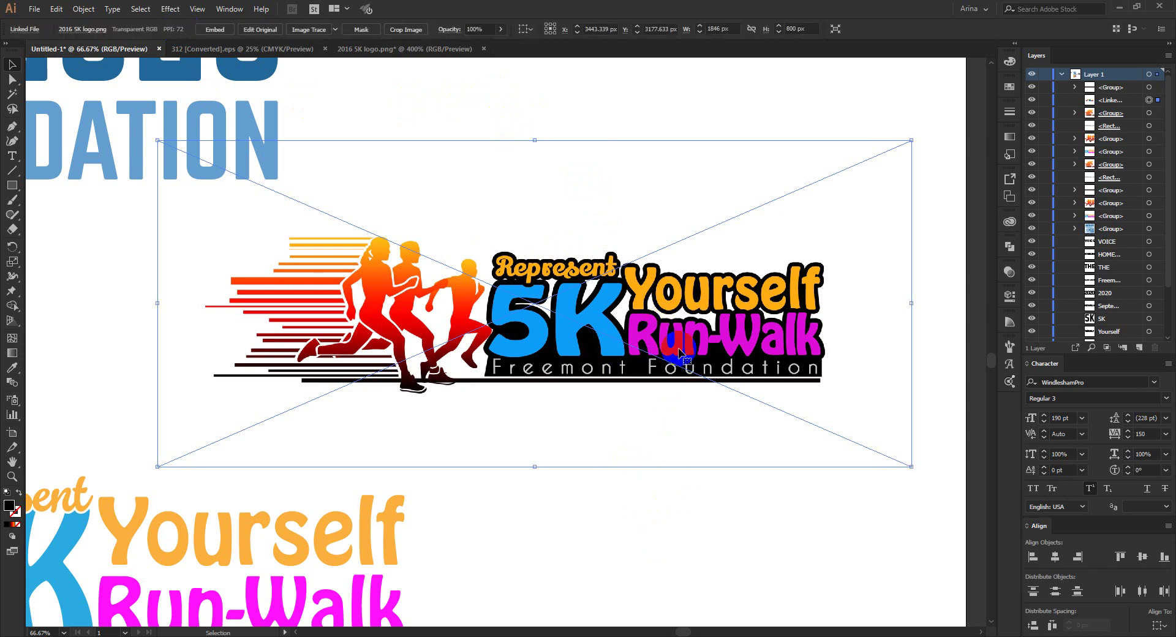
pyautogui.moveTo(506, 111); pyautogui.dragTo(726, 453)
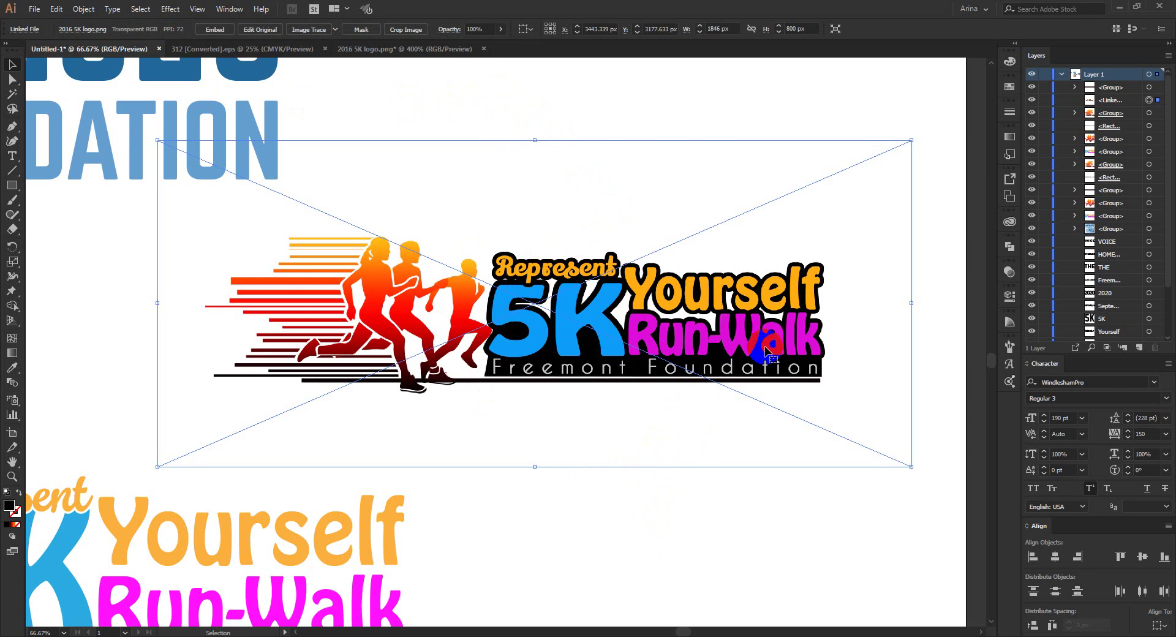
pyautogui.click(629, 516)
pyautogui.moveTo(673, 340); pyautogui.dragTo(98, 488)
# Marquee-select the lower runners logo's objects, then deselect them
pyautogui.scroll(1, 97, 488)
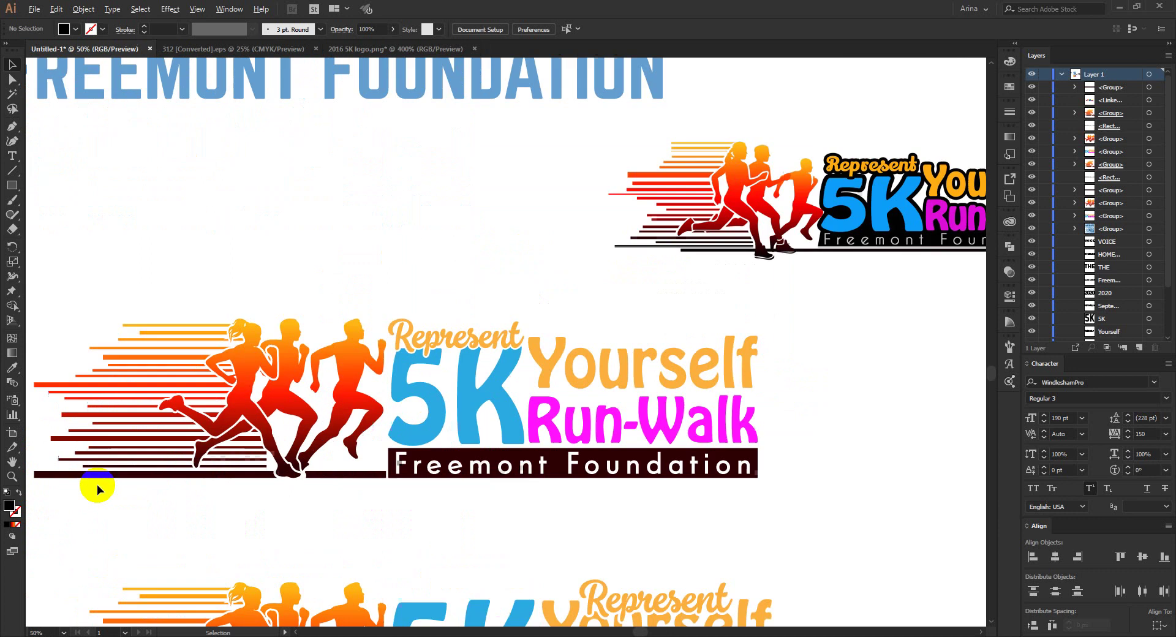
pyautogui.moveTo(198, 297); pyautogui.dragTo(506, 533)
pyautogui.scroll(-5, 543, 412)
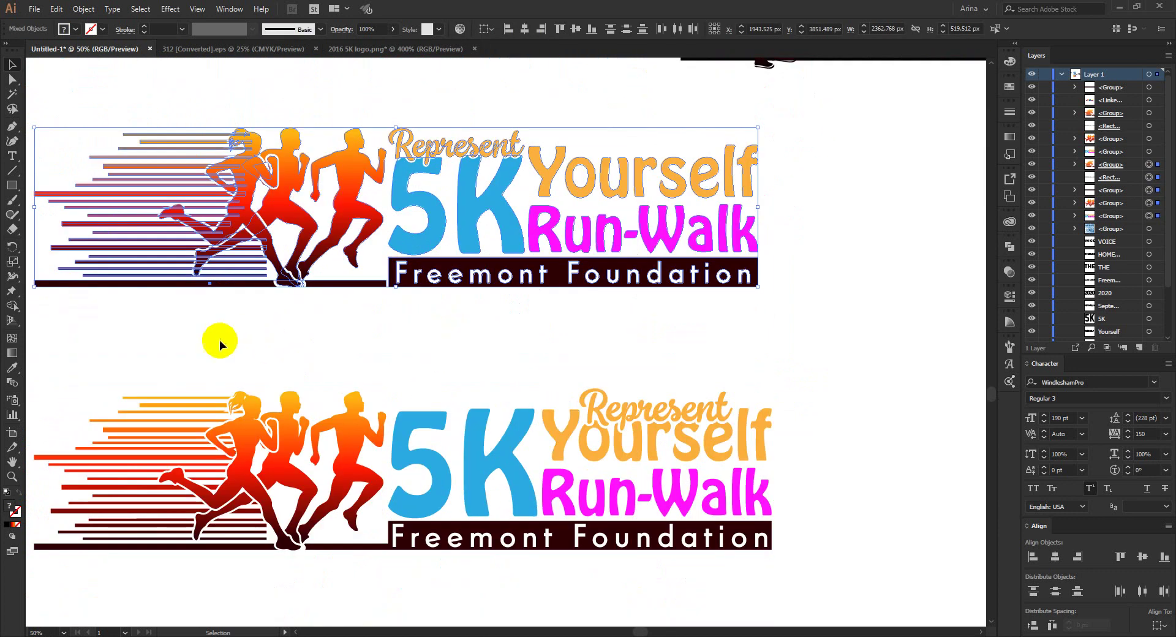
pyautogui.moveTo(200, 341); pyautogui.dragTo(594, 564)
pyautogui.click(477, 470)
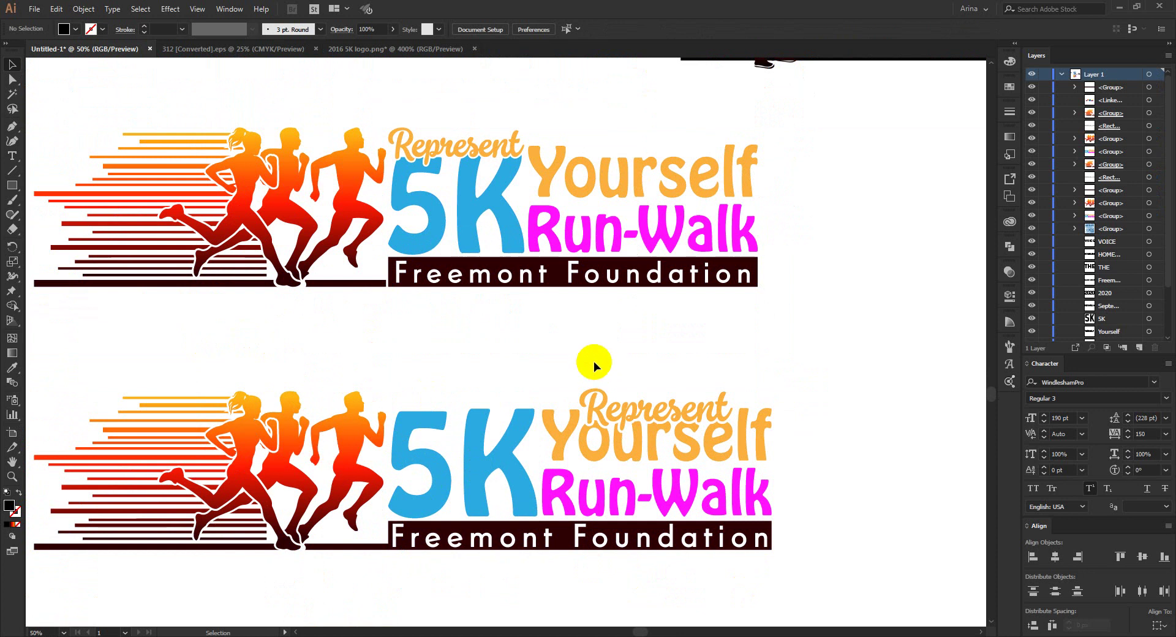
# Zoom out to all three logos and inspect the top linked logo image by selecting it
pyautogui.hotkey('ctrl', '-')
pyautogui.scroll(1, 621, 387)
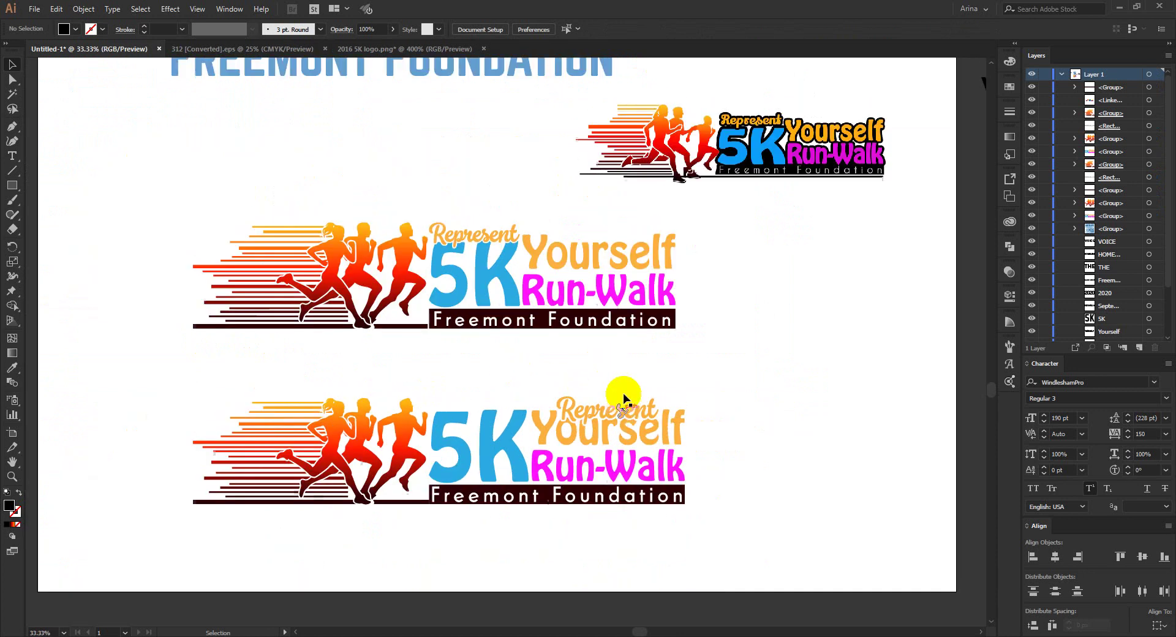
pyautogui.click(792, 164)
pyautogui.hotkey('ctrl', '1')
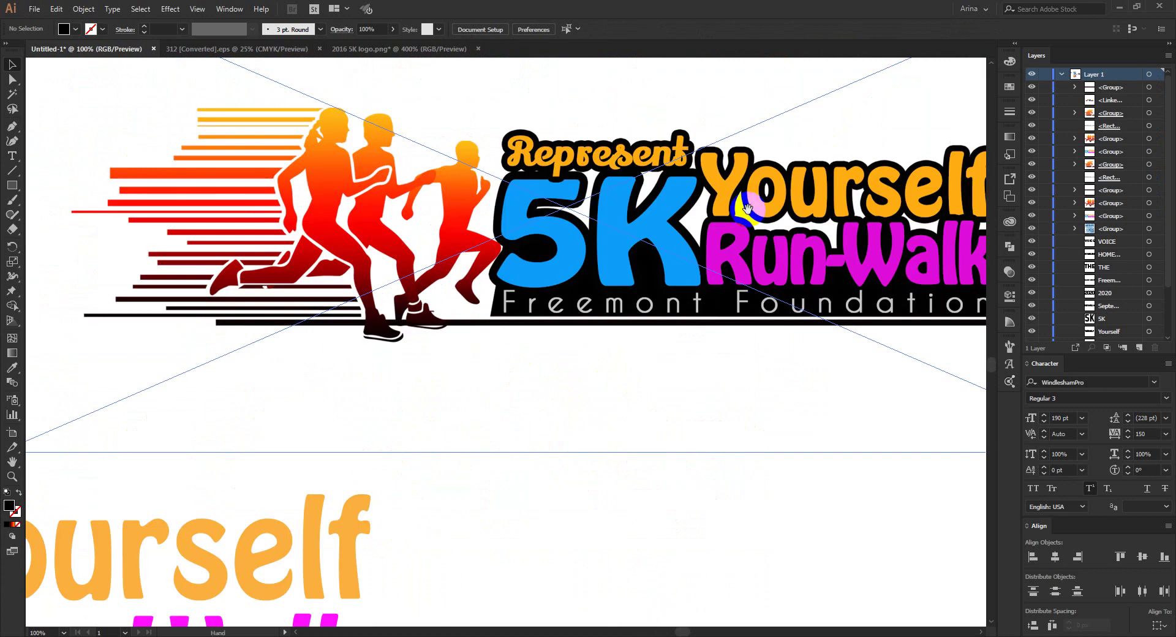
pyautogui.moveTo(737, 211); pyautogui.dragTo(618, 270)
pyautogui.hotkey('ctrl', '-')
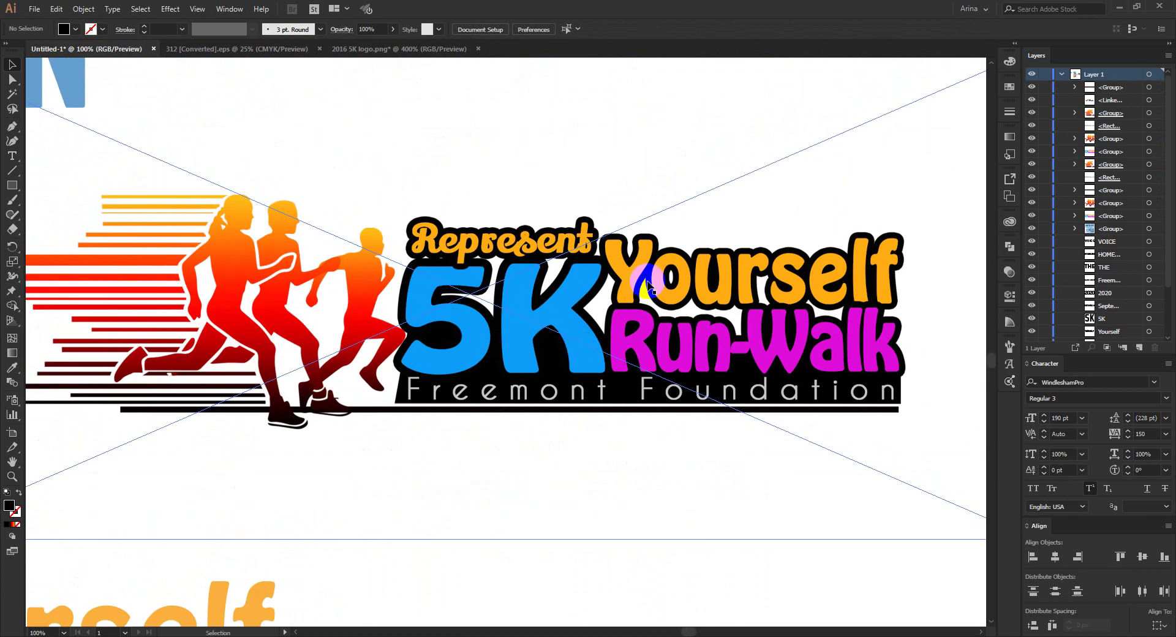
pyautogui.click(620, 457)
pyautogui.click(432, 175)
pyautogui.moveTo(474, 93); pyautogui.dragTo(694, 452)
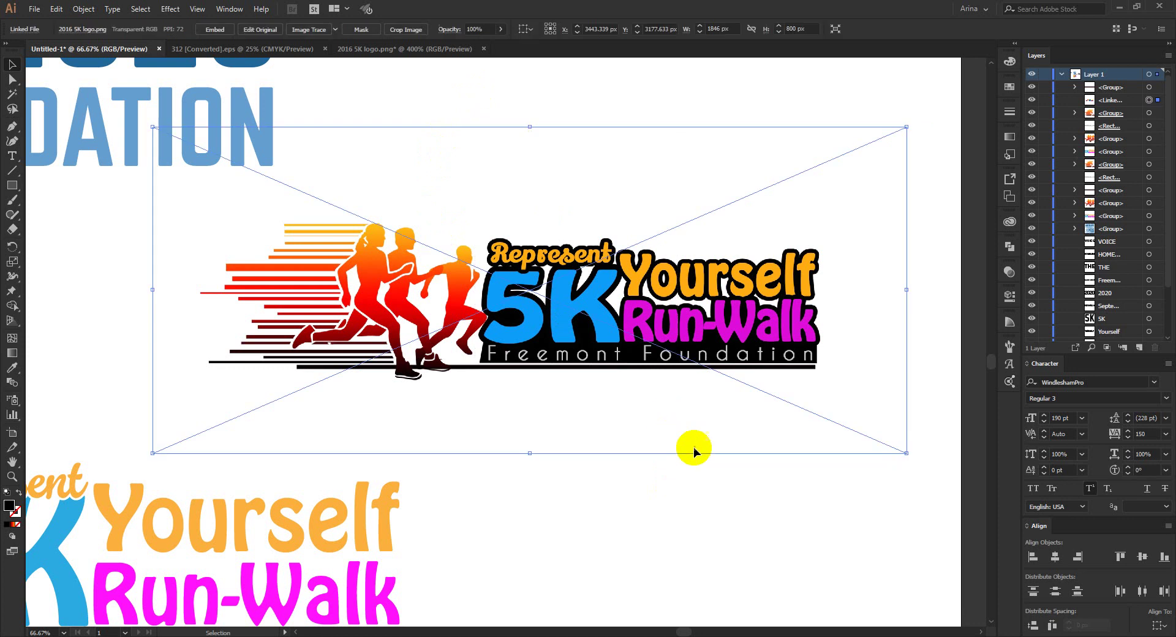
pyautogui.click(744, 497)
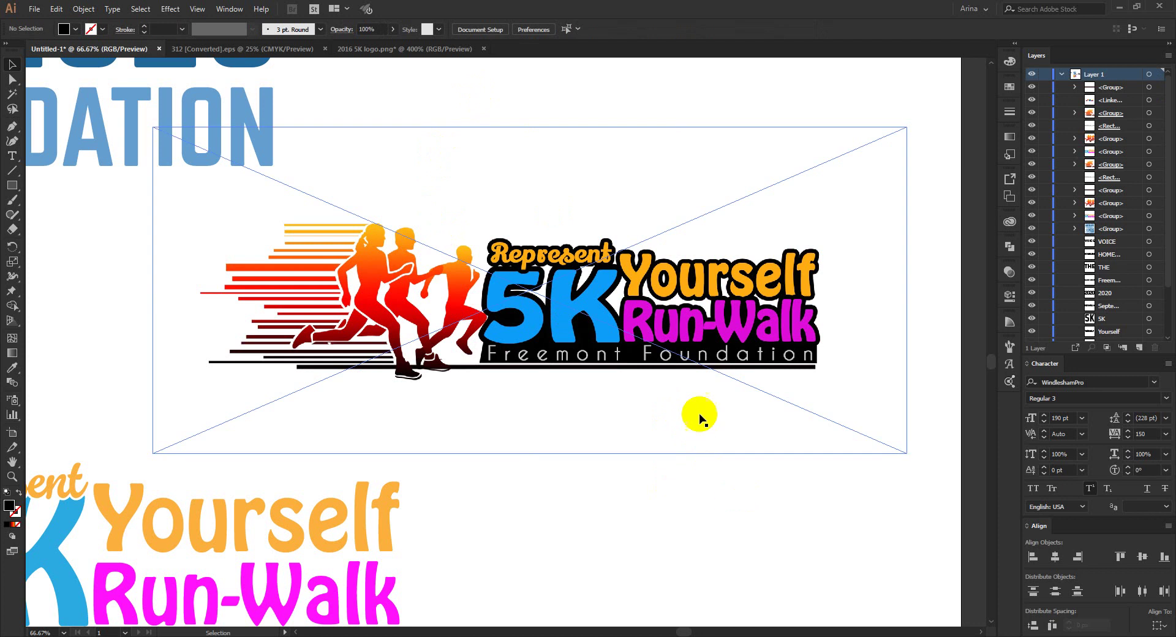
# Zoom in, marquee the two lower Run-Walk logos and exclude the linked image from the selection
pyautogui.keyDown('alt'); pyautogui.scroll(-1, 704, 402); pyautogui.keyUp('alt')
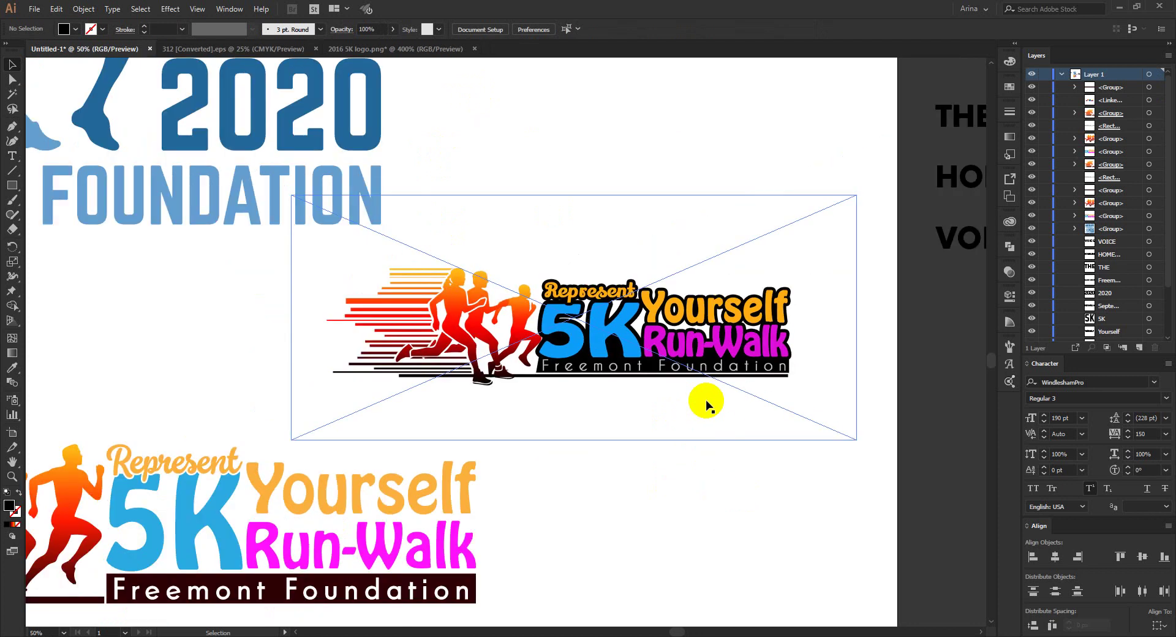
pyautogui.scroll(-2, 699, 404)
pyautogui.moveTo(569, 488); pyautogui.dragTo(840, 367)
pyautogui.keyDown('alt'); pyautogui.scroll(-1, 606, 407); pyautogui.keyUp('alt')
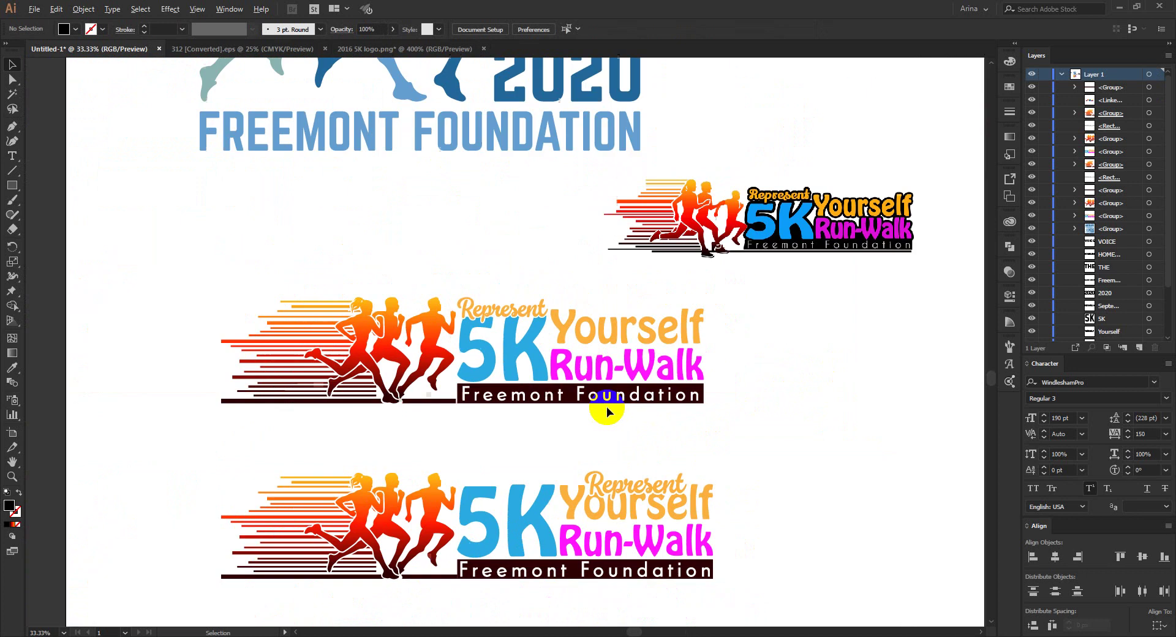
pyautogui.moveTo(179, 276); pyautogui.dragTo(493, 439)
pyautogui.keyDown('shift'); pyautogui.click(762, 269); pyautogui.keyUp('shift')
# Alt-drag a copy of the shrunken logo pair and fill the copy with Black
pyautogui.moveTo(423, 410); pyautogui.dragTo(690, 443)
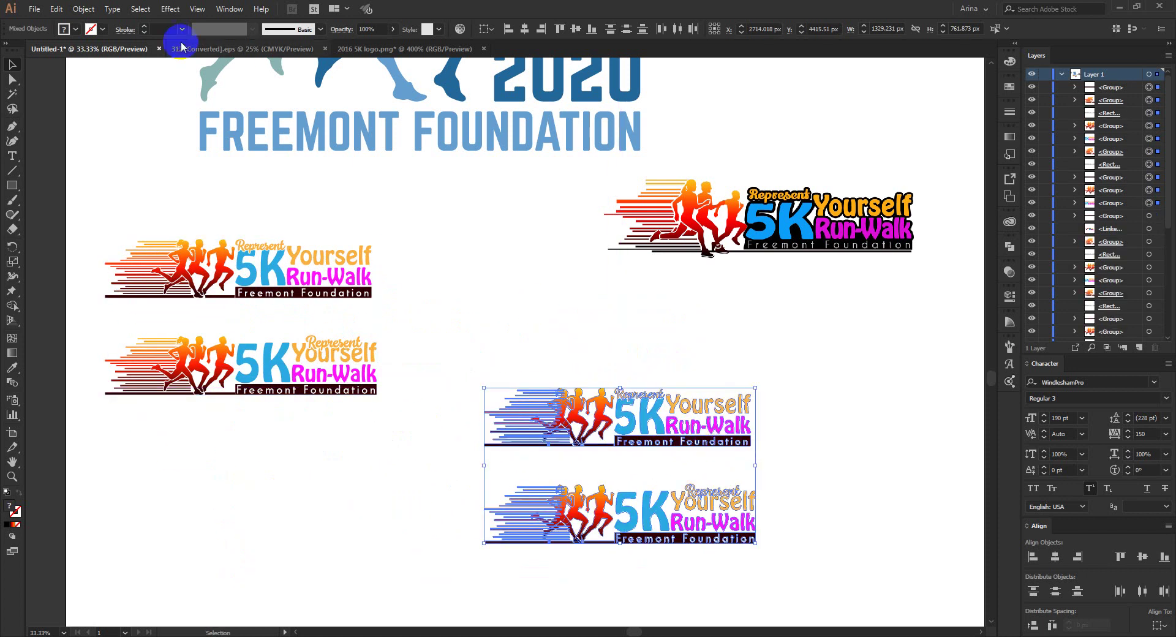
pyautogui.click(76, 29)
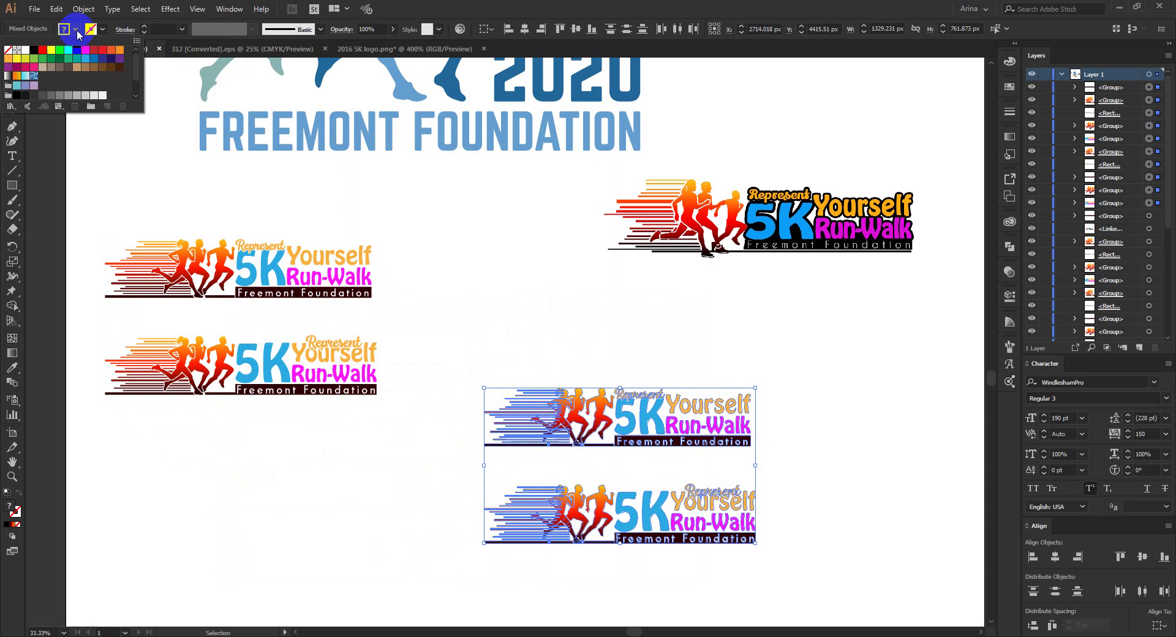
pyautogui.click(32, 52)
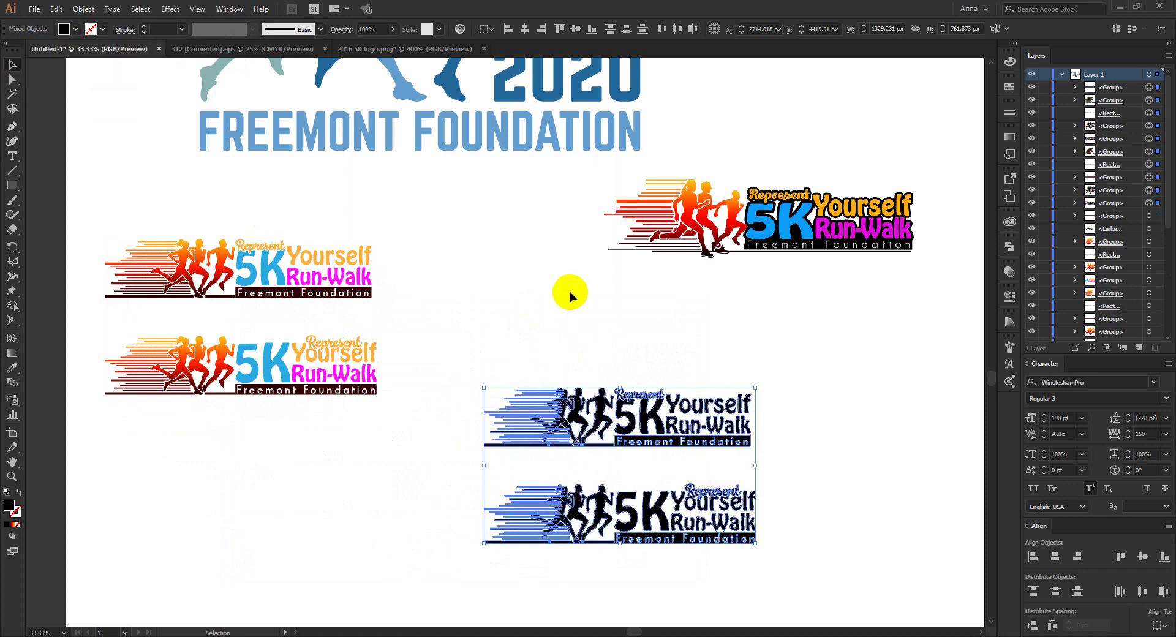
pyautogui.click(570, 304)
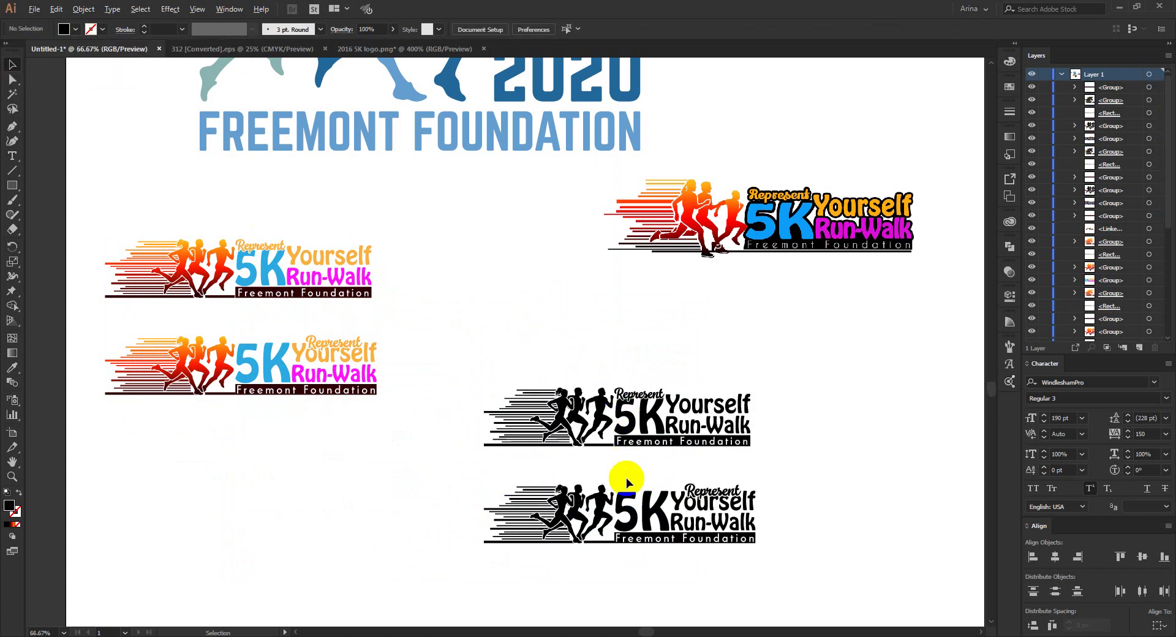
pyautogui.hotkey('ctrl', '1')
pyautogui.moveTo(634, 451); pyautogui.dragTo(574, 445)
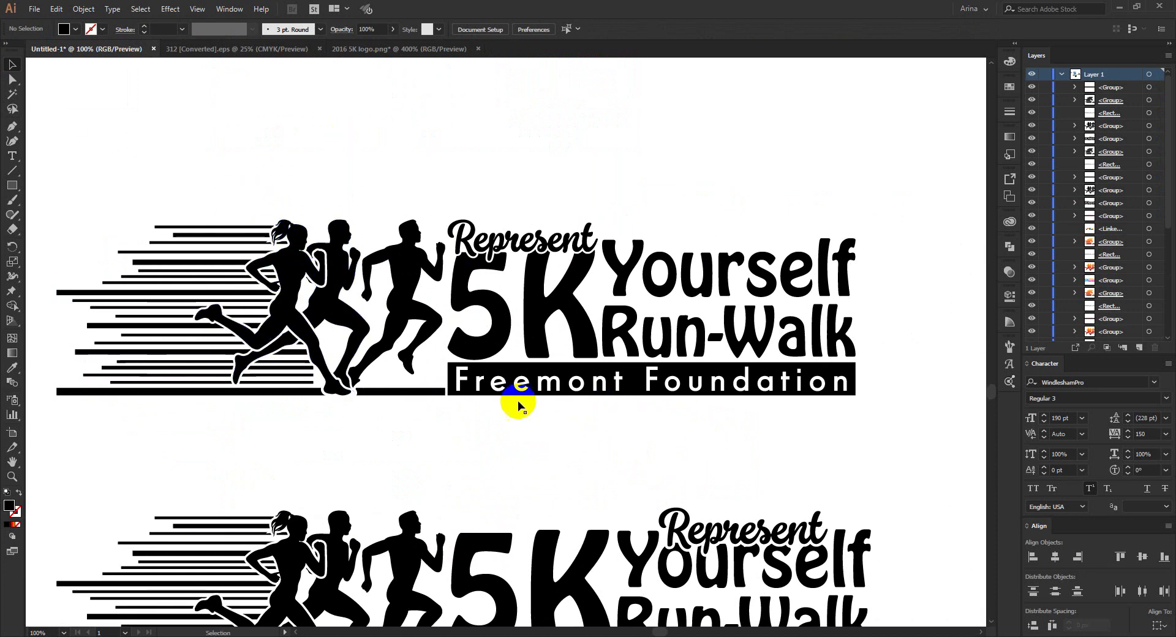
pyautogui.scroll(-2, 407, 367)
pyautogui.scroll(2, 675, 418)
pyautogui.scroll(-1, 504, 367)
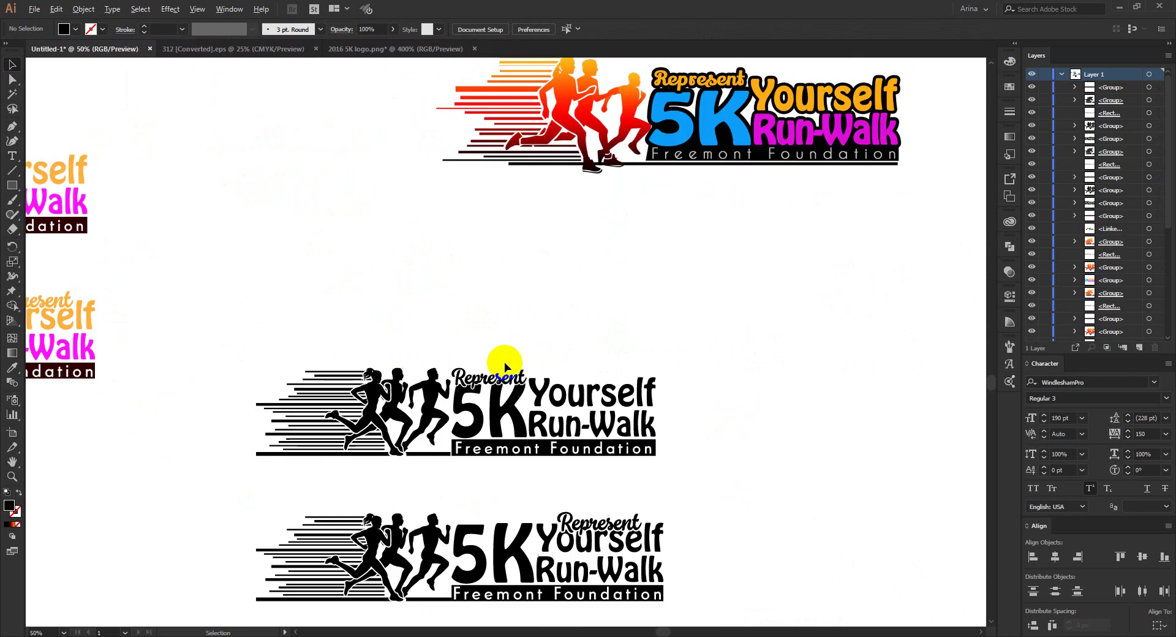
pyautogui.scroll(2, 759, 278)
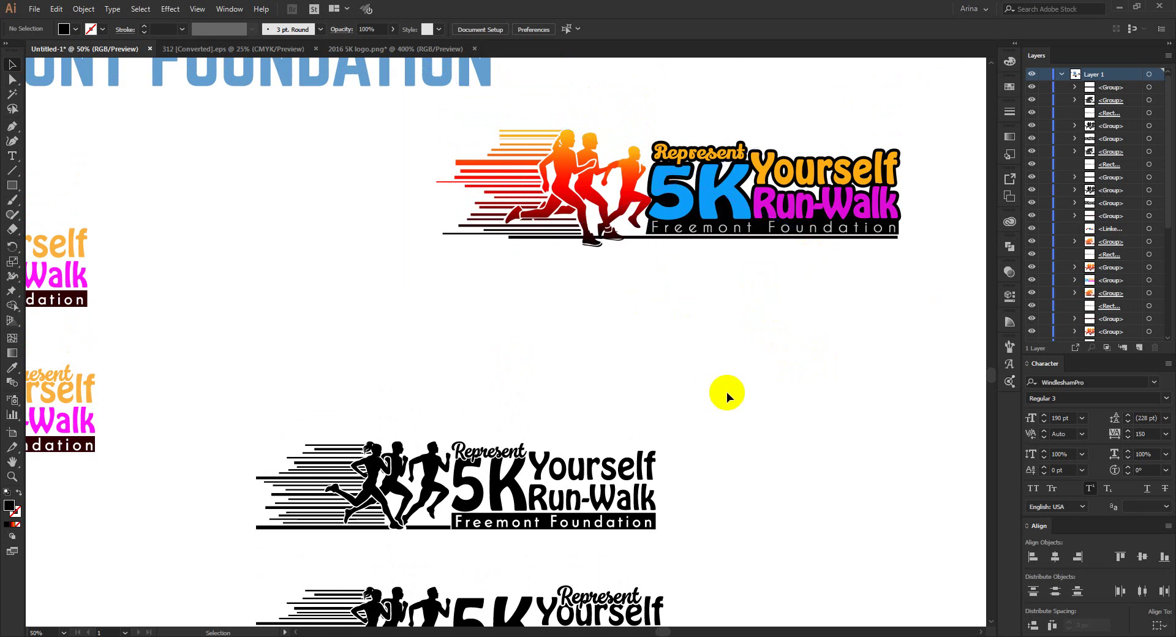
pyautogui.click(597, 181)
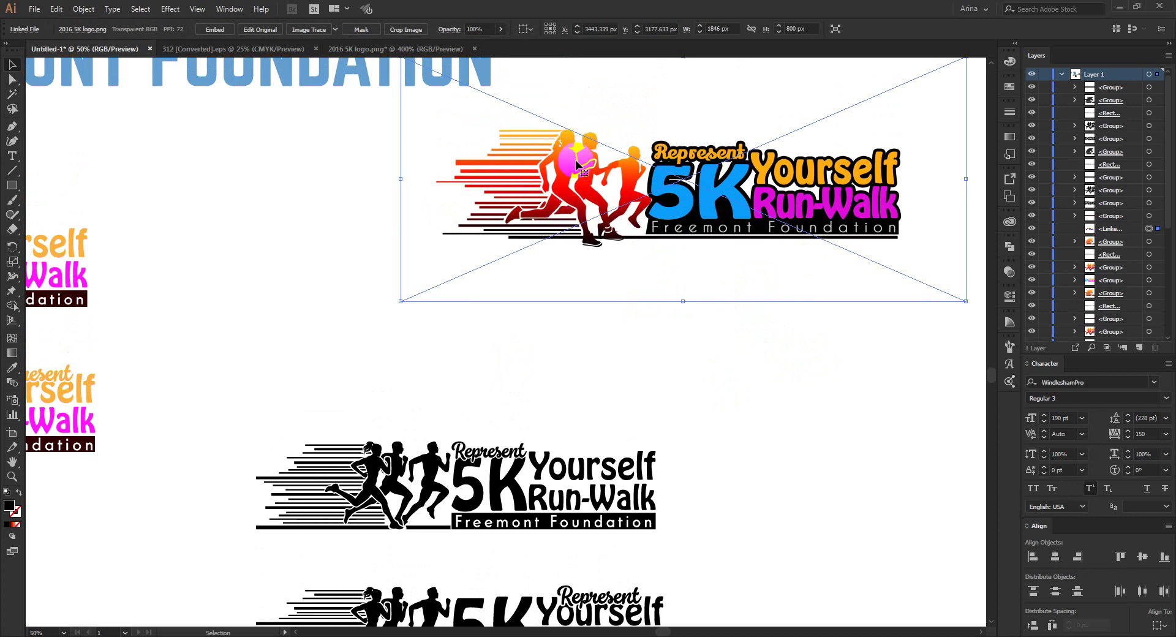
pyautogui.click(623, 344)
pyautogui.scroll(-1, 623, 344)
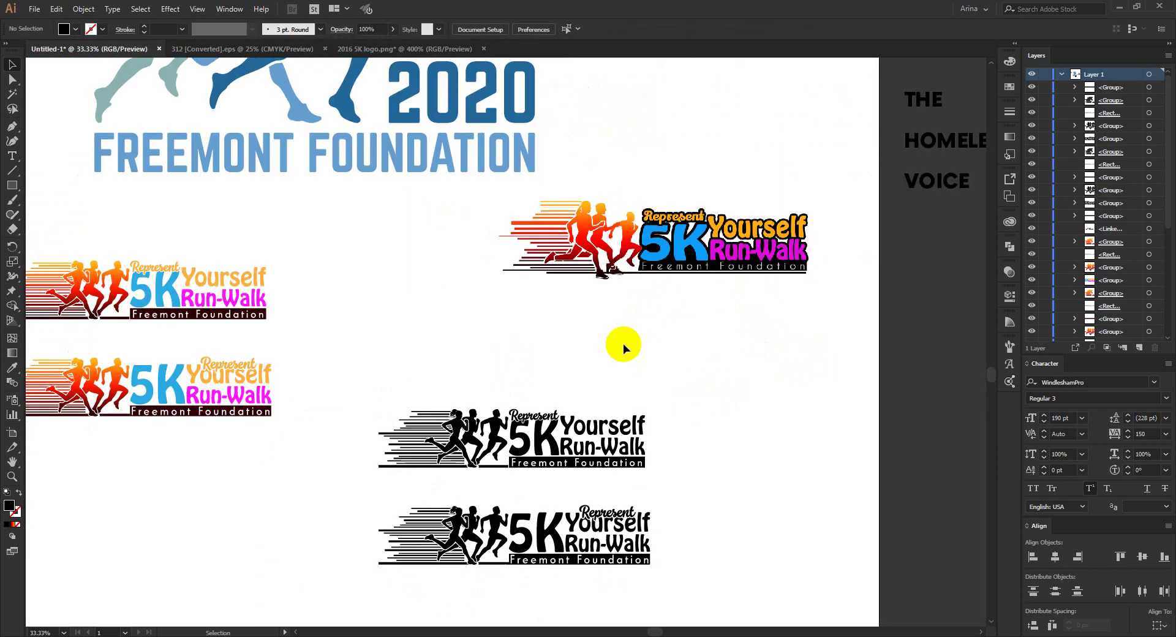
pyautogui.scroll(-1, 623, 343)
pyautogui.moveTo(416, 349); pyautogui.dragTo(674, 551)
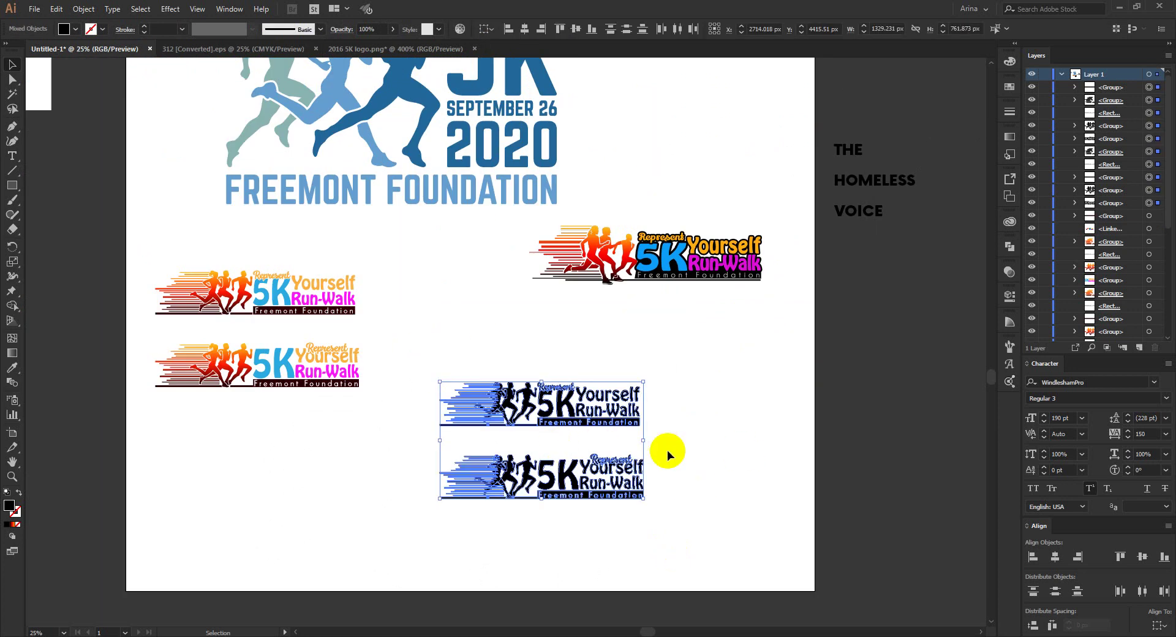
pyautogui.click(674, 433)
pyautogui.moveTo(410, 348); pyautogui.dragTo(743, 551)
pyautogui.click(742, 458)
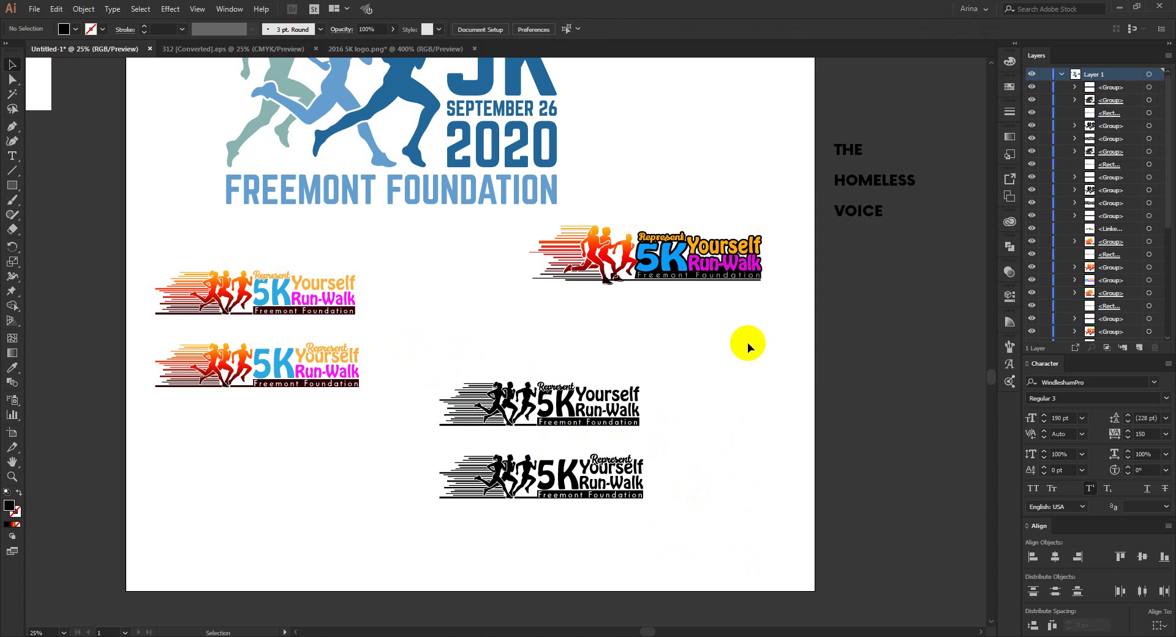
pyautogui.moveTo(399, 341)
pyautogui.mouseDown()
pyautogui.moveTo(680, 551)
pyautogui.moveTo(643, 499)
pyautogui.moveTo(412, 352)
pyautogui.moveTo(710, 552)
pyautogui.moveTo(409, 345)
pyautogui.mouseUp()
pyautogui.click(696, 544)
pyautogui.click(709, 551)
pyautogui.click(431, 480)
pyautogui.scroll(-1, 433, 486)
pyautogui.scroll(3, 432, 486)
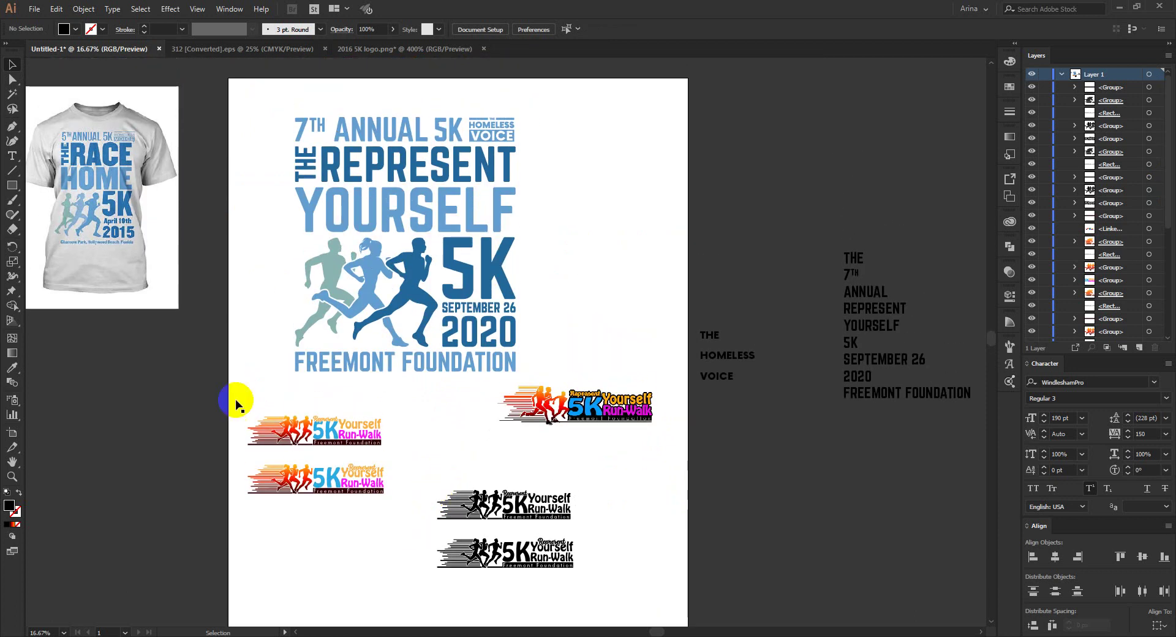
# Marquee the whole blue Represent Yourself 5K design and Alt-drag a copy to its right
pyautogui.scroll(3, 49, 205)
pyautogui.scroll(2, 49, 205)
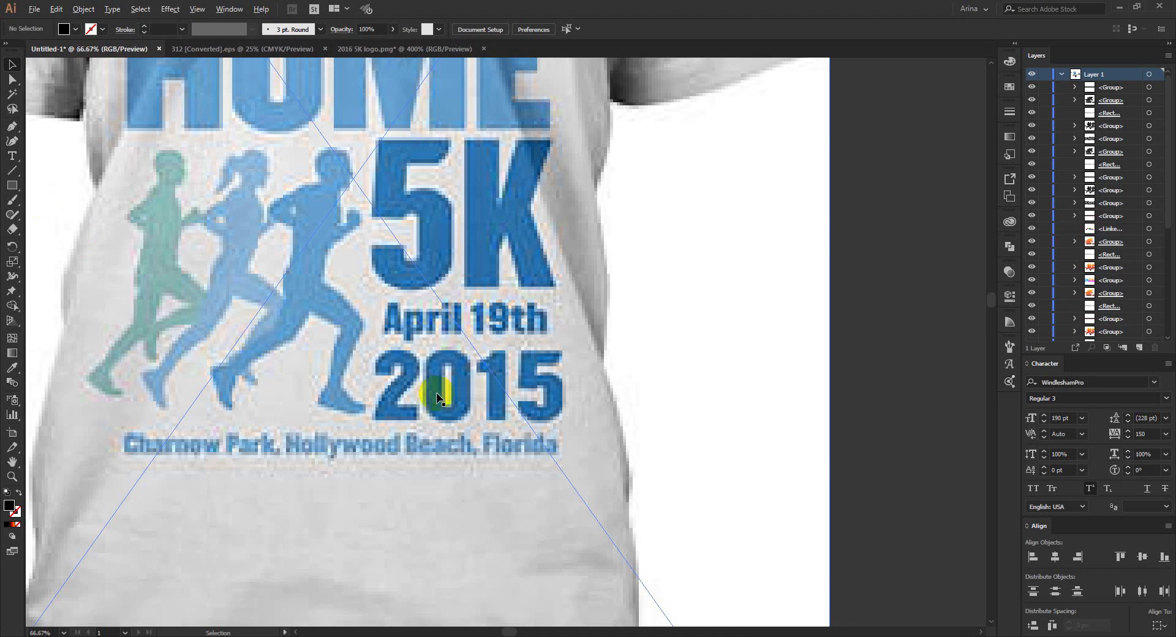
pyautogui.scroll(-1, 438, 392)
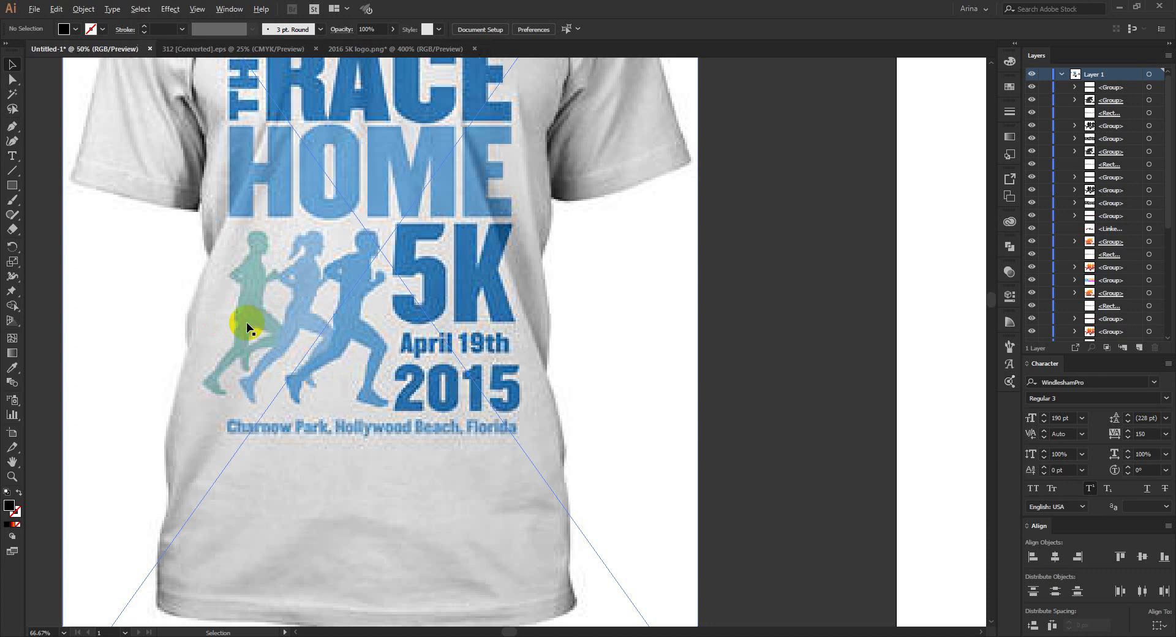
pyautogui.scroll(-4, 245, 323)
pyautogui.scroll(3, 548, 395)
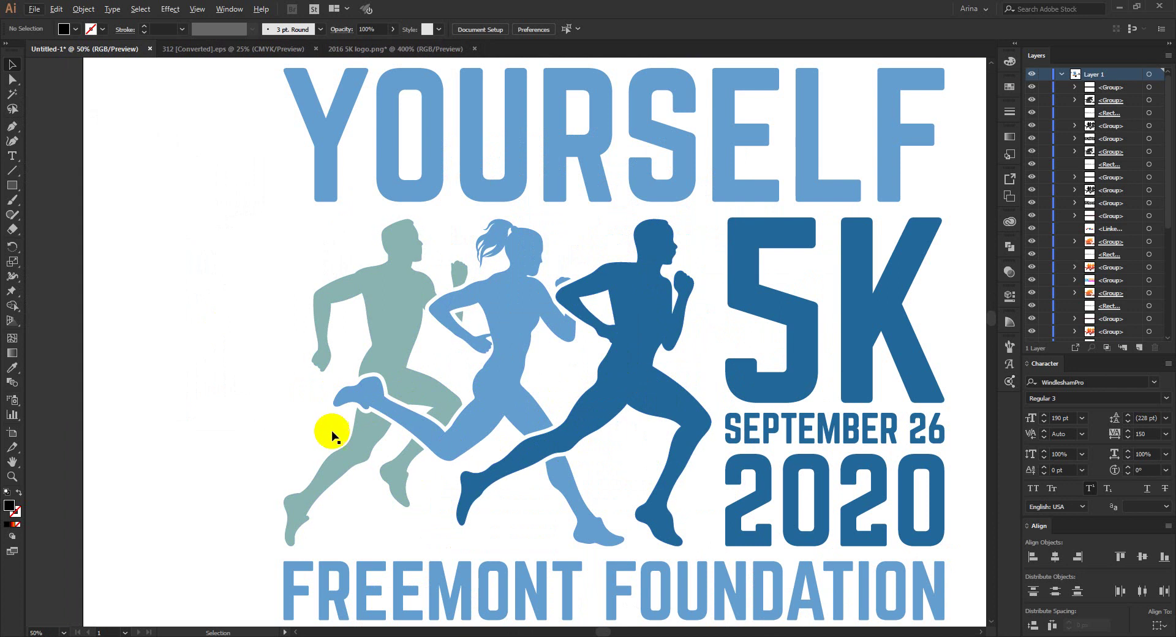
pyautogui.scroll(-3, 296, 361)
pyautogui.moveTo(270, 179); pyautogui.dragTo(515, 453)
pyautogui.moveTo(484, 407); pyautogui.dragTo(632, 336)
# Expand the copied 5K design's appearance and fill it with Black
pyautogui.scroll(1, 633, 336)
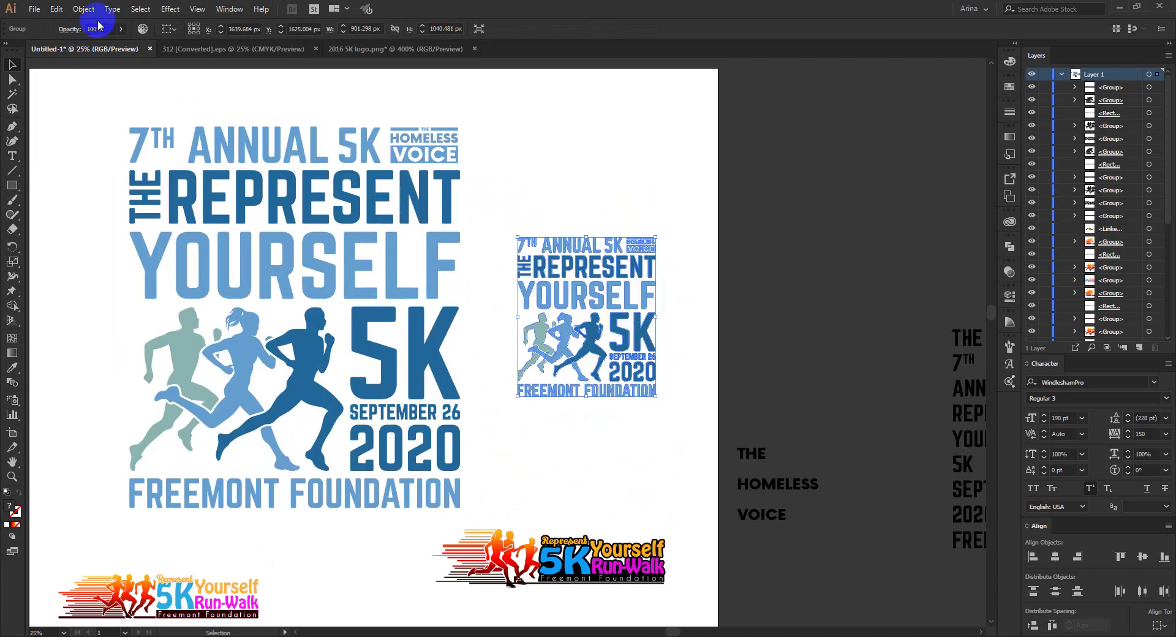
pyautogui.click(84, 8)
pyautogui.click(28, 150)
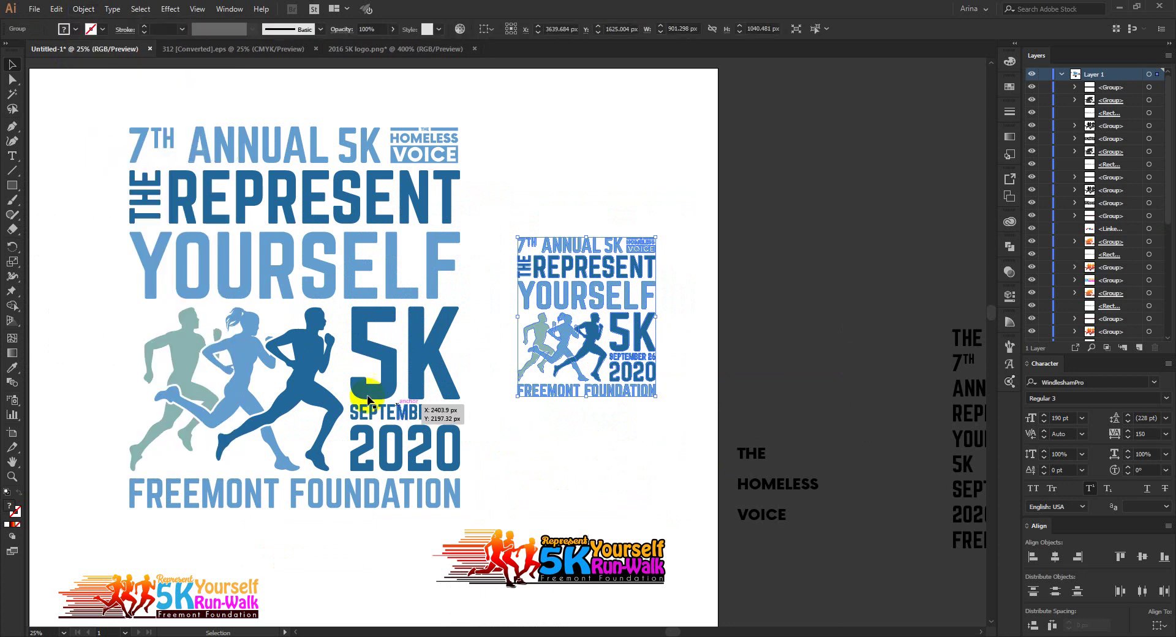
pyautogui.click(65, 29)
pyautogui.click(37, 52)
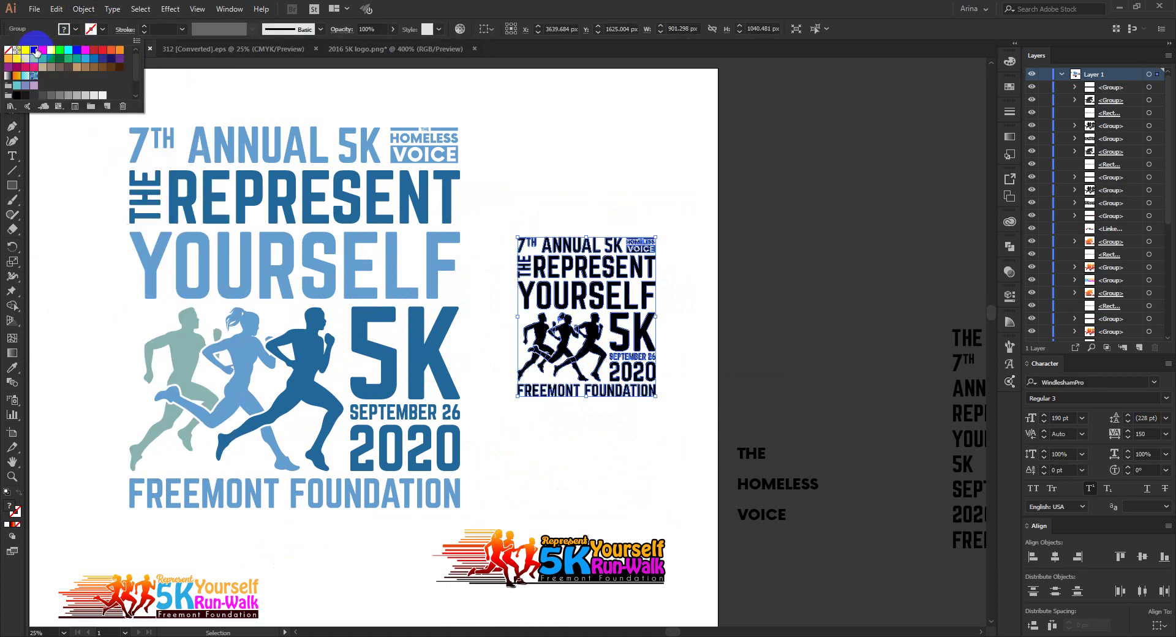
pyautogui.click(586, 462)
# Scroll the artboard and briefly select both colour Run-Walk logos to review them
pyautogui.scroll(2, 576, 336)
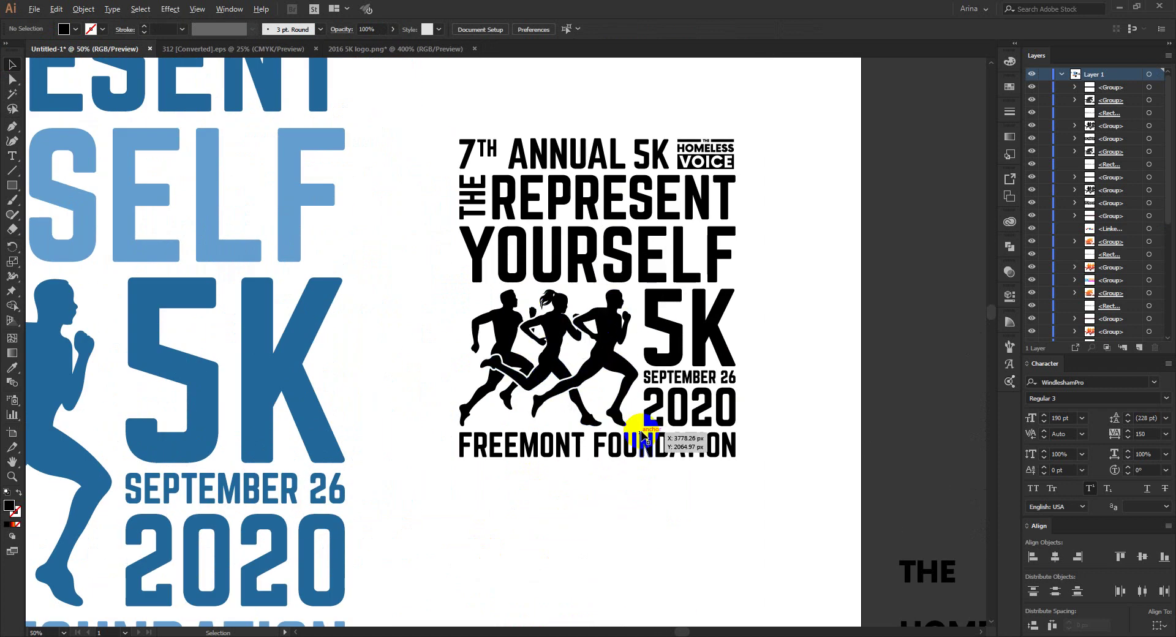
pyautogui.scroll(-3, 631, 425)
pyautogui.scroll(-1, 587, 465)
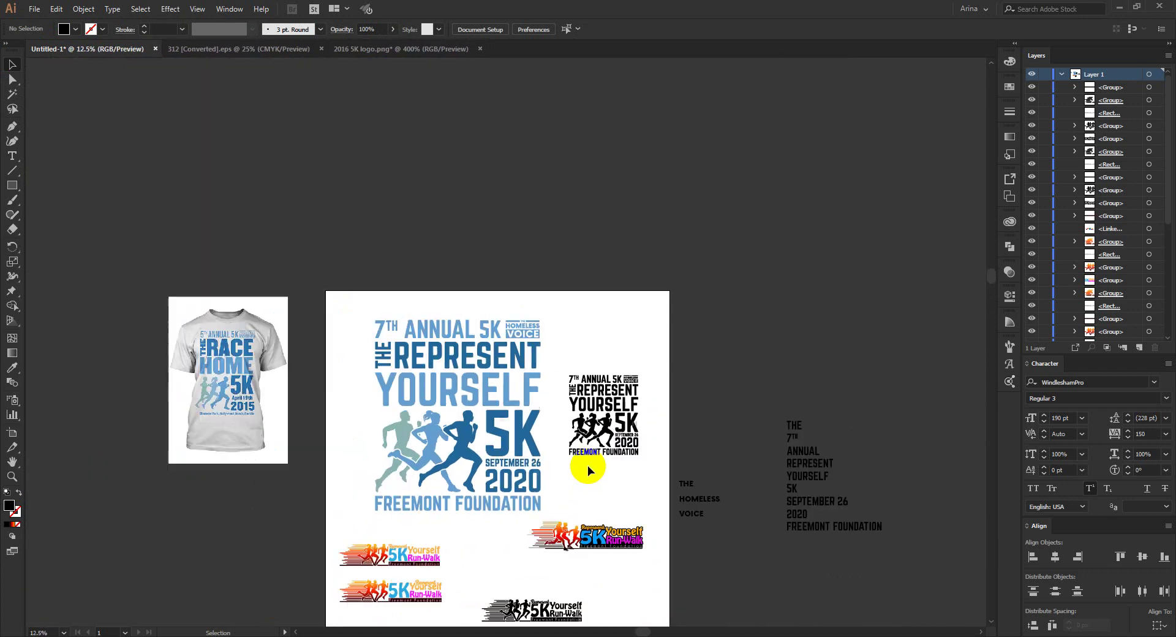
pyautogui.scroll(-4, 587, 466)
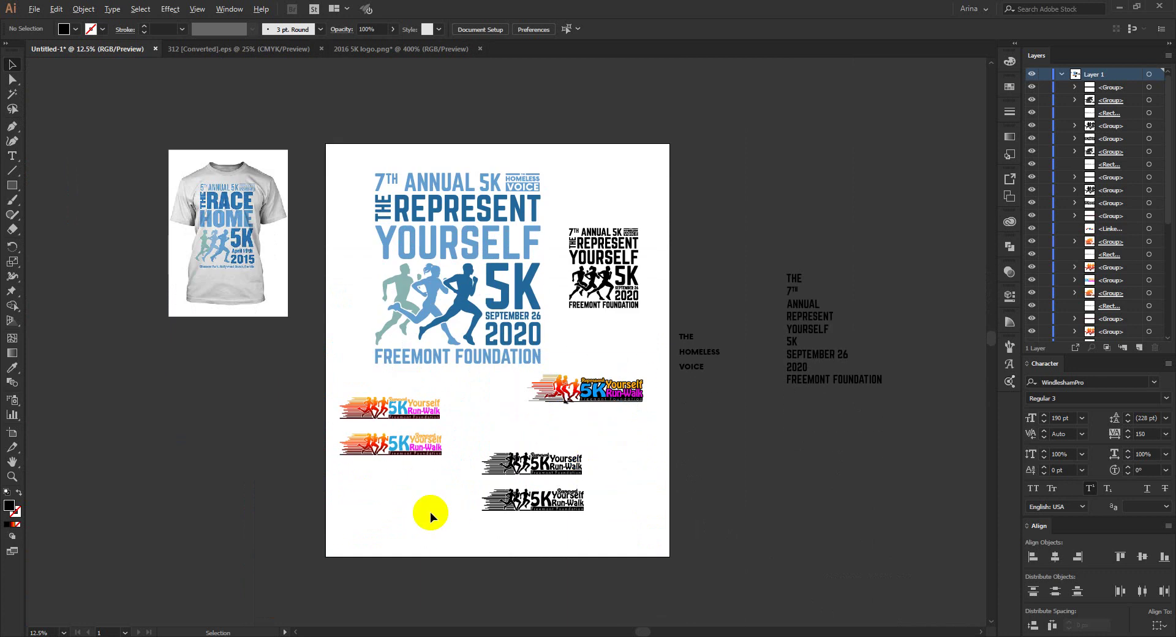
pyautogui.scroll(2, 430, 513)
pyautogui.scroll(2, 238, 323)
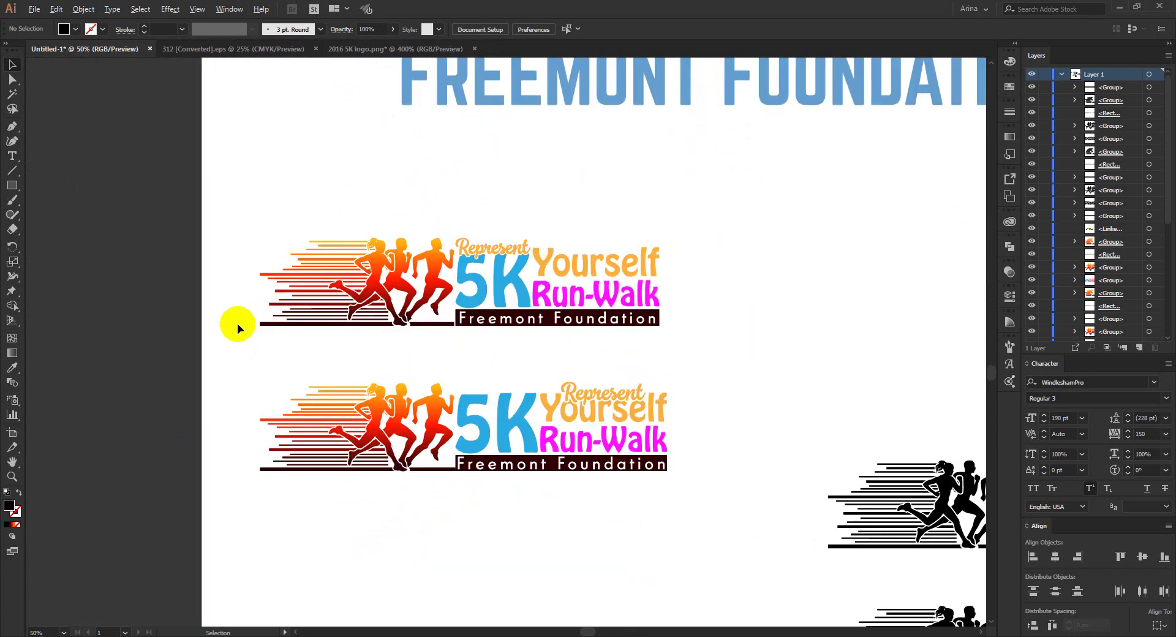
pyautogui.scroll(1, 444, 351)
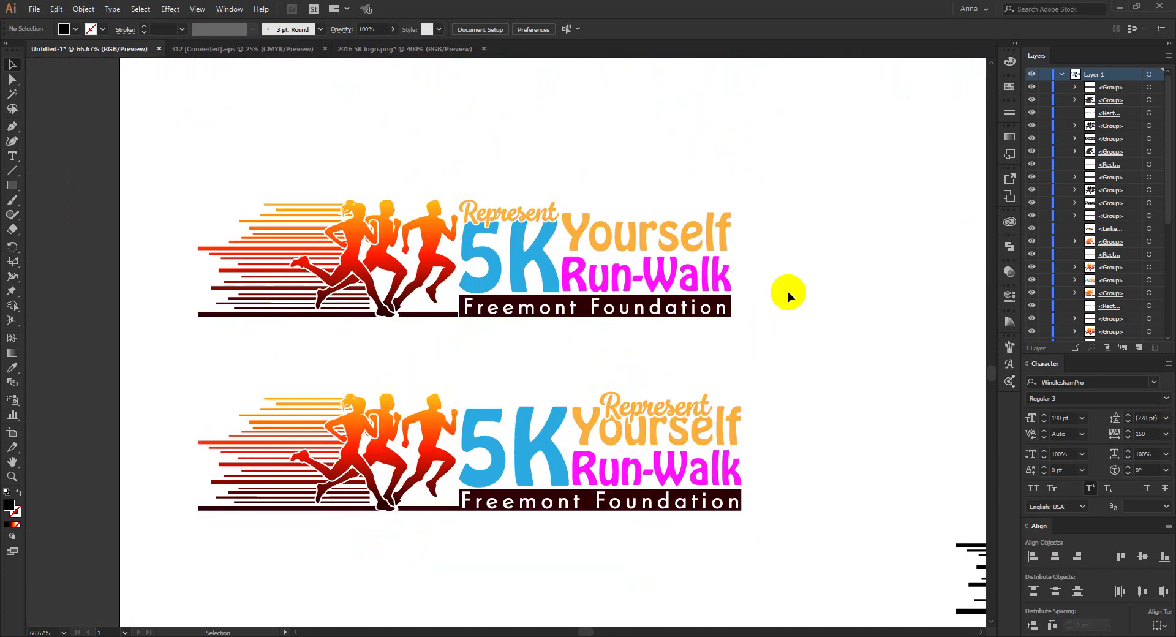
pyautogui.moveTo(154, 147); pyautogui.dragTo(781, 607)
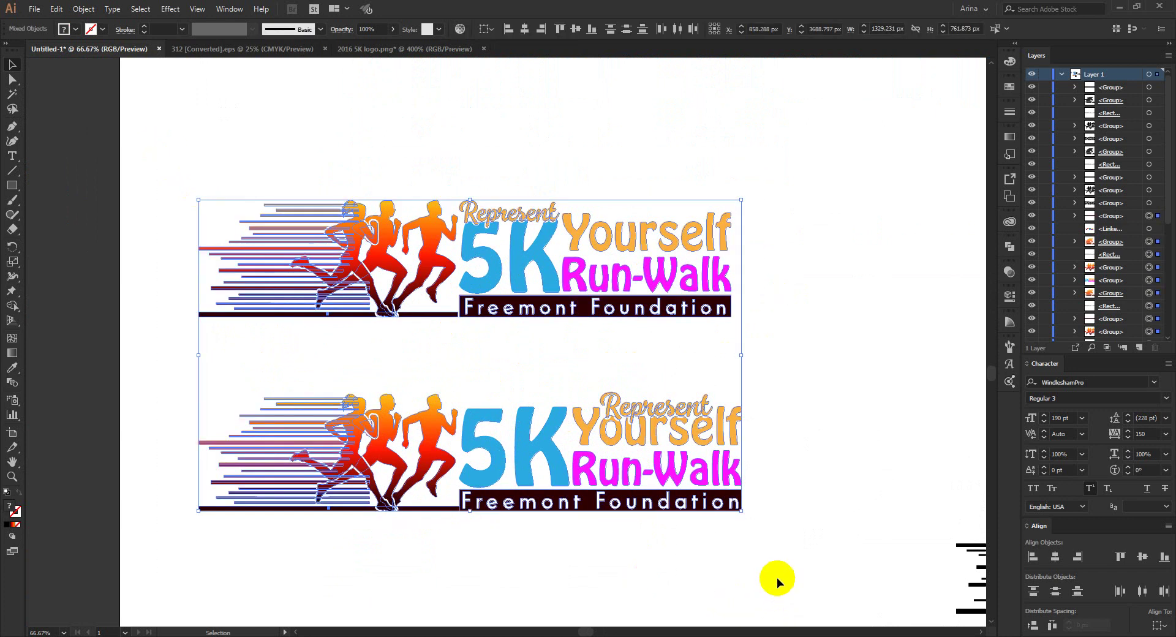
pyautogui.click(777, 578)
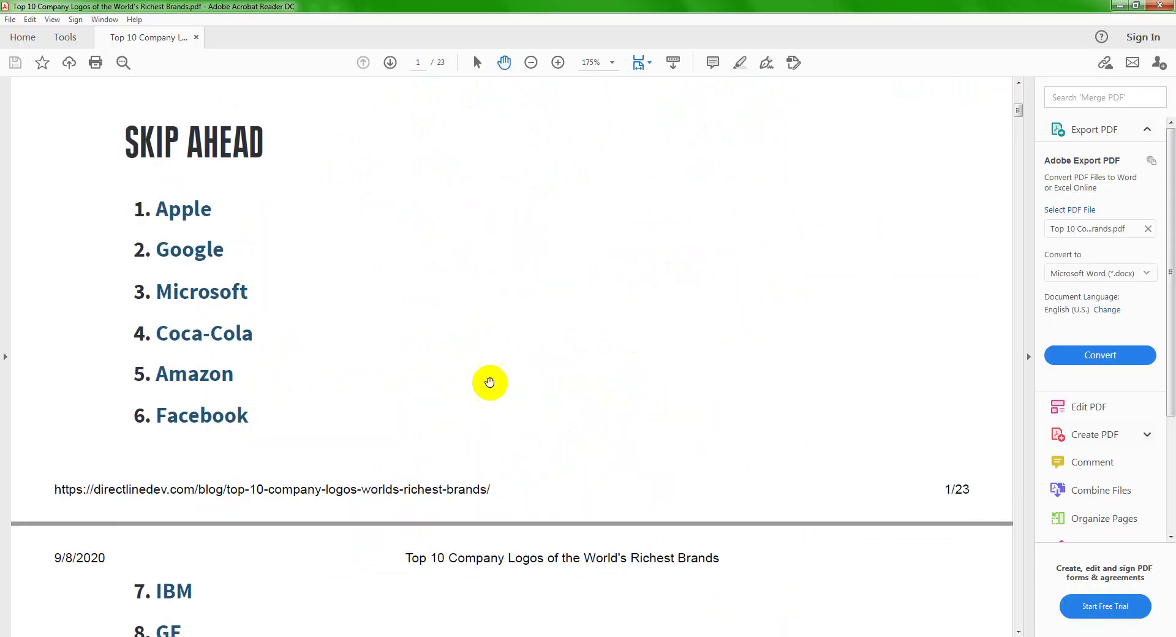
pyautogui.scroll(6, 489, 382)
pyautogui.scroll(-6, 489, 382)
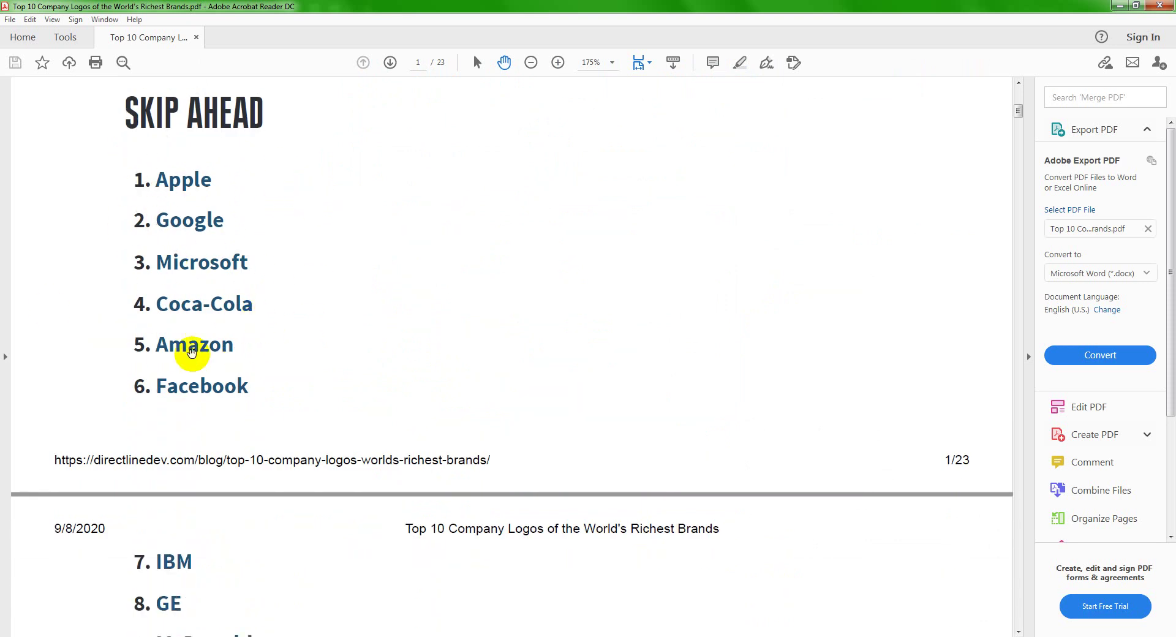
# Read past the Apple logo grid (1976–2014) down to the 2. GOOGLE heading
pyautogui.scroll(-3, 389, 407)
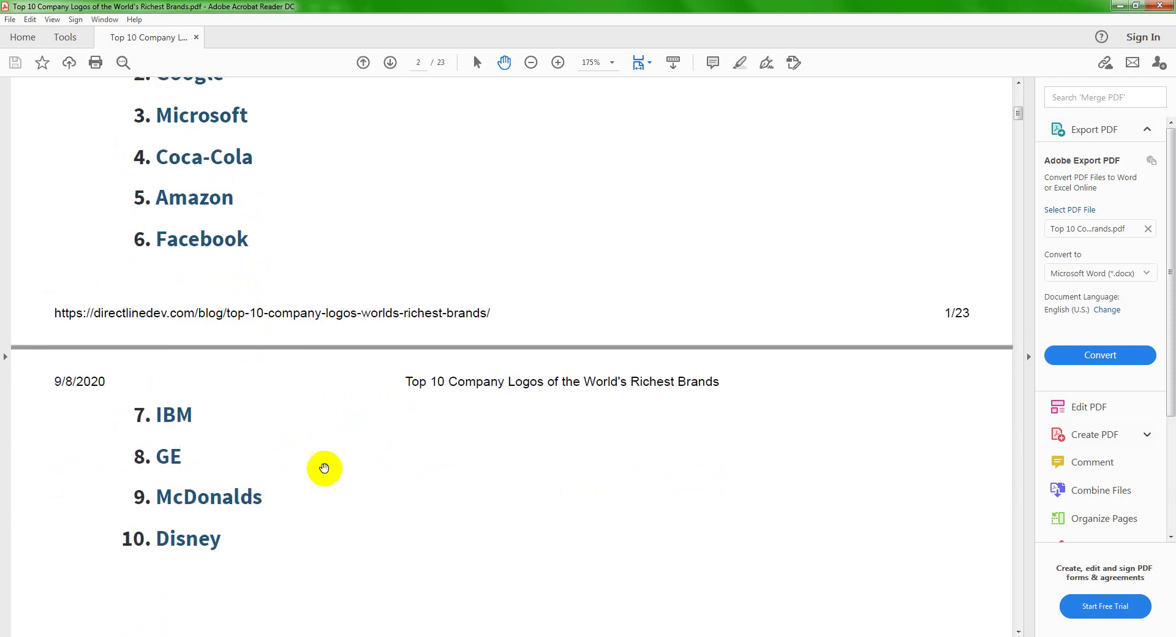
pyautogui.scroll(-10, 403, 450)
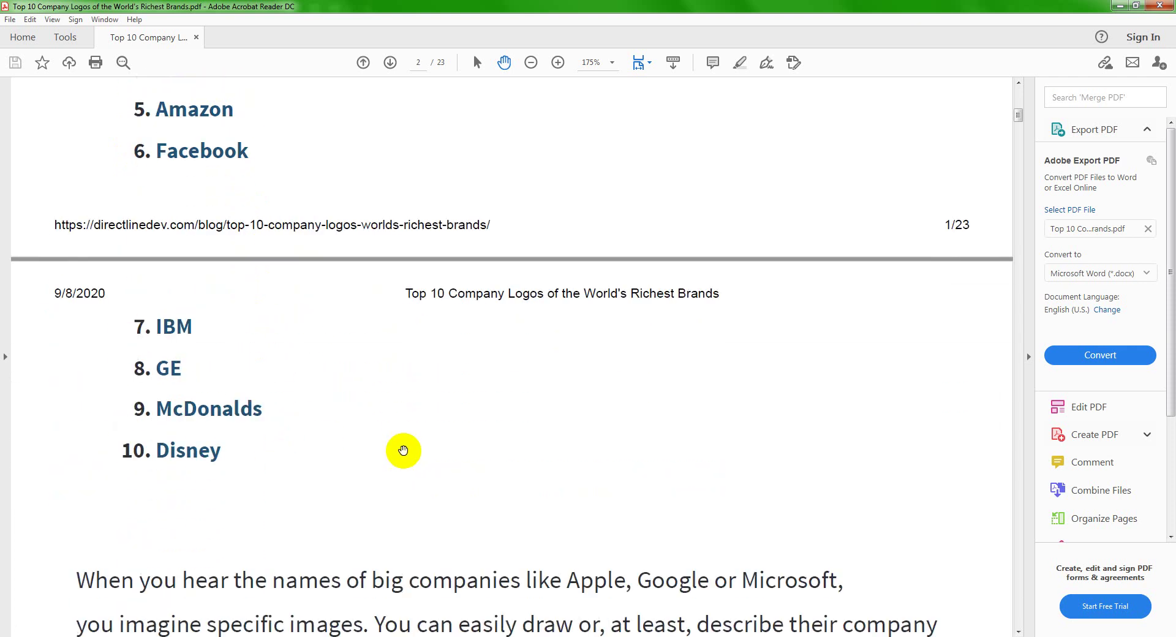
pyautogui.scroll(-15, 404, 451)
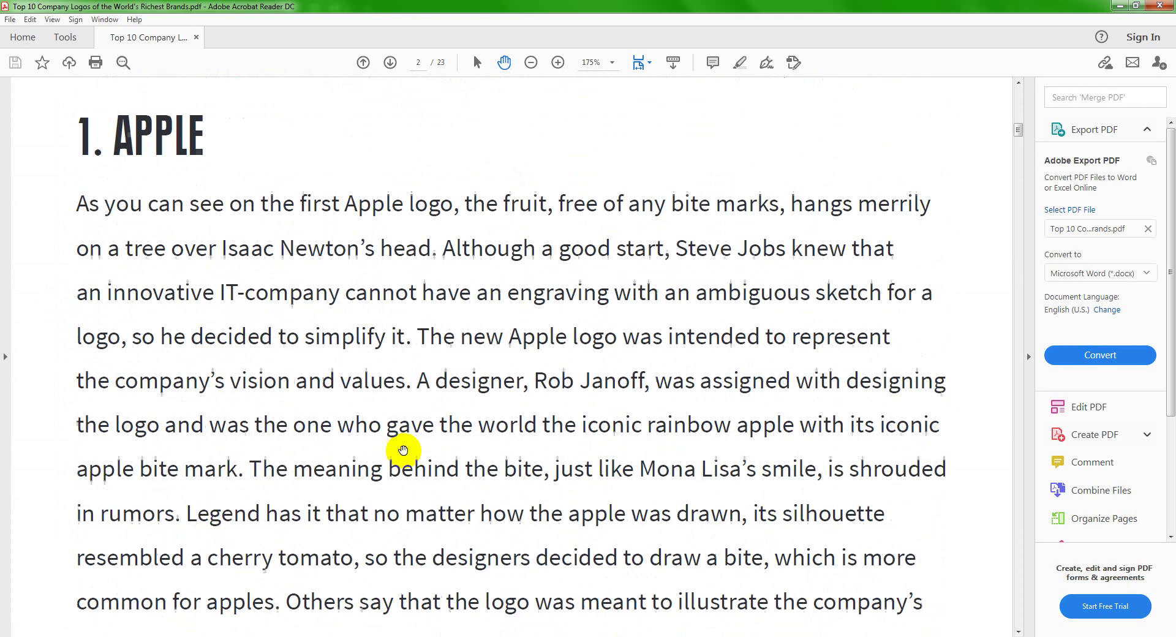
pyautogui.scroll(-10, 499, 368)
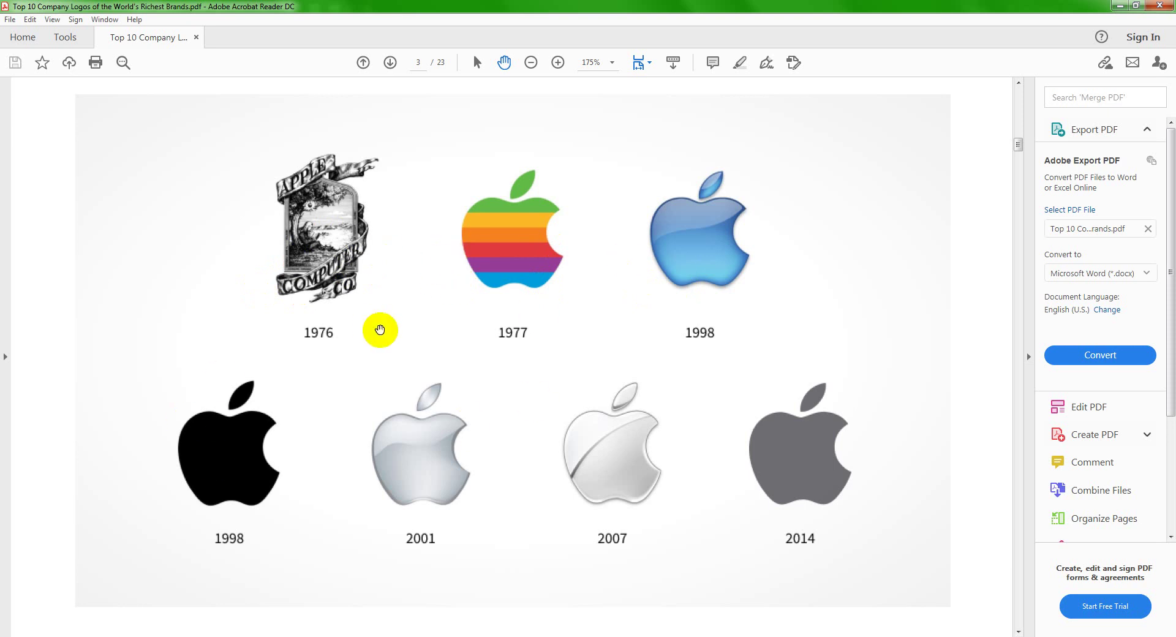
pyautogui.scroll(-3, 380, 328)
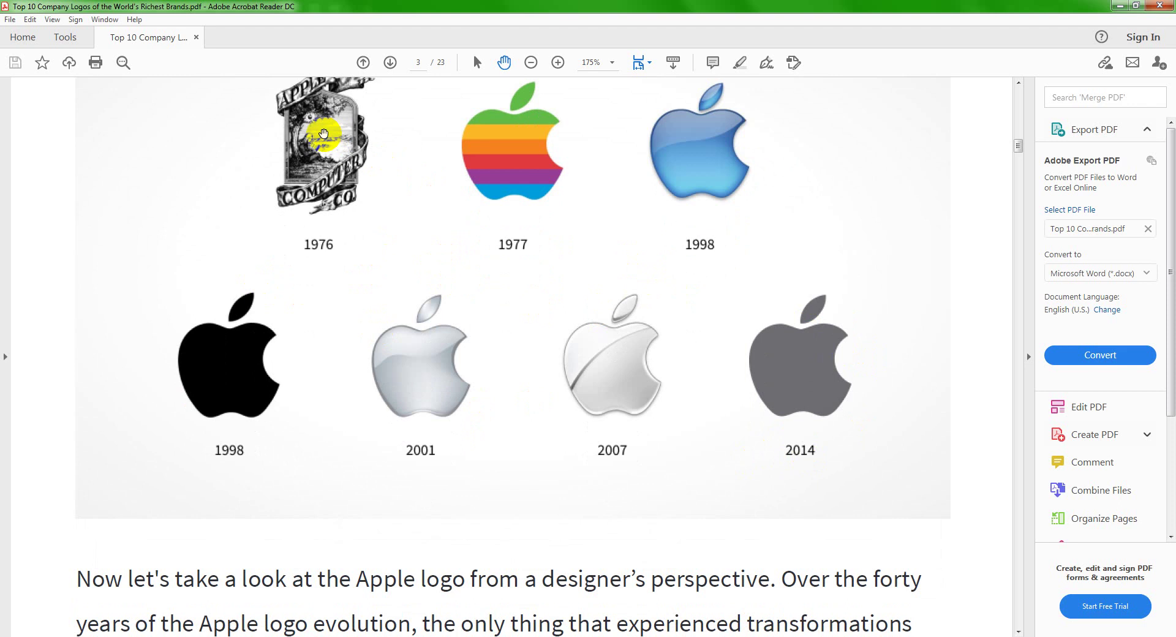
pyautogui.click(302, 154)
pyautogui.click(821, 390)
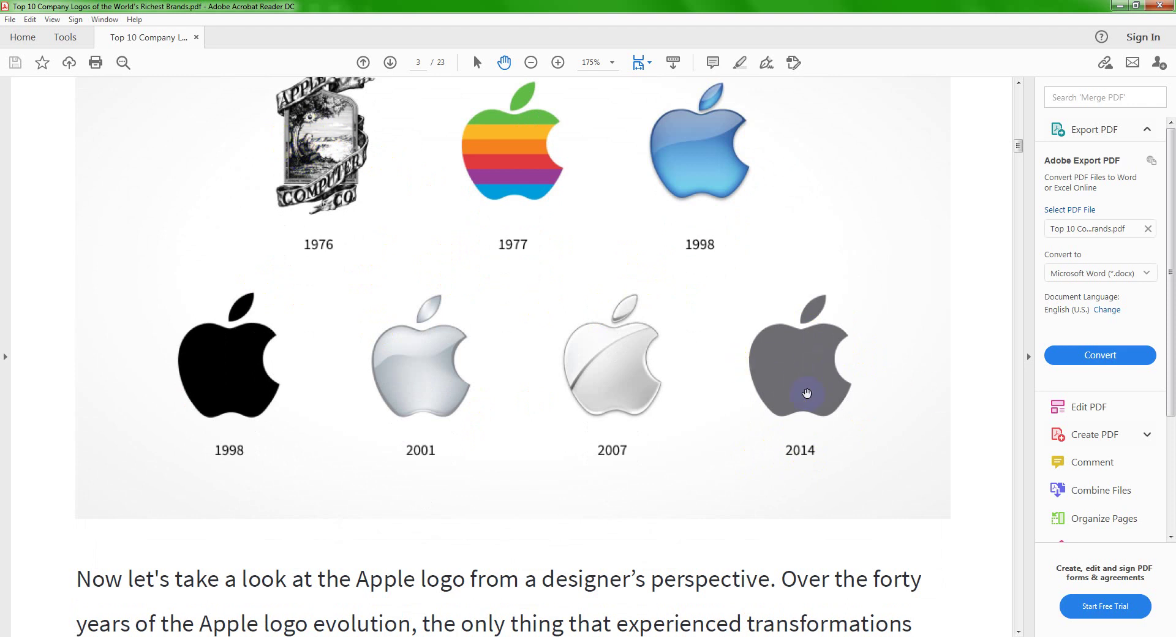
pyautogui.click(799, 415)
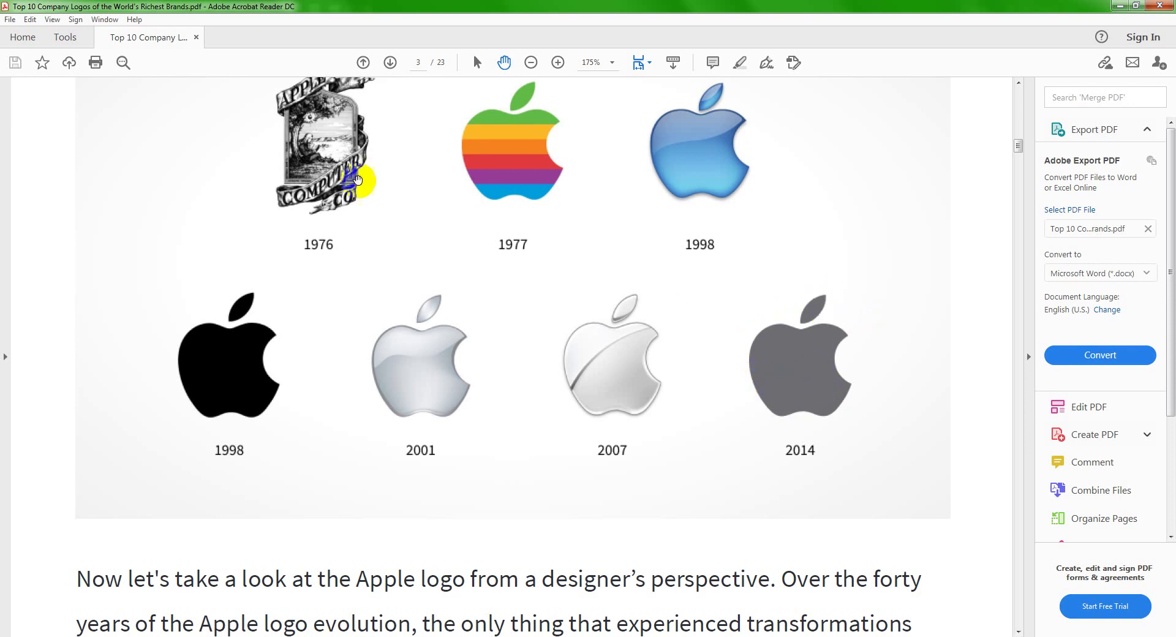
pyautogui.scroll(1, 302, 120)
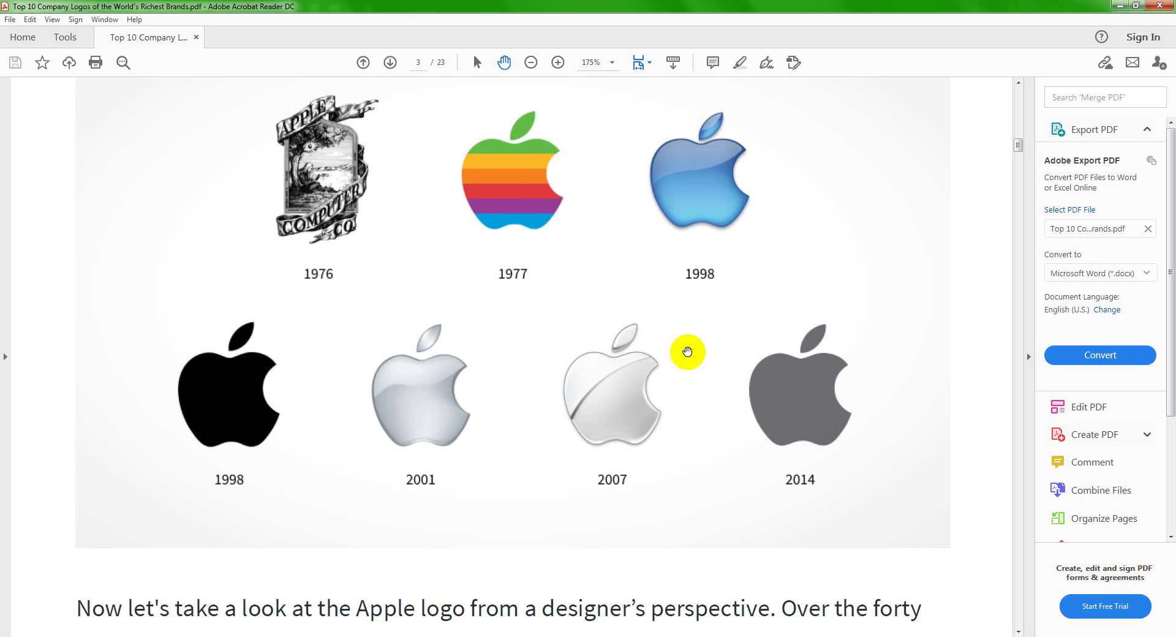
pyautogui.scroll(-6, 647, 367)
pyautogui.scroll(-15, 647, 367)
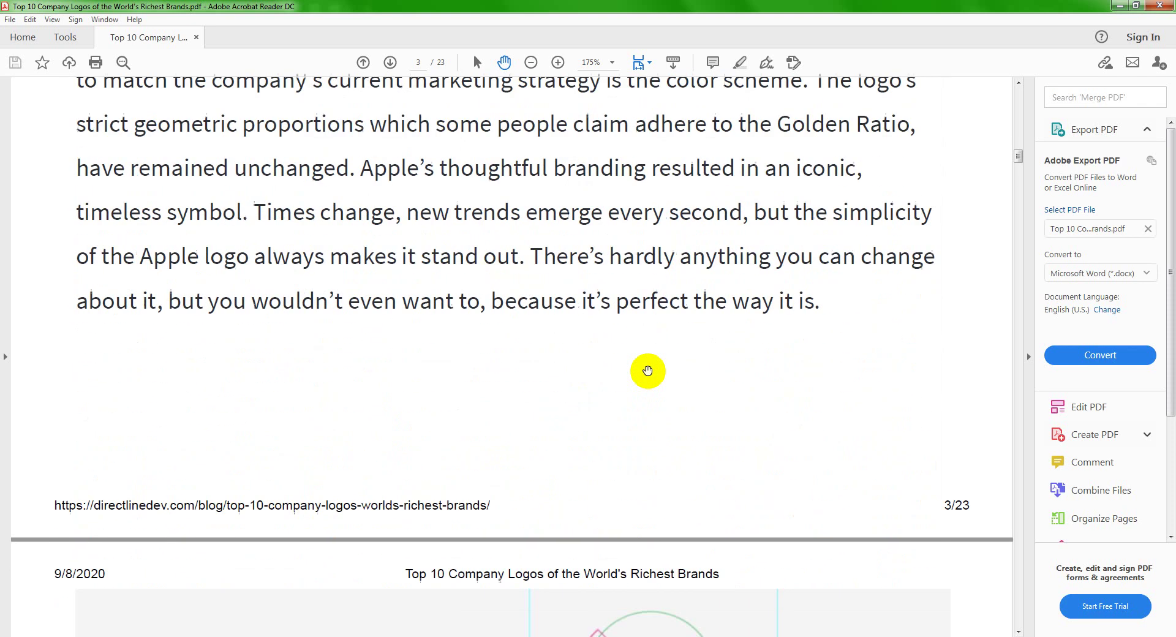
# Scroll through Google's 1997–2015 logo grid on page 5 to the 3. MICROSOFT heading
pyautogui.scroll(-14, 647, 371)
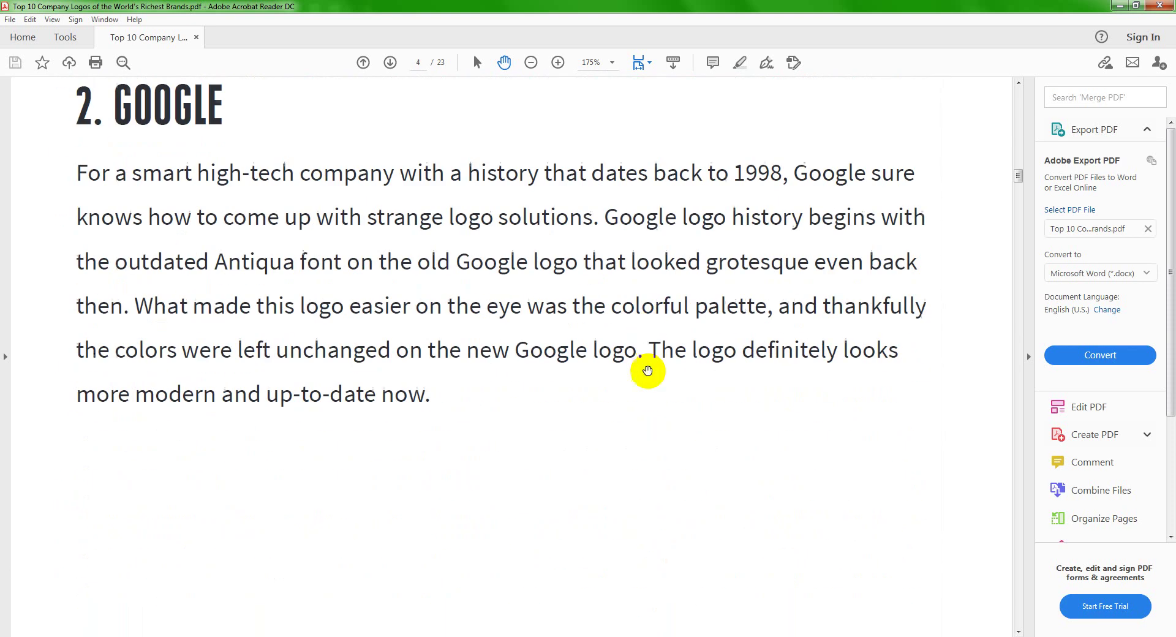
pyautogui.scroll(-3, 647, 370)
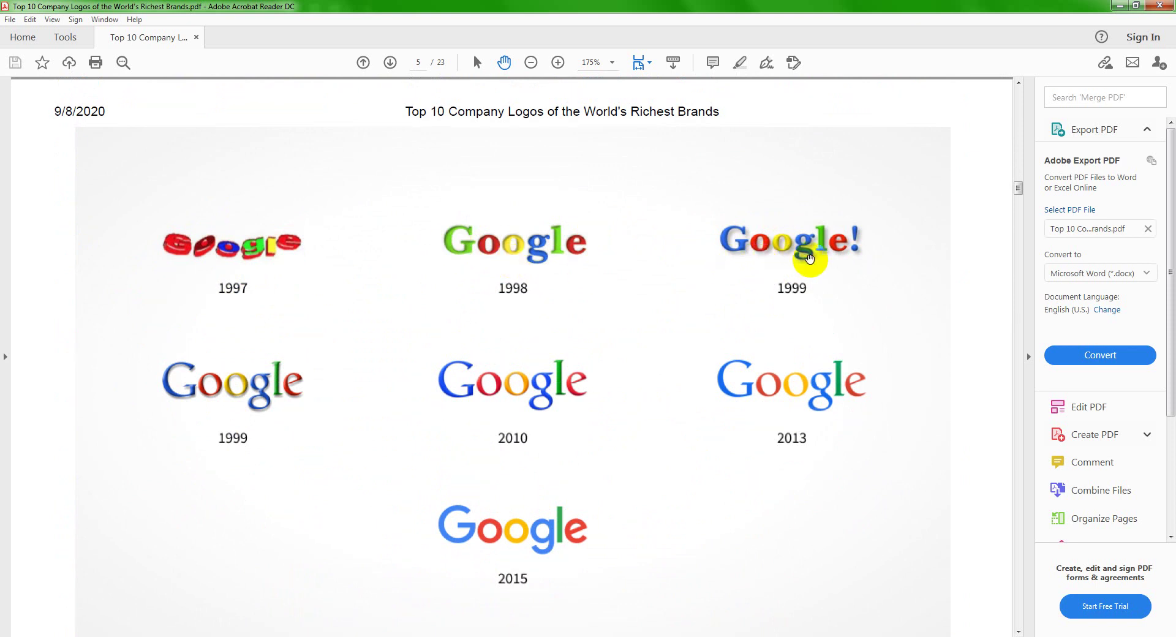
pyautogui.scroll(-3, 551, 315)
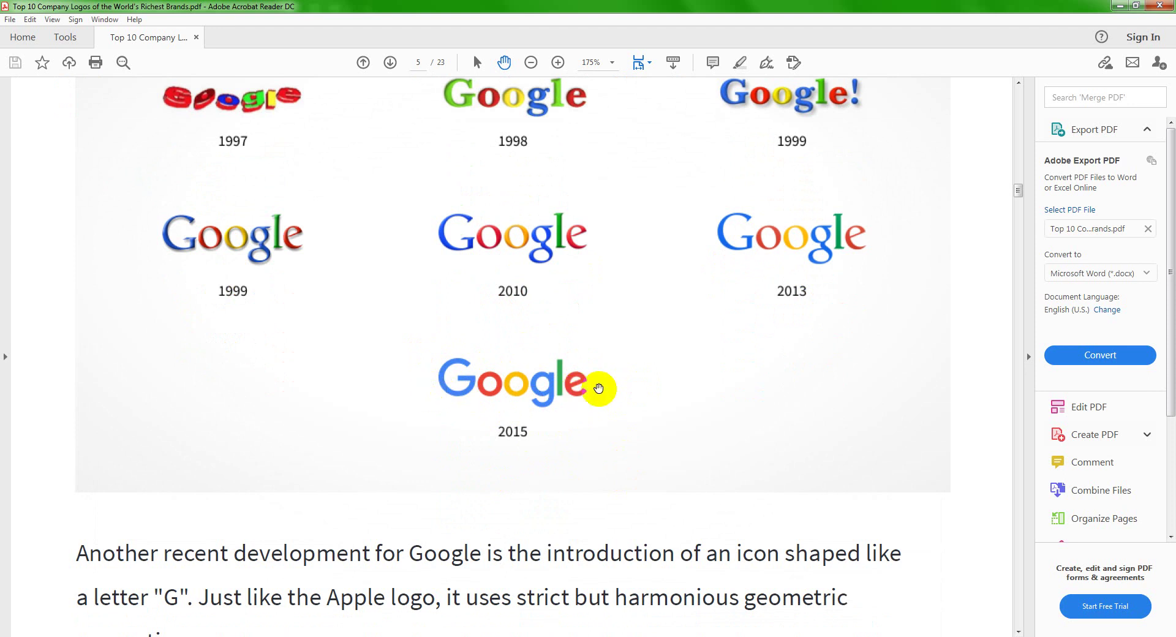
pyautogui.scroll(1, 599, 387)
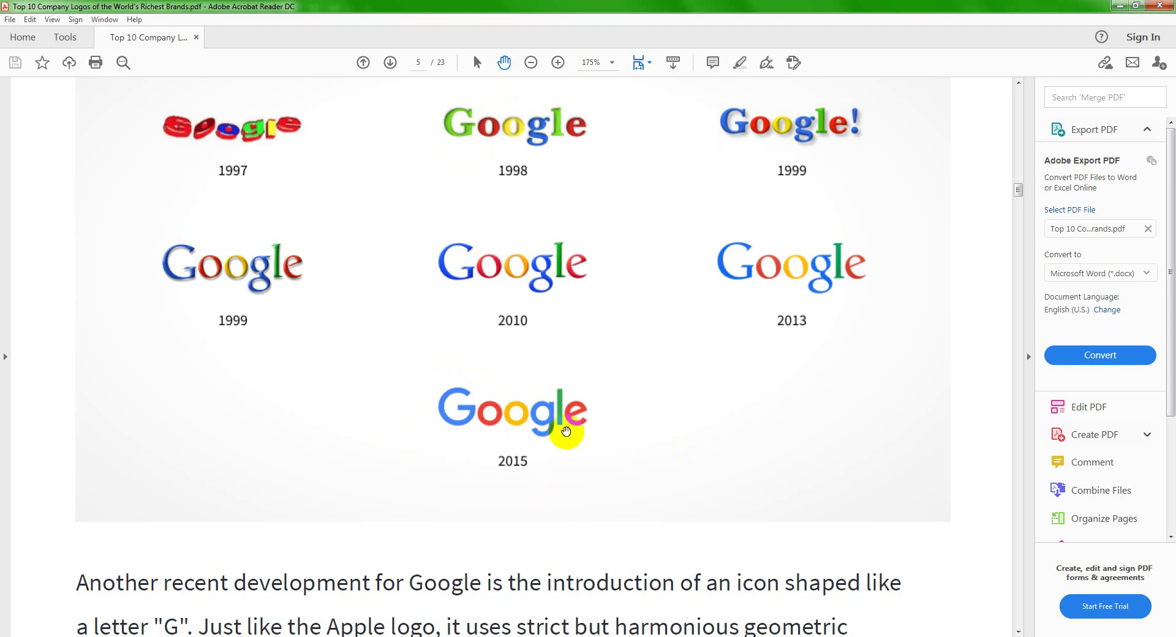
pyautogui.scroll(-5, 515, 451)
pyautogui.scroll(-10, 515, 450)
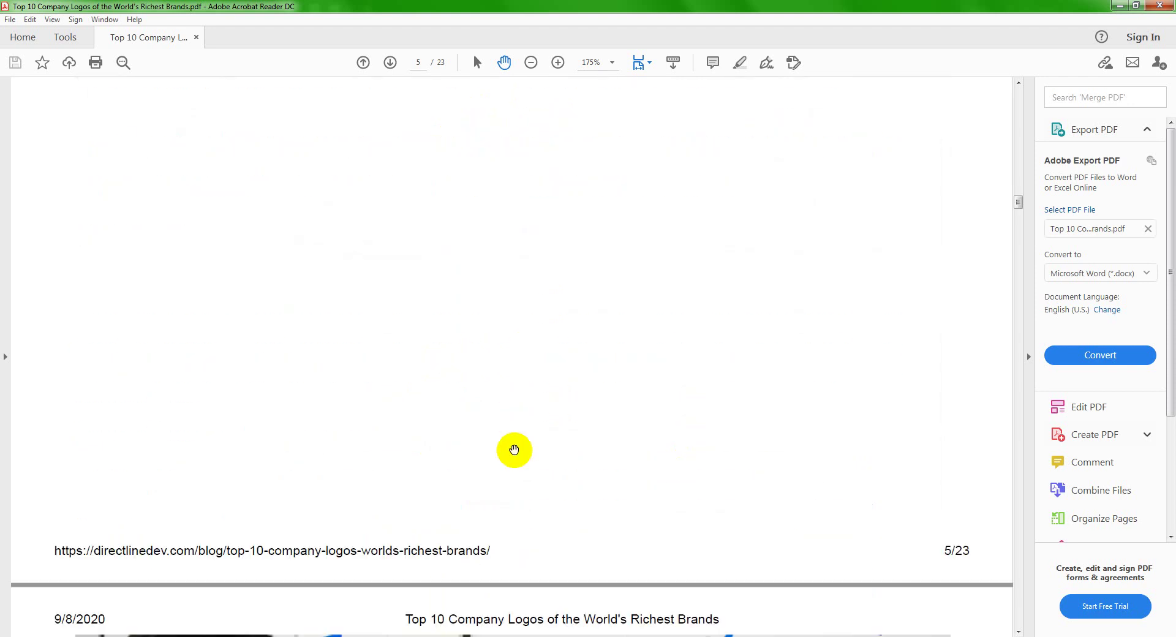
# Scroll past the Microsoft logos on page 7 to the 4. COCA-COLA heading on page 8
pyautogui.scroll(-3, 514, 451)
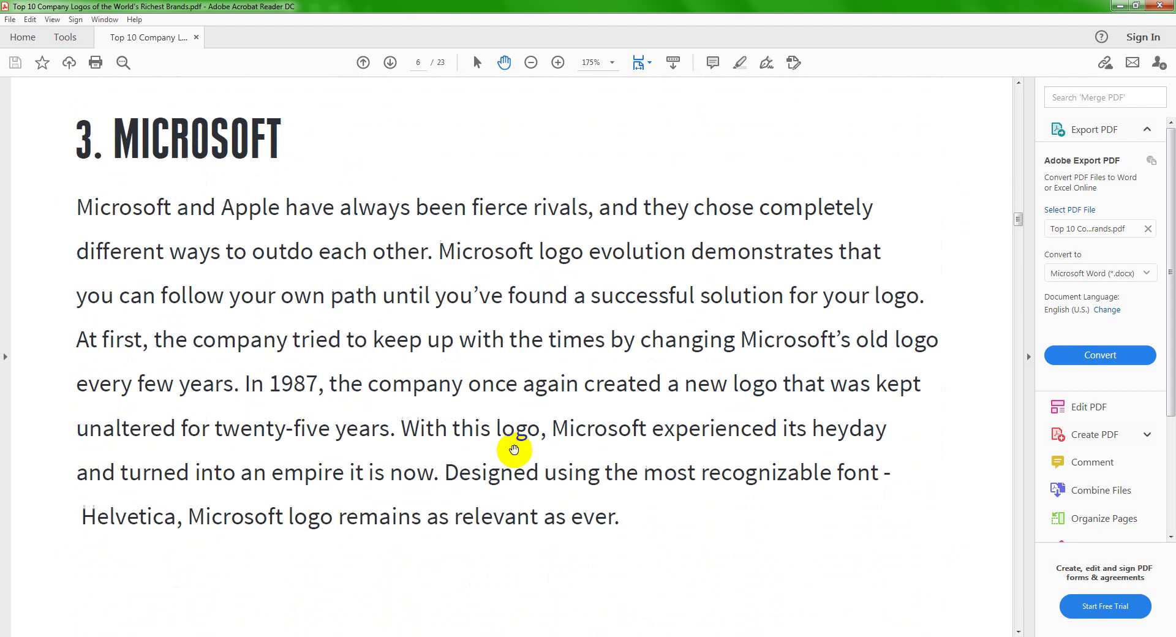
pyautogui.scroll(-5, 525, 217)
pyautogui.scroll(-5, 576, 302)
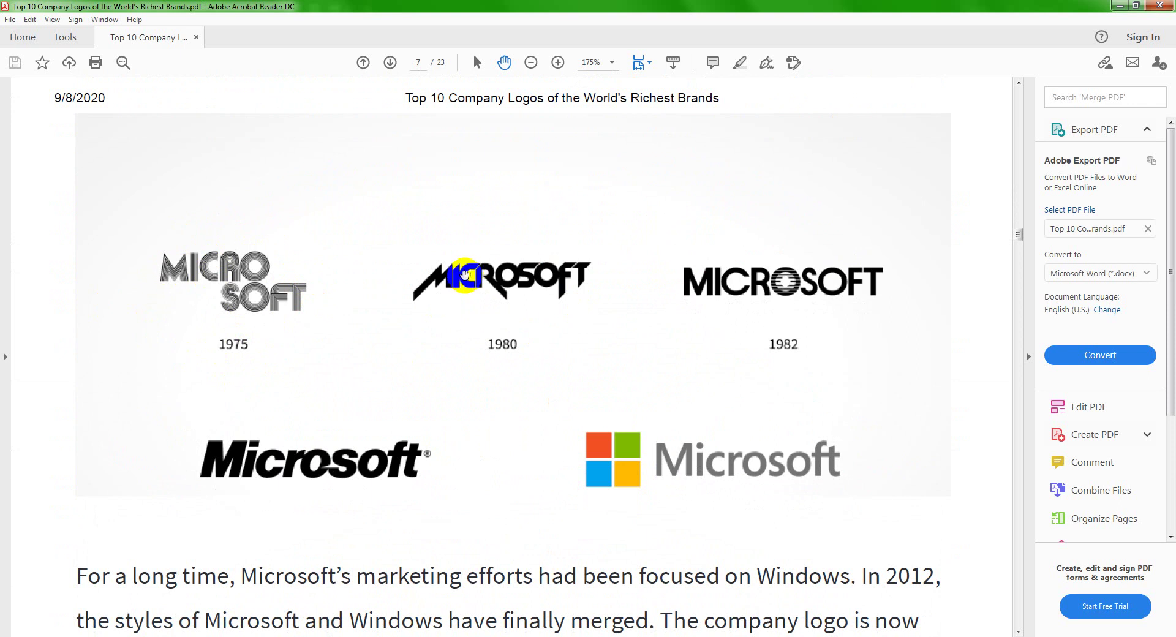
pyautogui.scroll(-2, 465, 326)
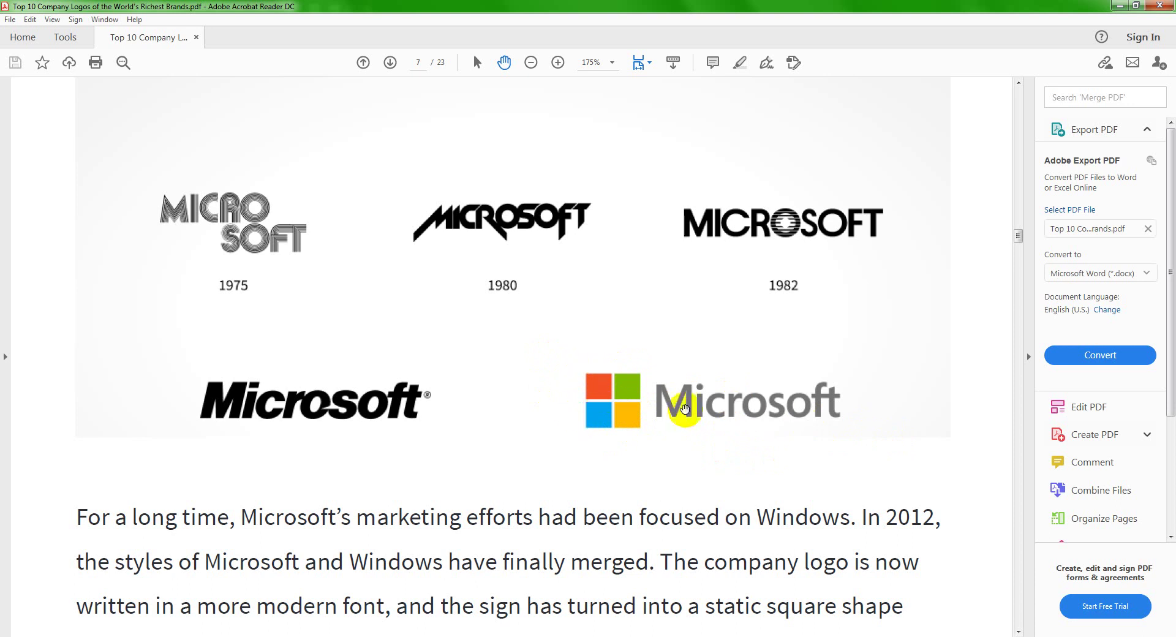
pyautogui.scroll(-15, 572, 409)
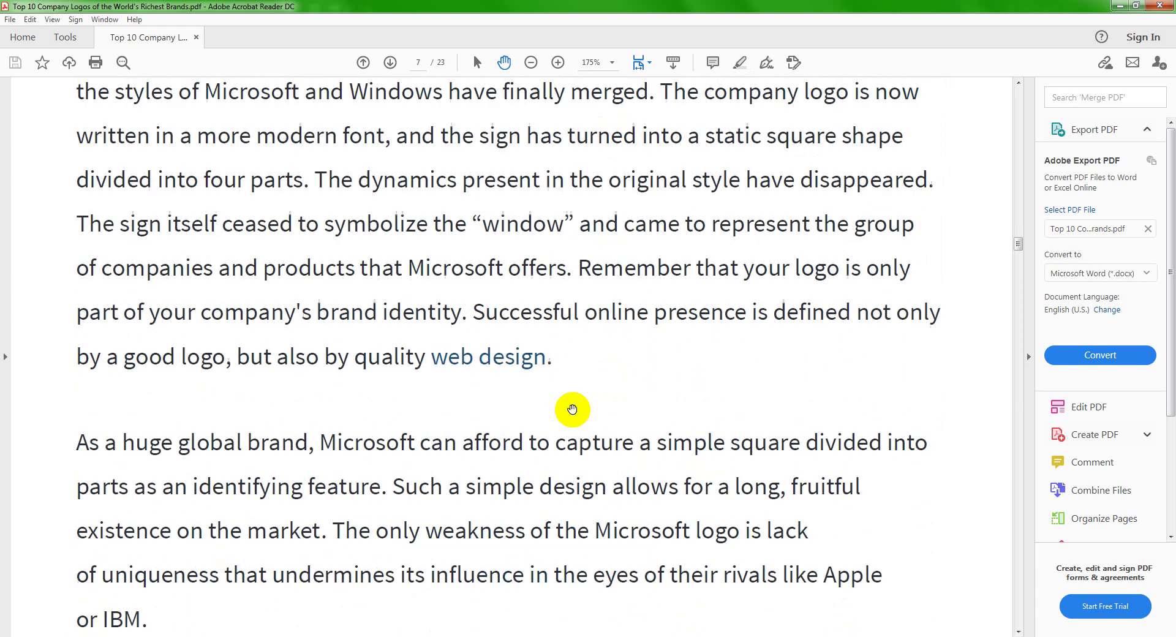
pyautogui.scroll(-20, 572, 410)
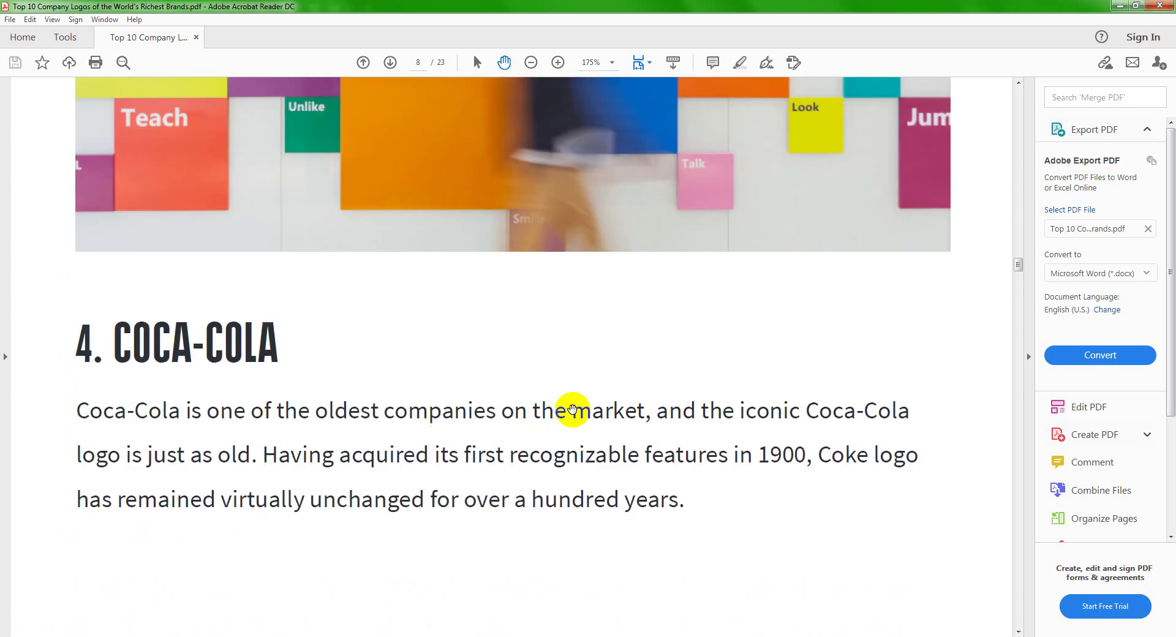
# Scroll through the Coca-Cola logo grid and current logo to Amazon's logos on page 11
pyautogui.scroll(-8, 572, 409)
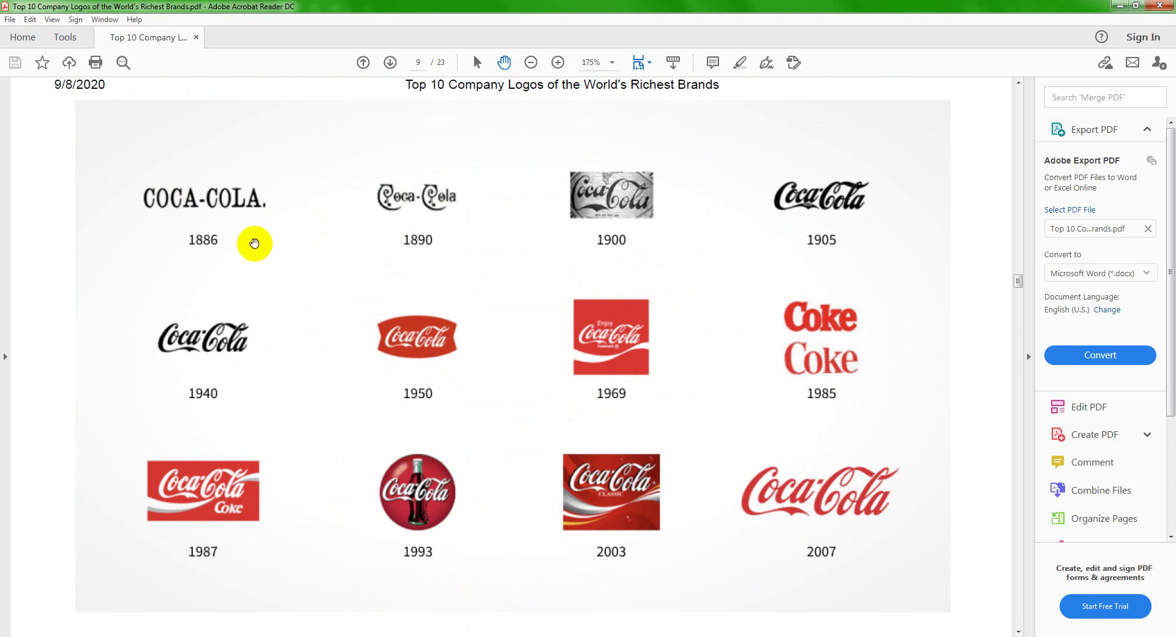
pyautogui.click(569, 341)
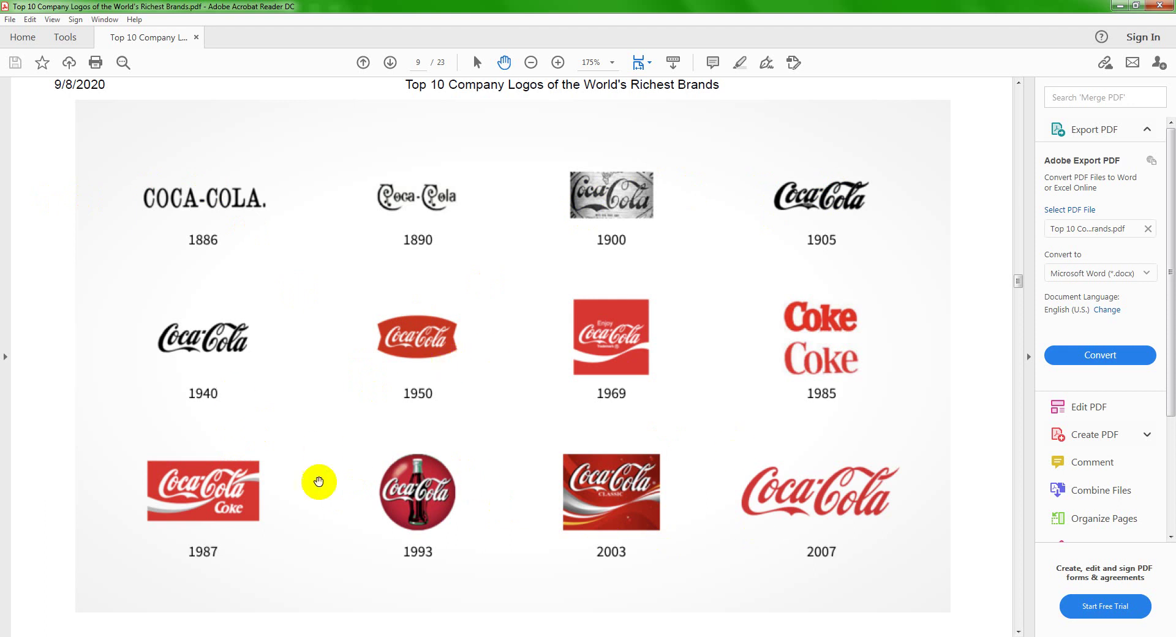
pyautogui.scroll(-5, 743, 505)
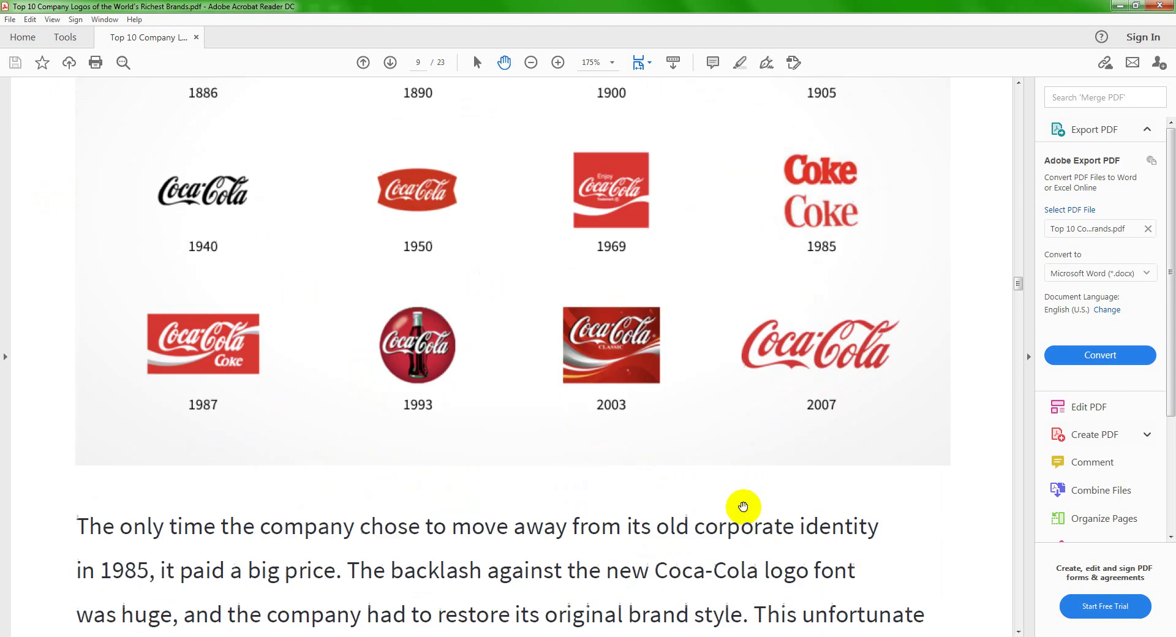
pyautogui.scroll(1, 743, 504)
pyautogui.scroll(-12, 758, 187)
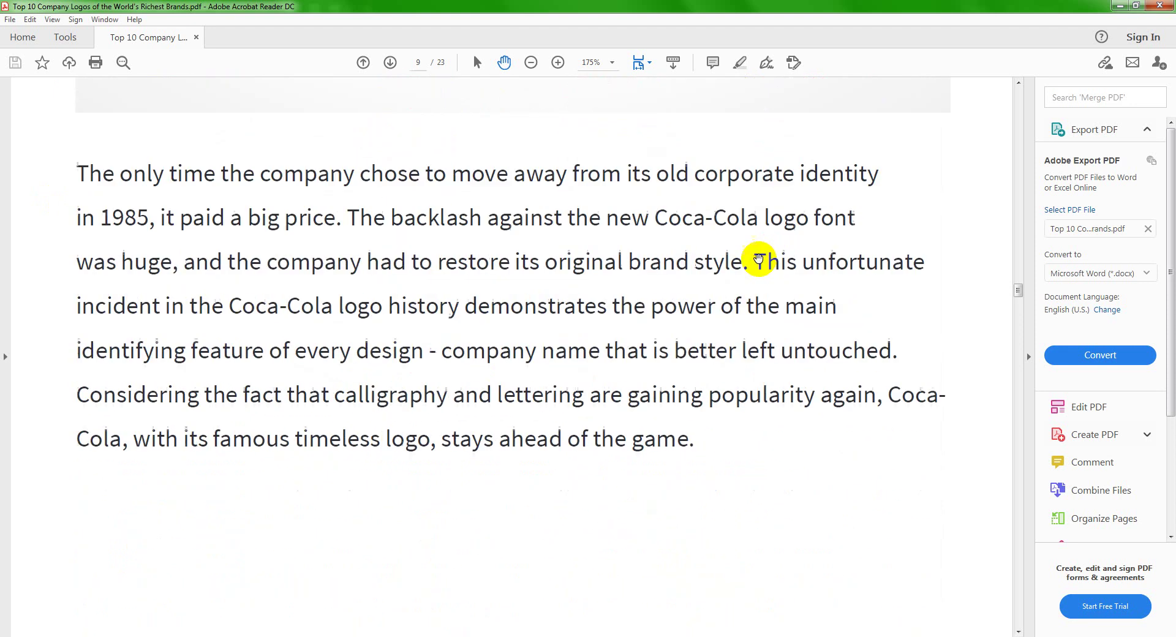
pyautogui.scroll(-3, 741, 263)
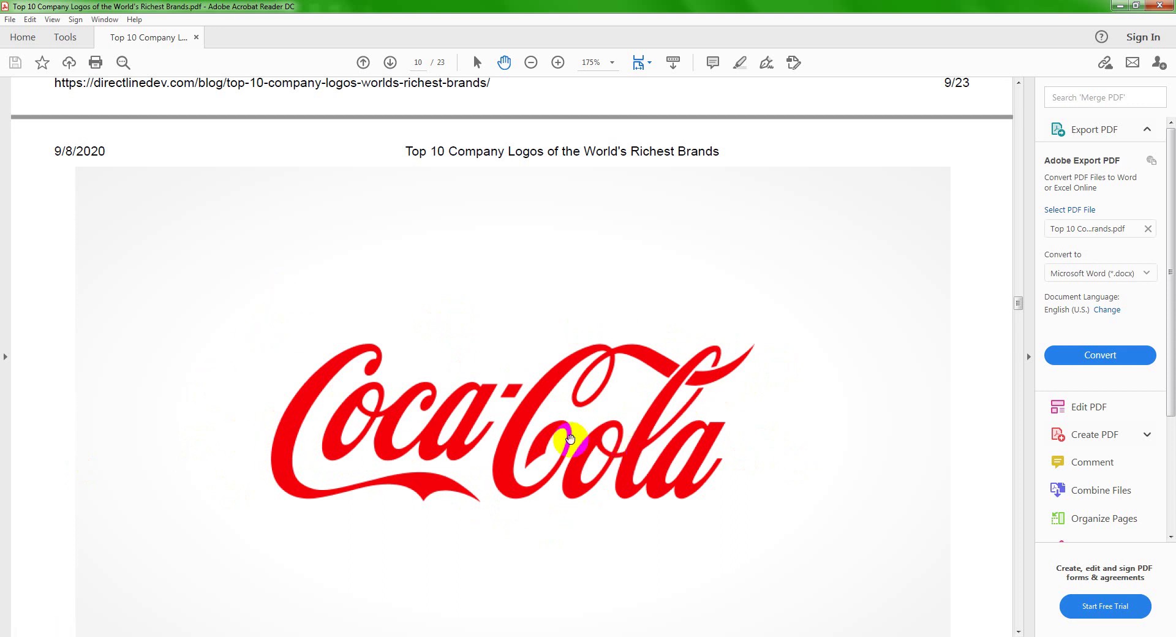
pyautogui.scroll(-15, 633, 446)
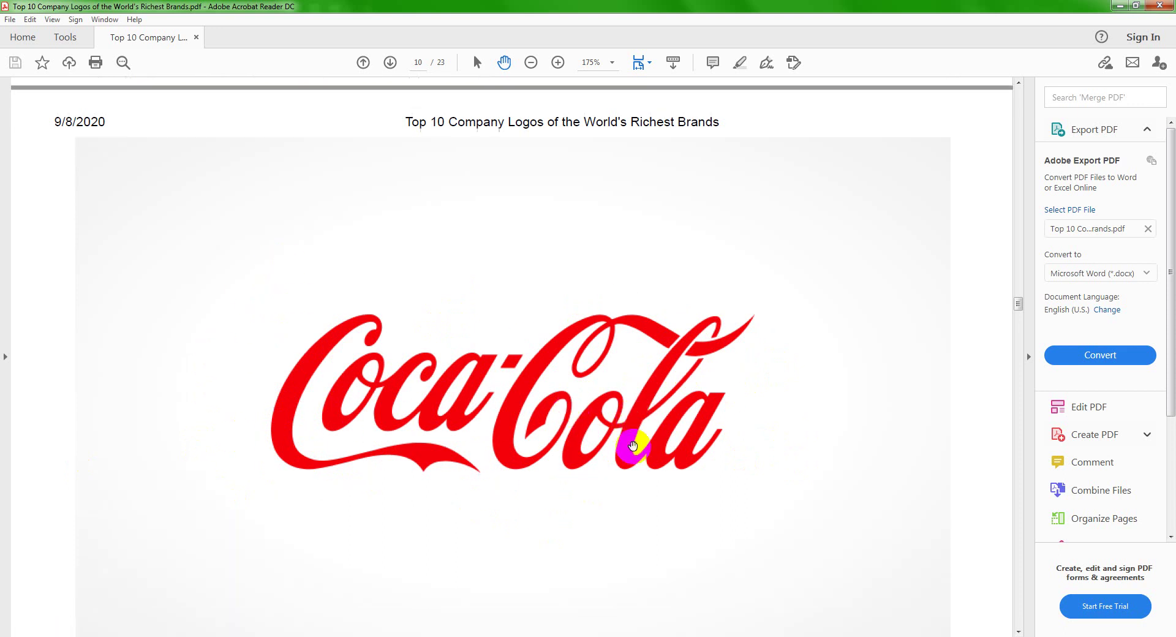
pyautogui.scroll(-8, 545, 441)
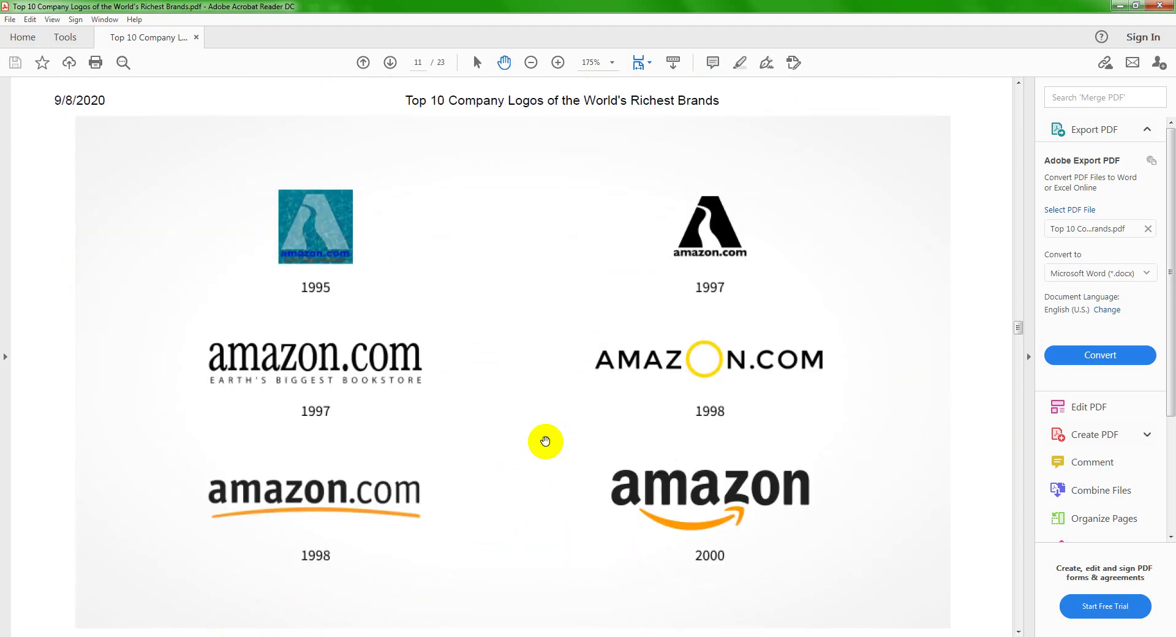
# Scroll to show Amazon's six logos from 1995 to 2000 on page 11
pyautogui.scroll(-1, 551, 428)
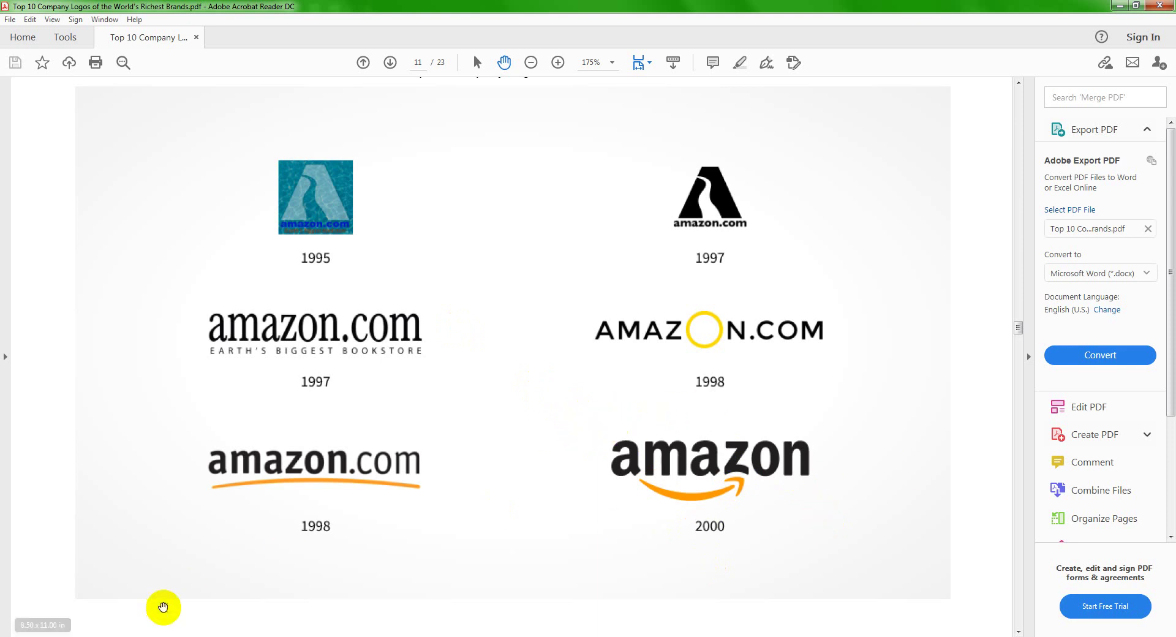
# Alt-drag a copy of the black 5K Run-Walk logo below the original
pyautogui.click(43, 626)
pyautogui.scroll(-3, 264, 384)
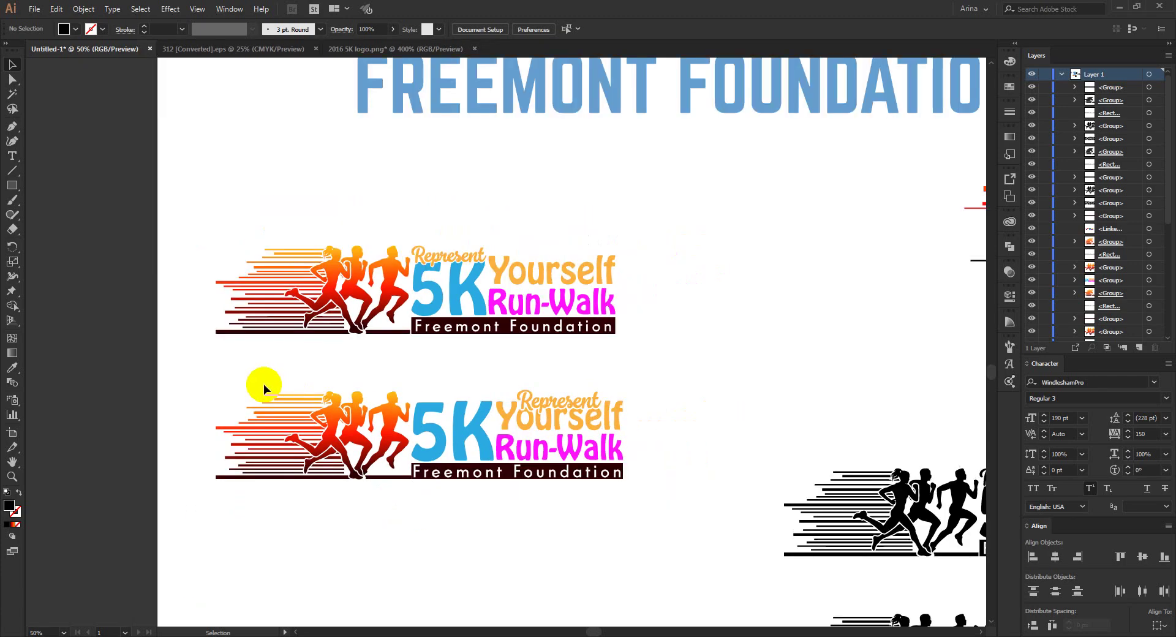
pyautogui.scroll(3, 649, 488)
pyautogui.moveTo(275, 266); pyautogui.dragTo(592, 263)
pyautogui.moveTo(592, 264); pyautogui.dragTo(589, 368)
# Draw a black rectangle behind the logo copy and line the copy up on it
pyautogui.hotkey('ctrl', 'shift', 'a')
pyautogui.click(12, 185)
pyautogui.moveTo(381, 318); pyautogui.dragTo(717, 418)
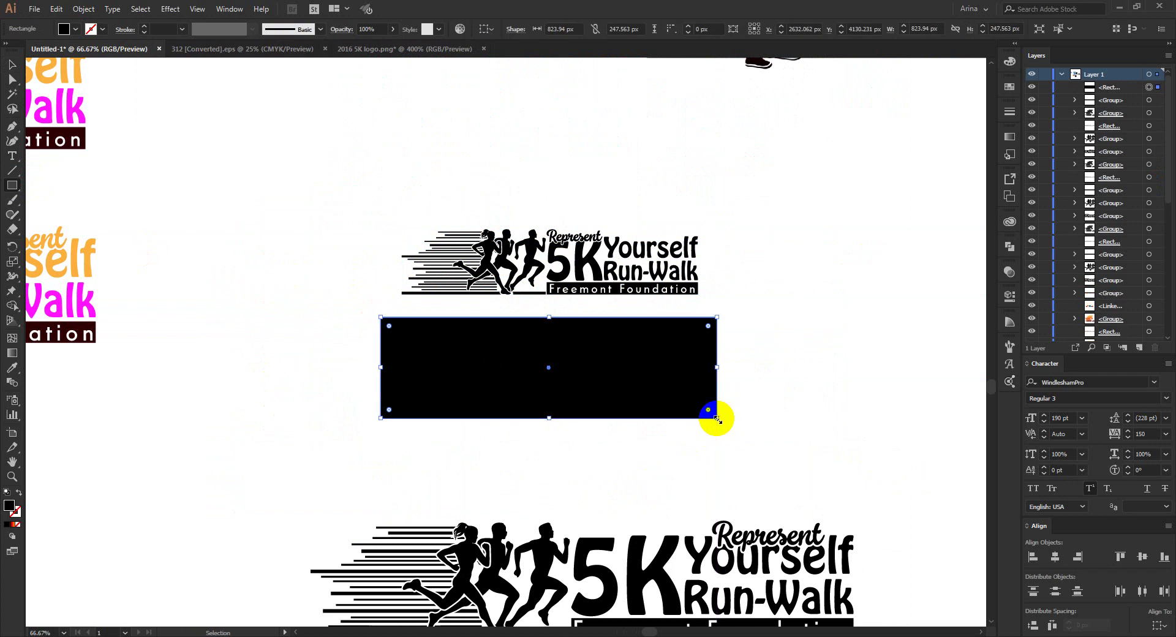
pyautogui.press('v')
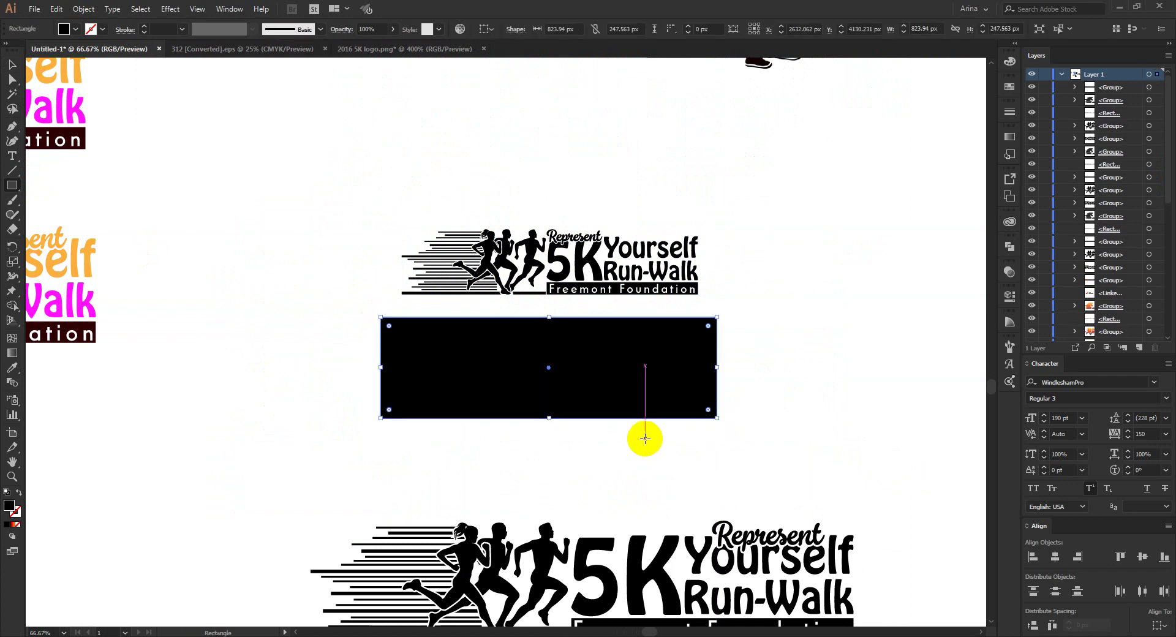
pyautogui.moveTo(613, 388); pyautogui.dragTo(612, 380)
pyautogui.moveTo(770, 468); pyautogui.dragTo(294, 281)
pyautogui.moveTo(350, 304); pyautogui.dragTo(717, 417)
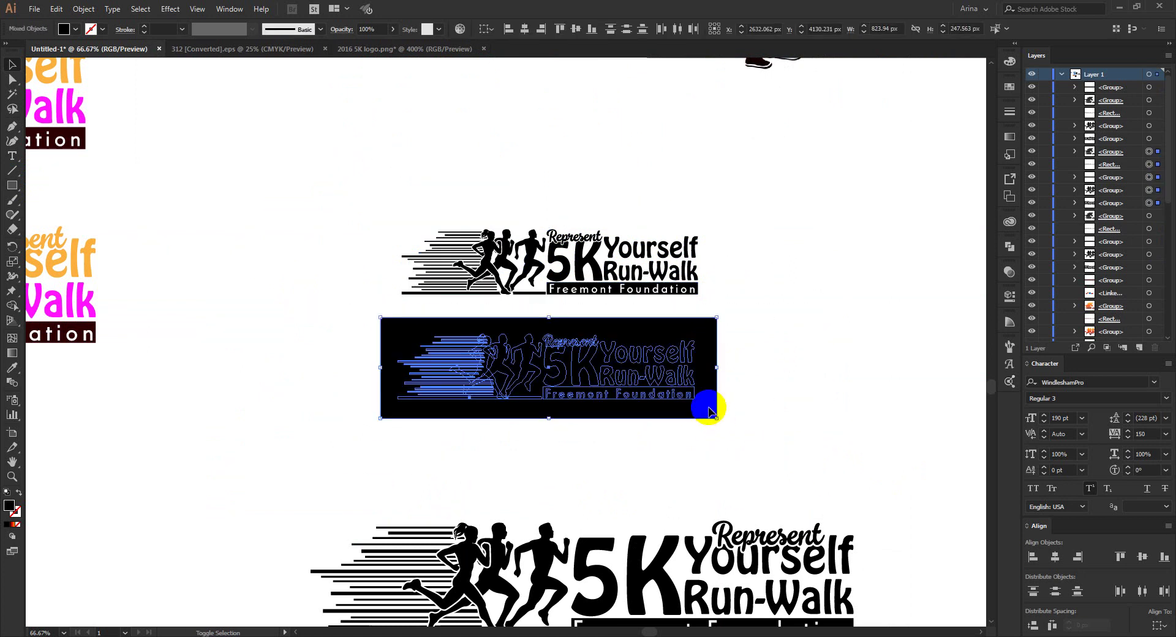
# Fill the logo copy with white from the Swatches panel, leaving it reversed on black
pyautogui.keyDown('shift'); pyautogui.click(709, 412); pyautogui.keyUp('shift')
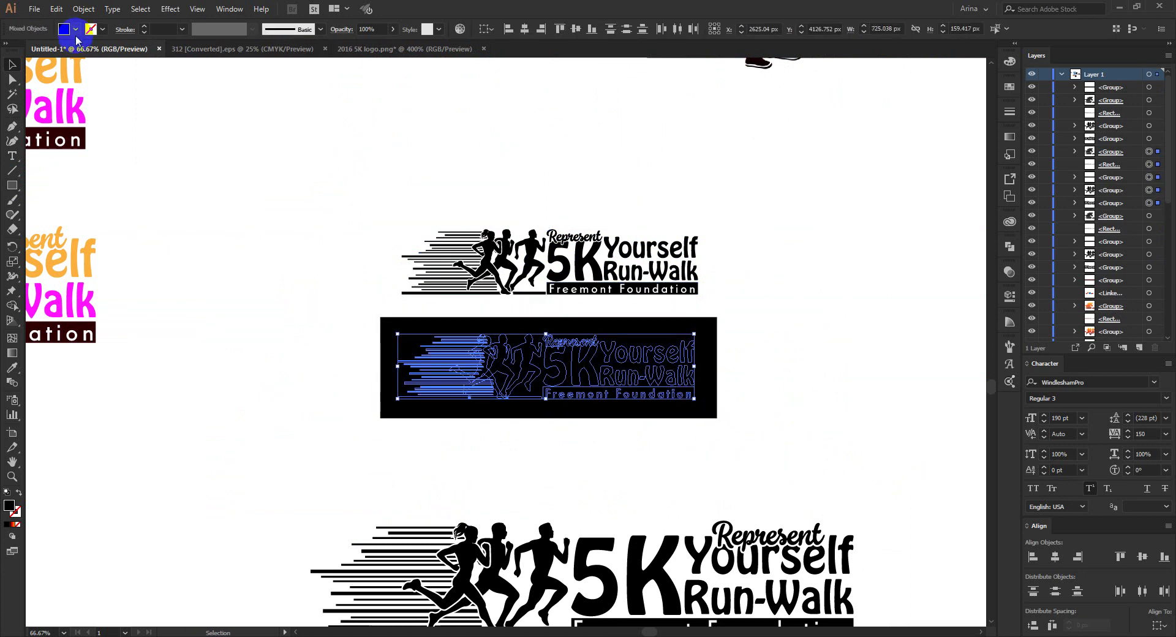
pyautogui.click(63, 29)
pyautogui.click(27, 51)
pyautogui.click(206, 289)
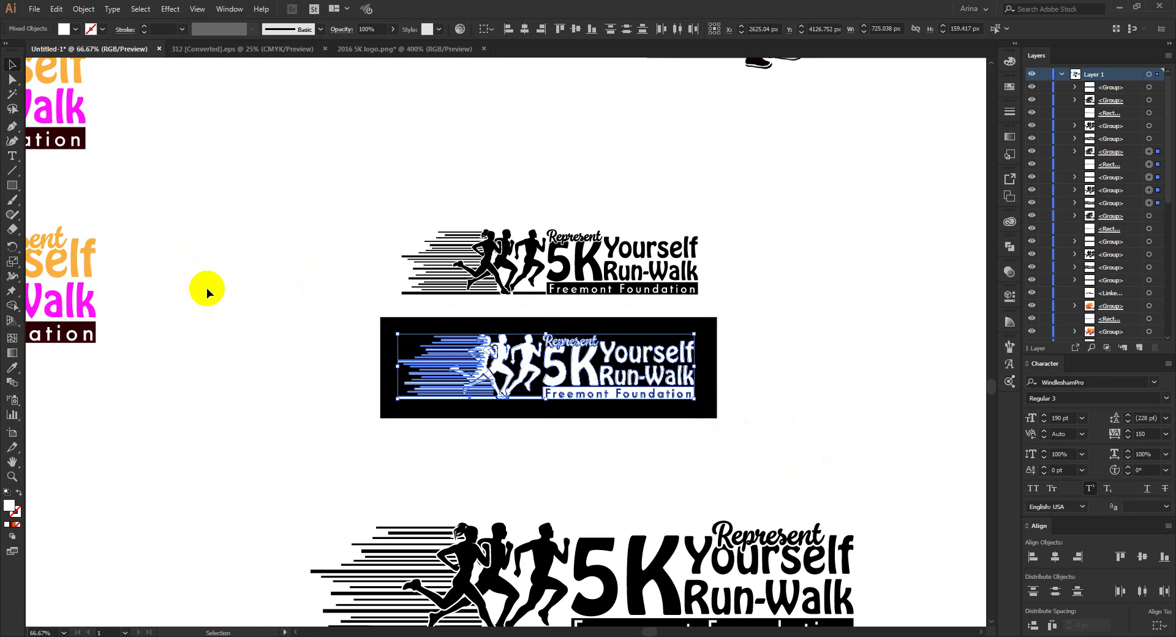
pyautogui.click(564, 447)
pyautogui.scroll(2, 574, 318)
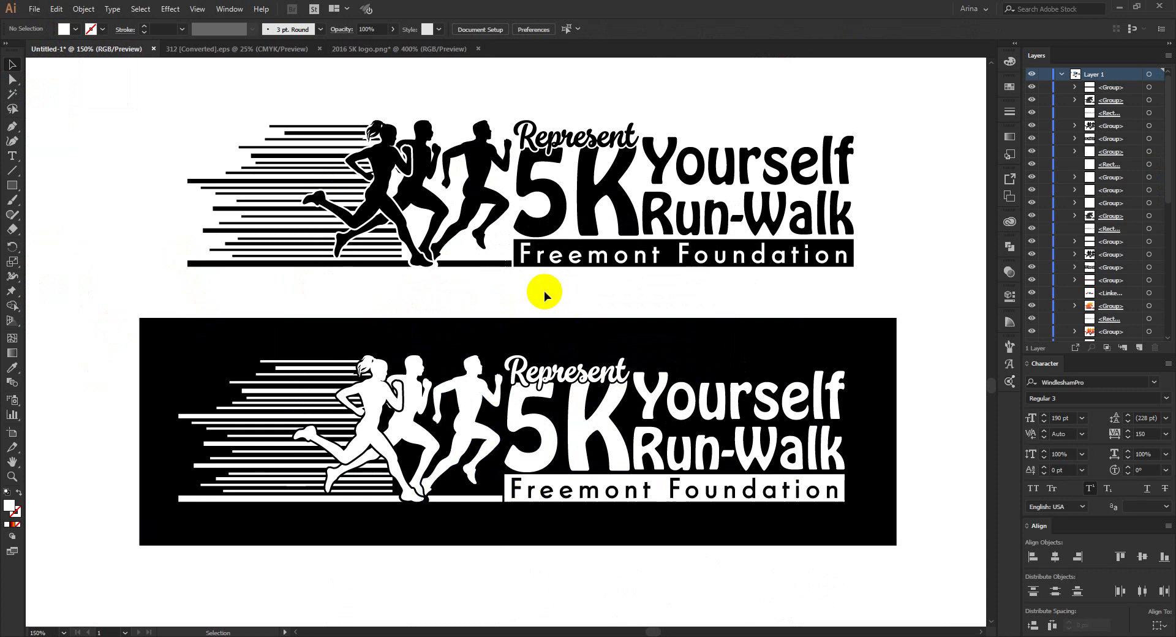
# Drag the top-right colour Run-Walk logo down to the artboard's lower-left corner
pyautogui.scroll(-4, 544, 292)
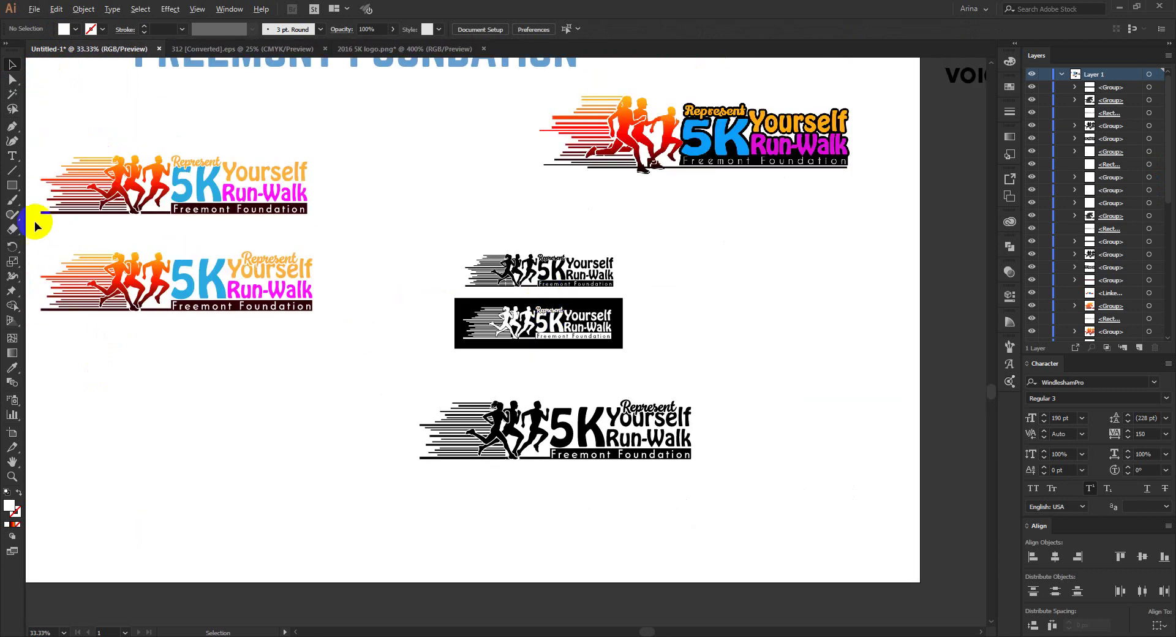
pyautogui.scroll(1, 35, 222)
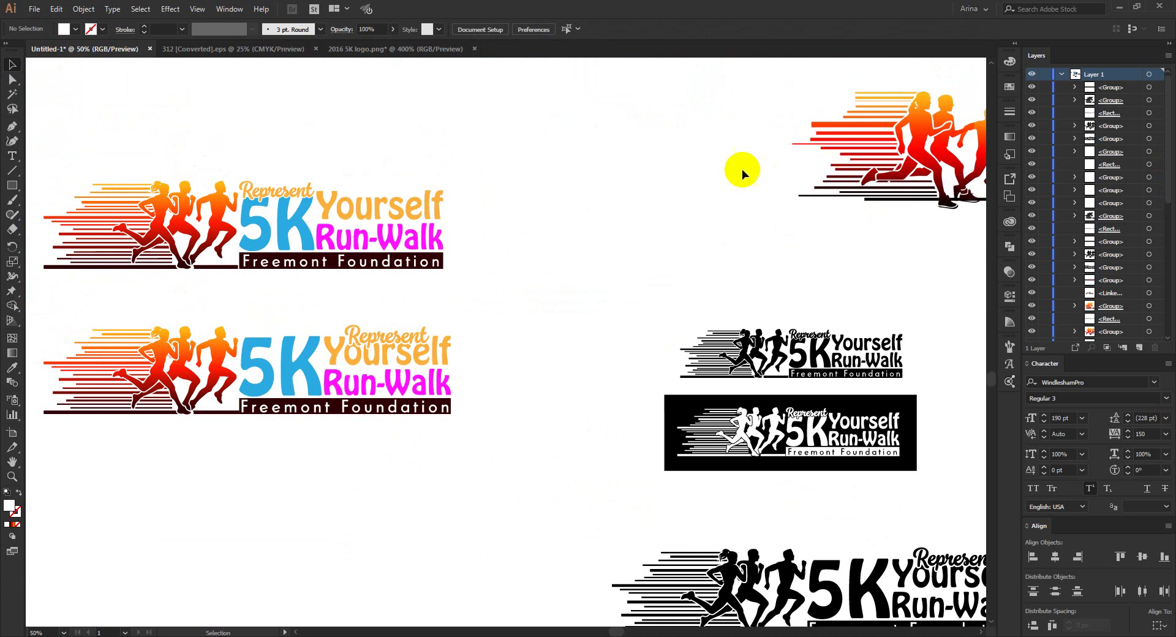
pyautogui.scroll(-1, 359, 373)
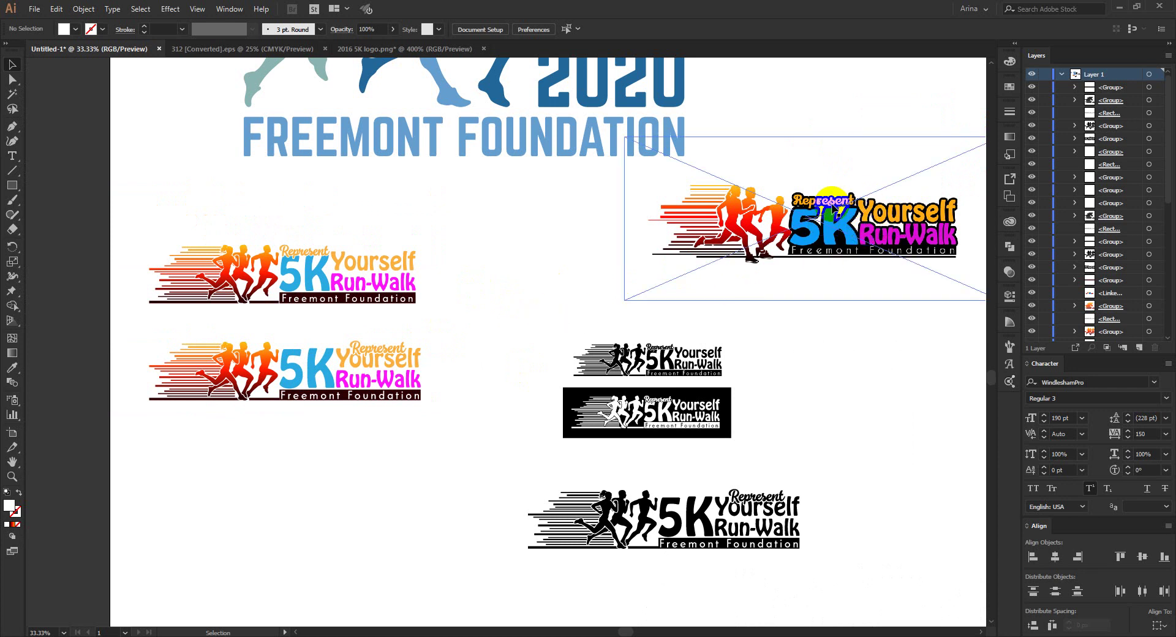
pyautogui.moveTo(833, 208); pyautogui.dragTo(301, 511)
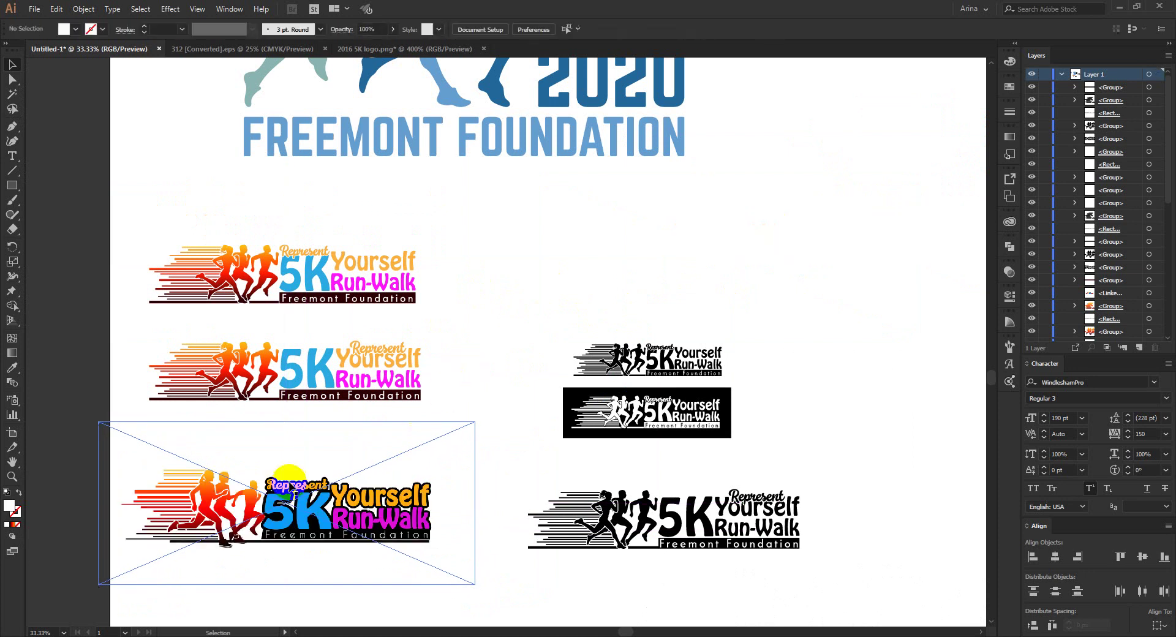
pyautogui.scroll(1, 171, 542)
pyautogui.click(438, 344)
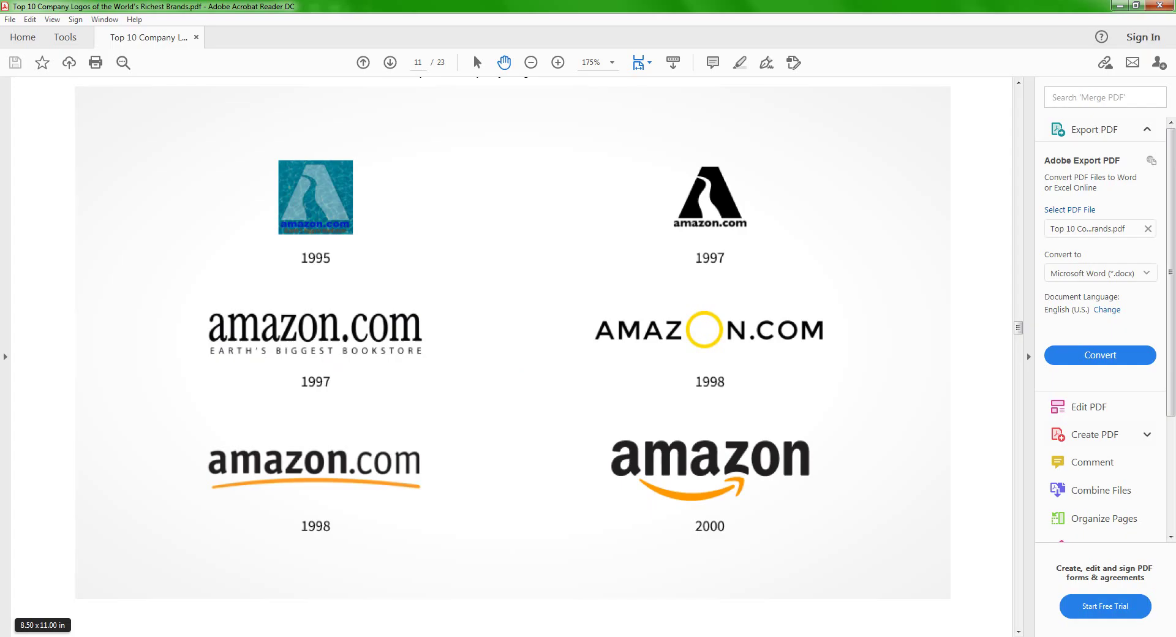
# Scroll through the Facebook section to its 2005, 2009 and 2013 logos on page 14
pyautogui.scroll(-10, 609, 416)
pyautogui.scroll(-20, 609, 415)
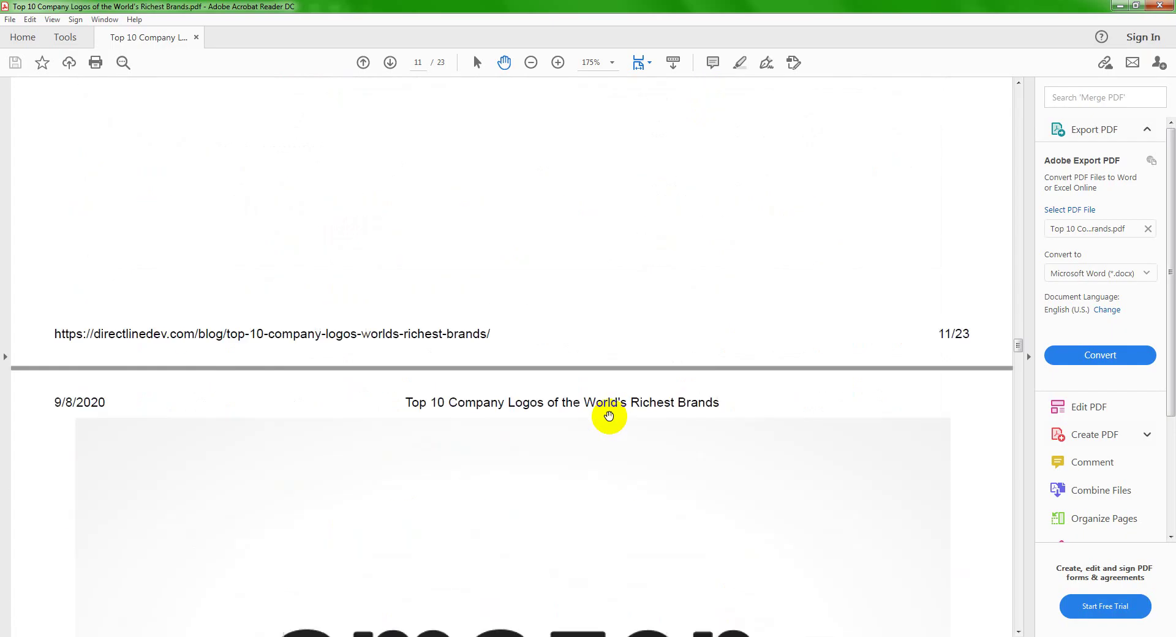
pyautogui.scroll(-20, 609, 416)
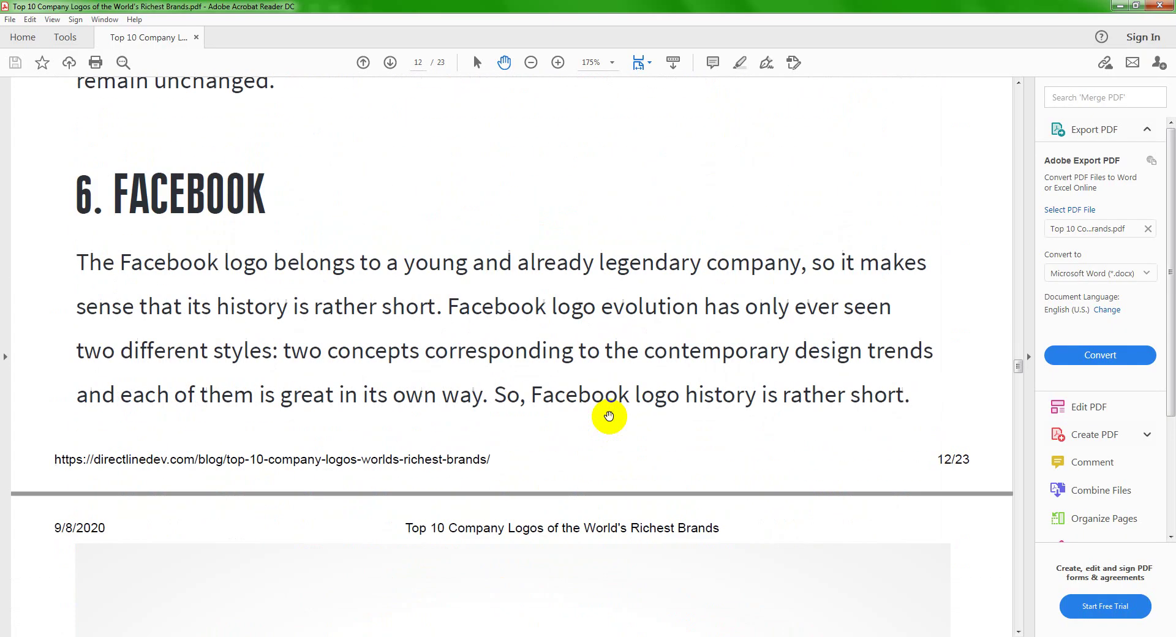
pyautogui.scroll(-20, 609, 416)
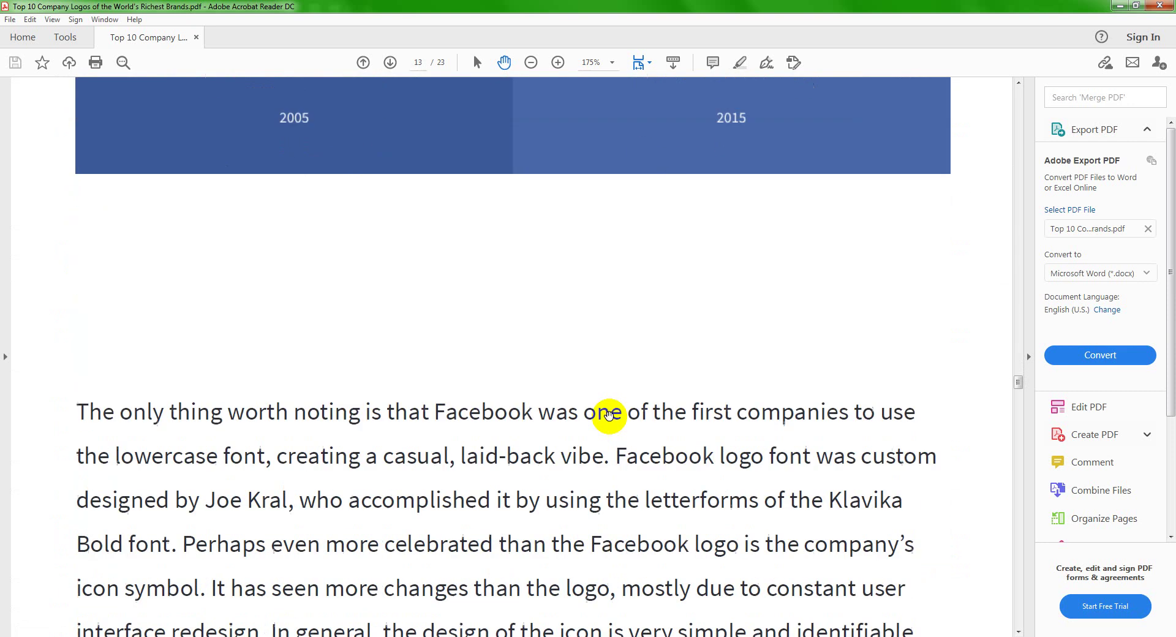
pyautogui.scroll(-10, 609, 415)
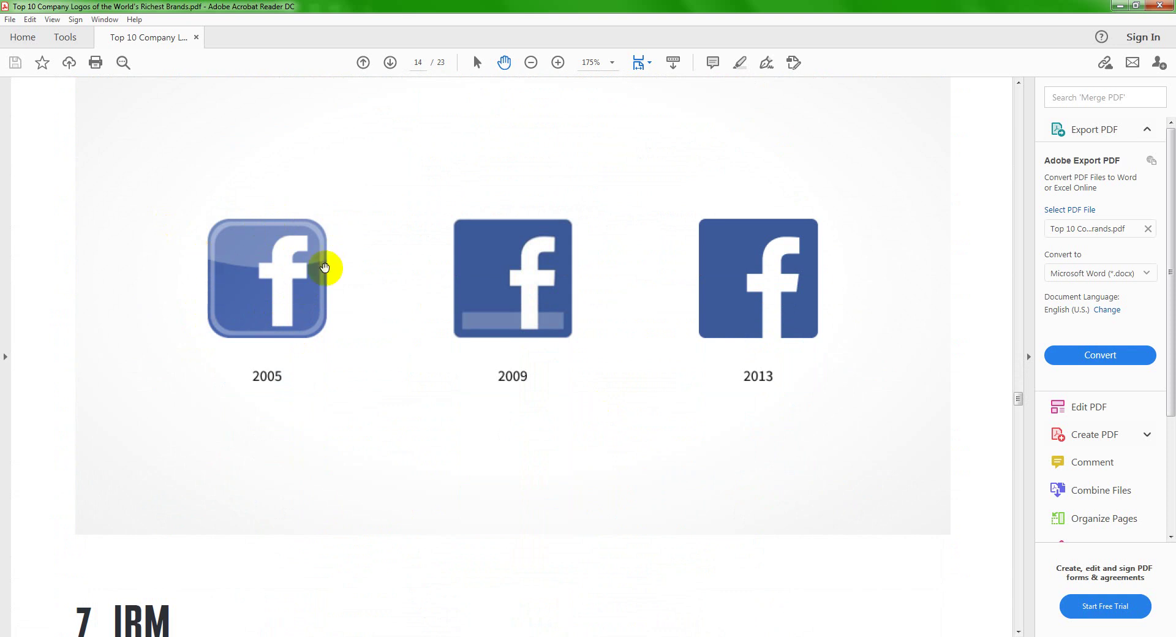
pyautogui.scroll(-1, 431, 350)
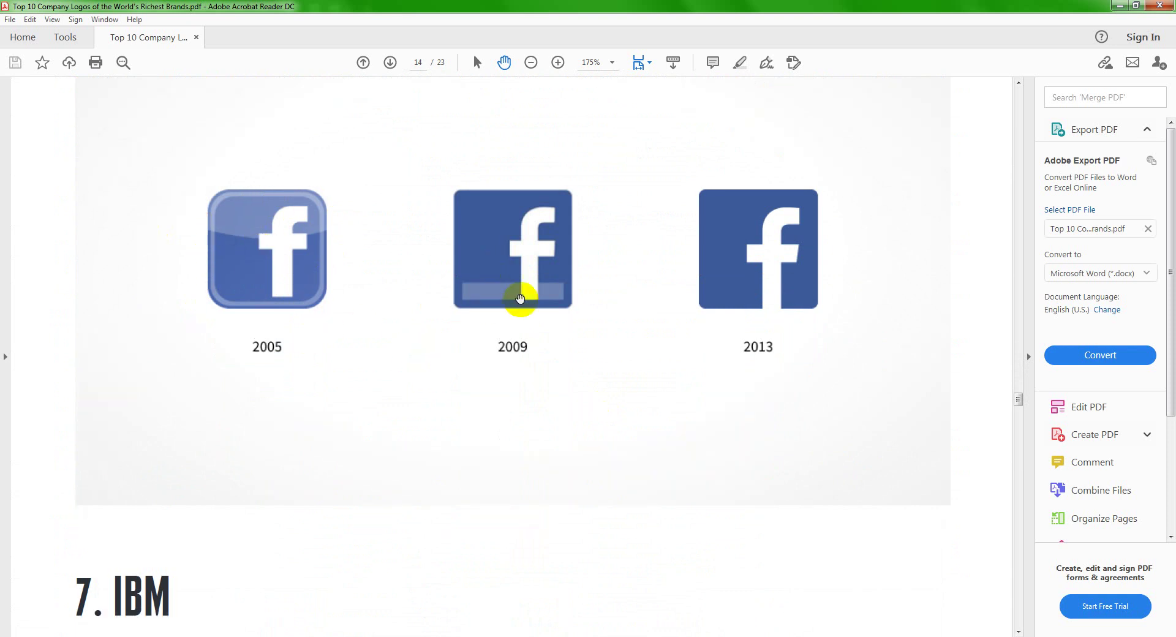
pyautogui.scroll(-7, 513, 303)
pyautogui.scroll(4, 512, 302)
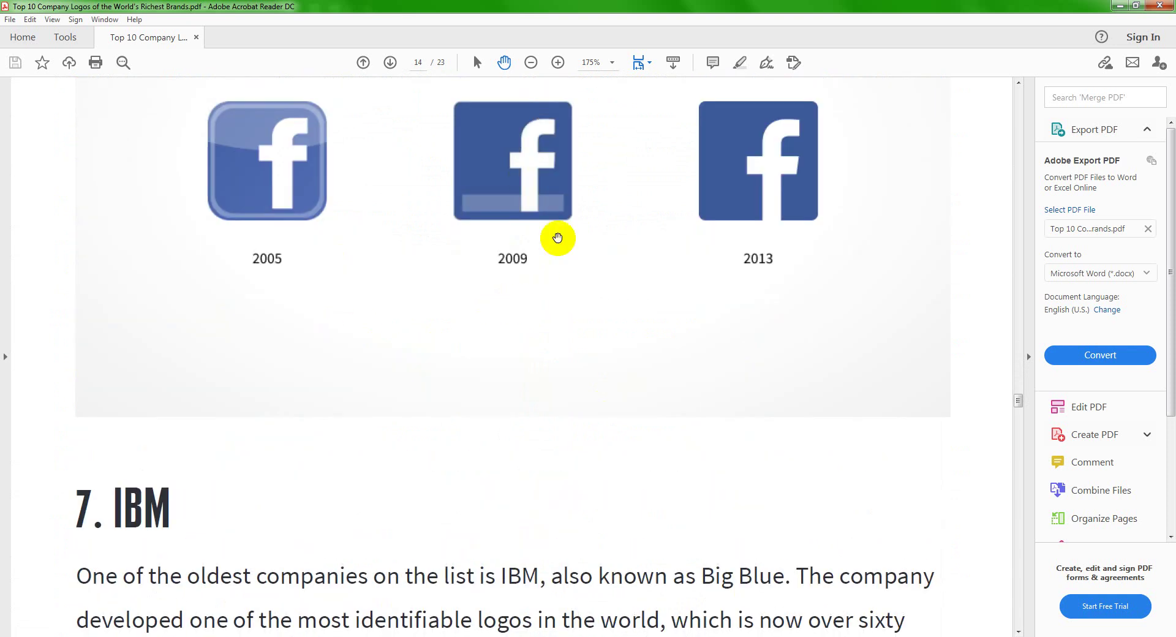
pyautogui.scroll(4, 557, 238)
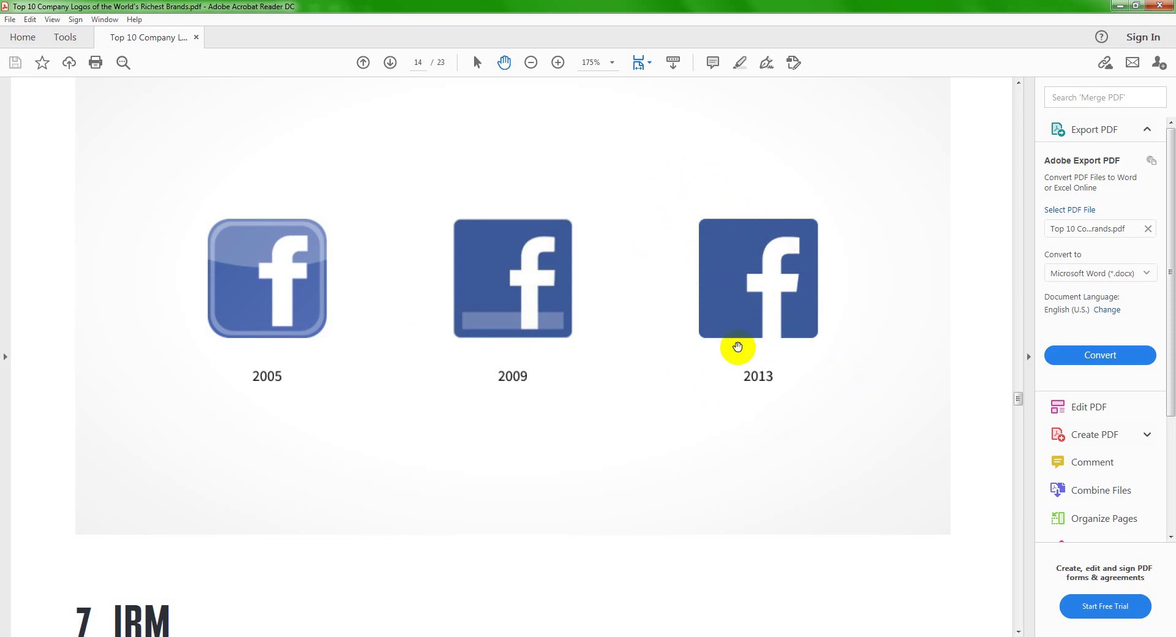
# Scroll past the McDonald's 1891–2006 timeline to the full-page golden arches logo on page 19
pyautogui.scroll(-10, 737, 347)
pyautogui.scroll(-8, 734, 349)
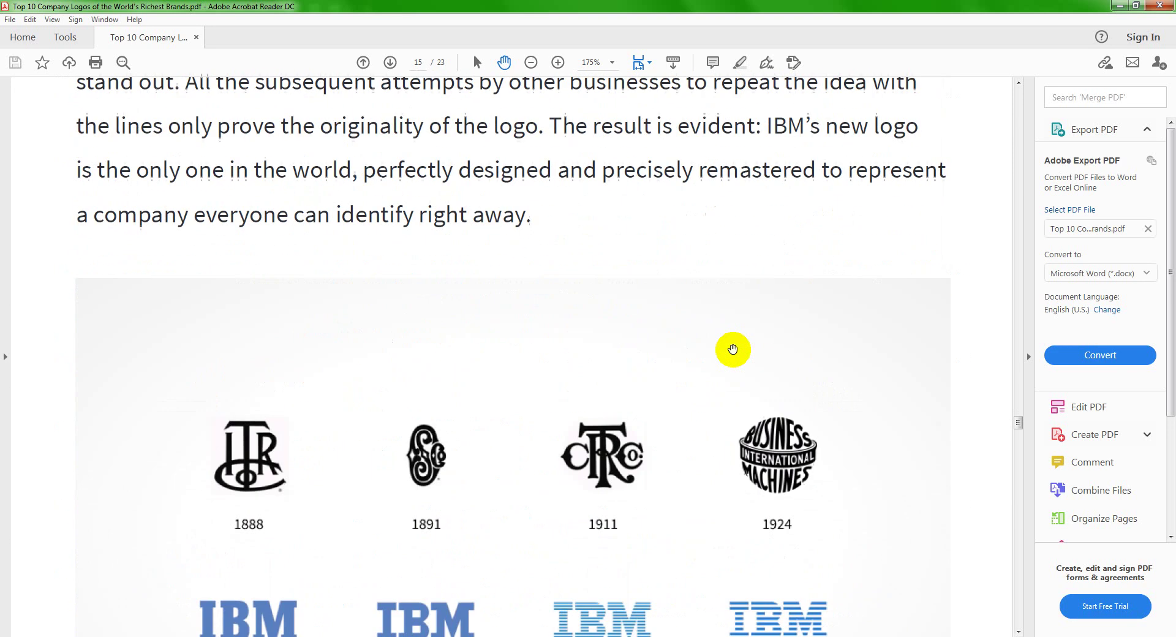
pyautogui.scroll(-2, 732, 349)
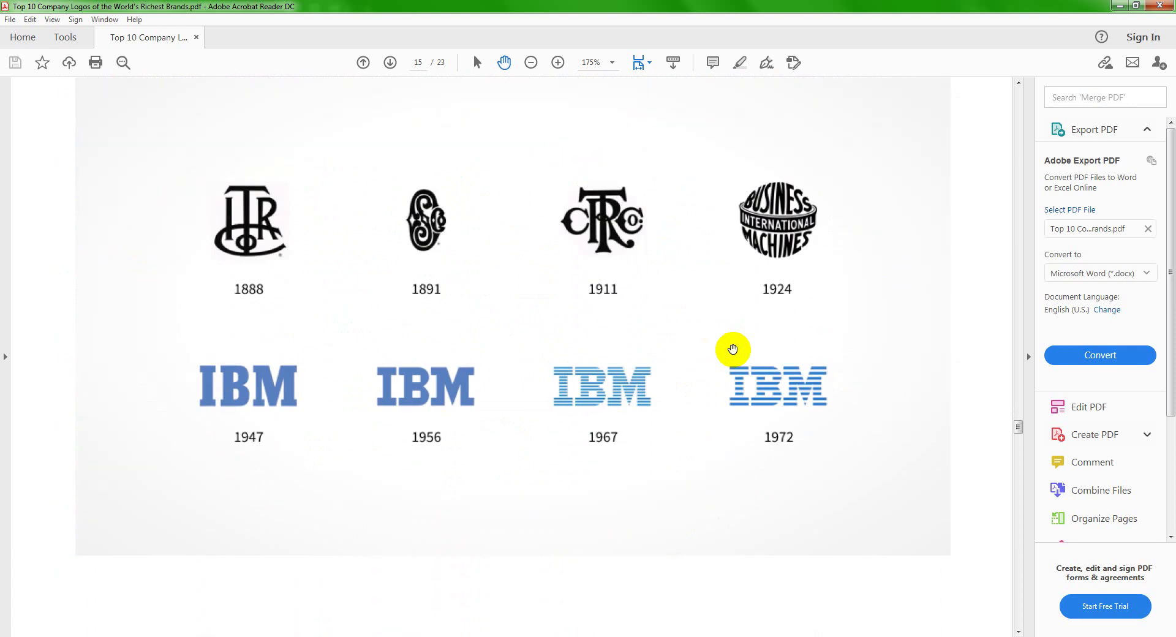
pyautogui.scroll(-6, 732, 349)
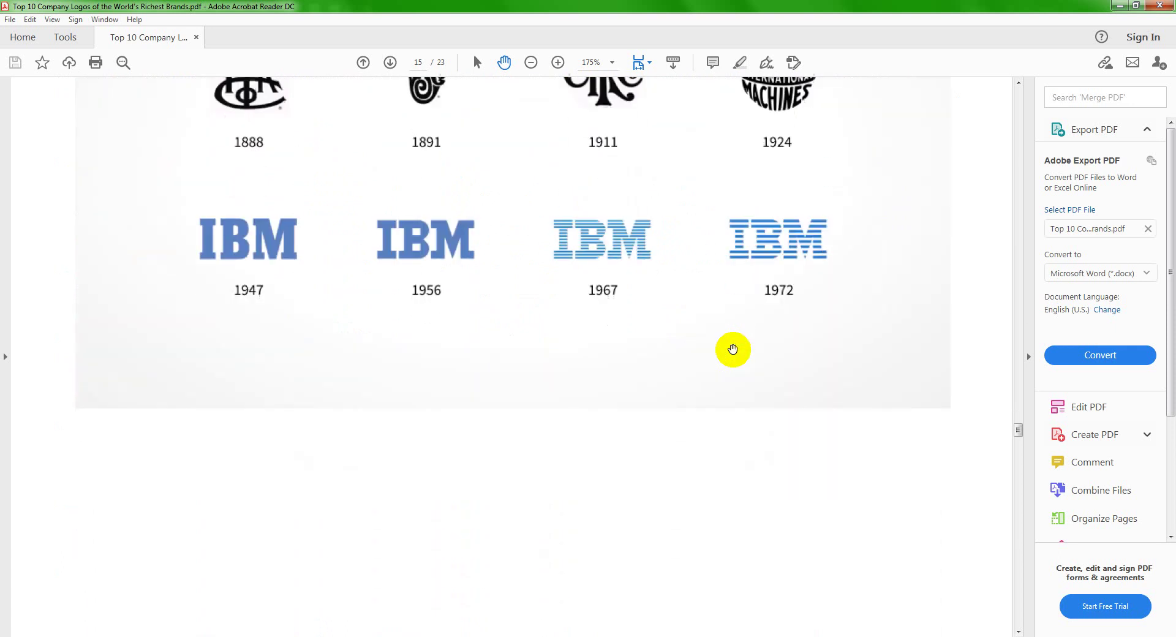
pyautogui.scroll(-19, 733, 350)
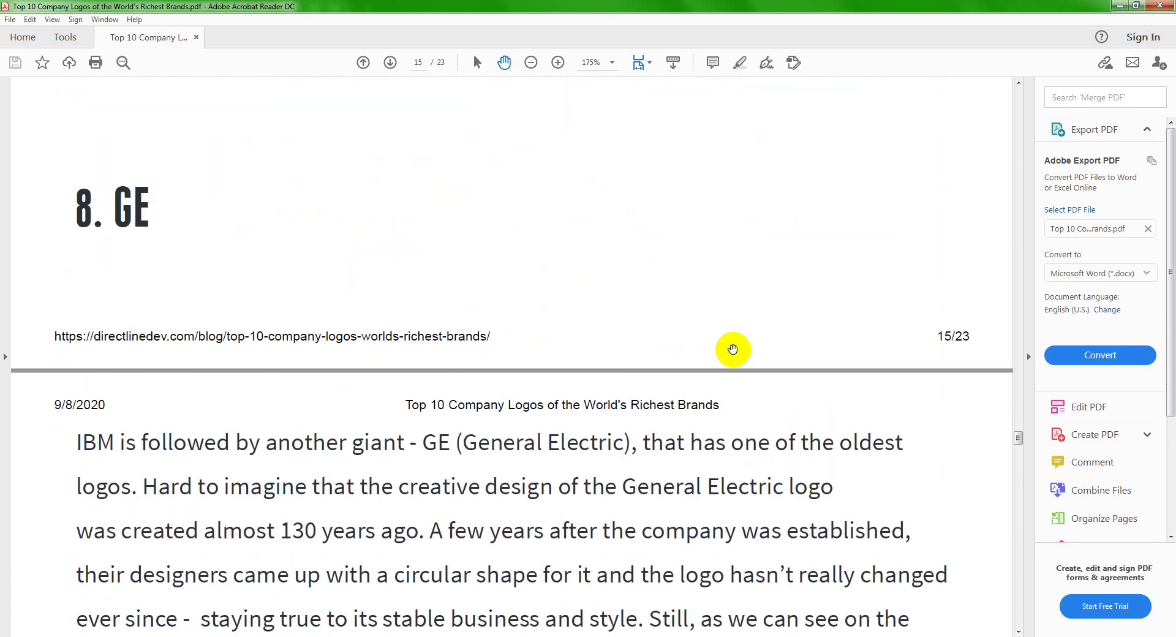
pyautogui.scroll(-16, 733, 348)
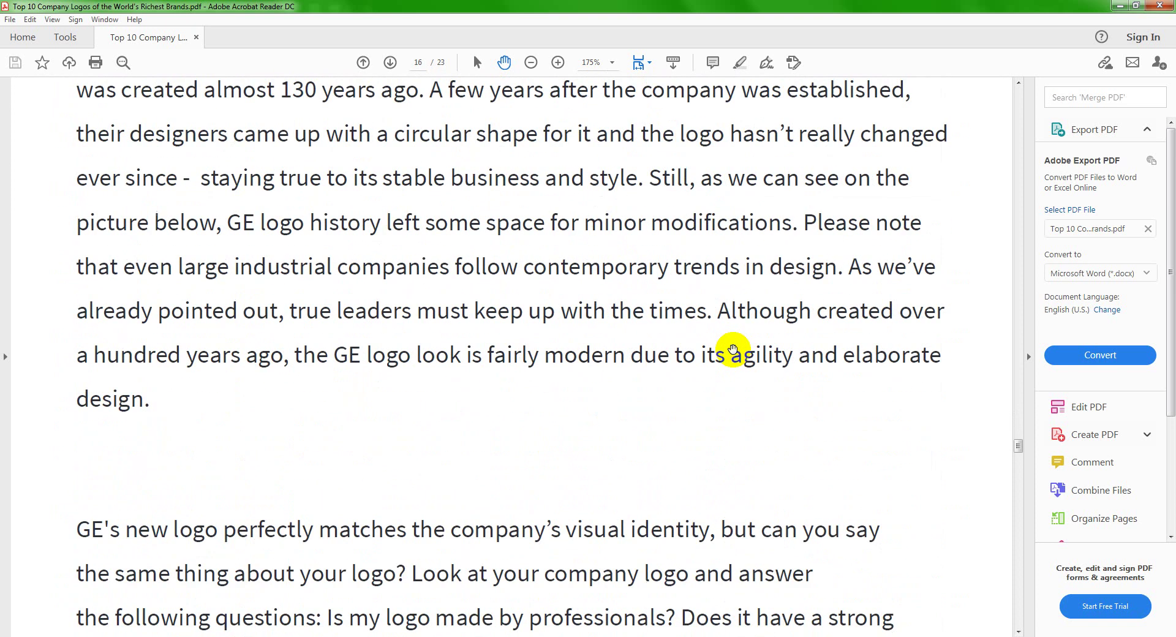
pyautogui.scroll(-16, 733, 349)
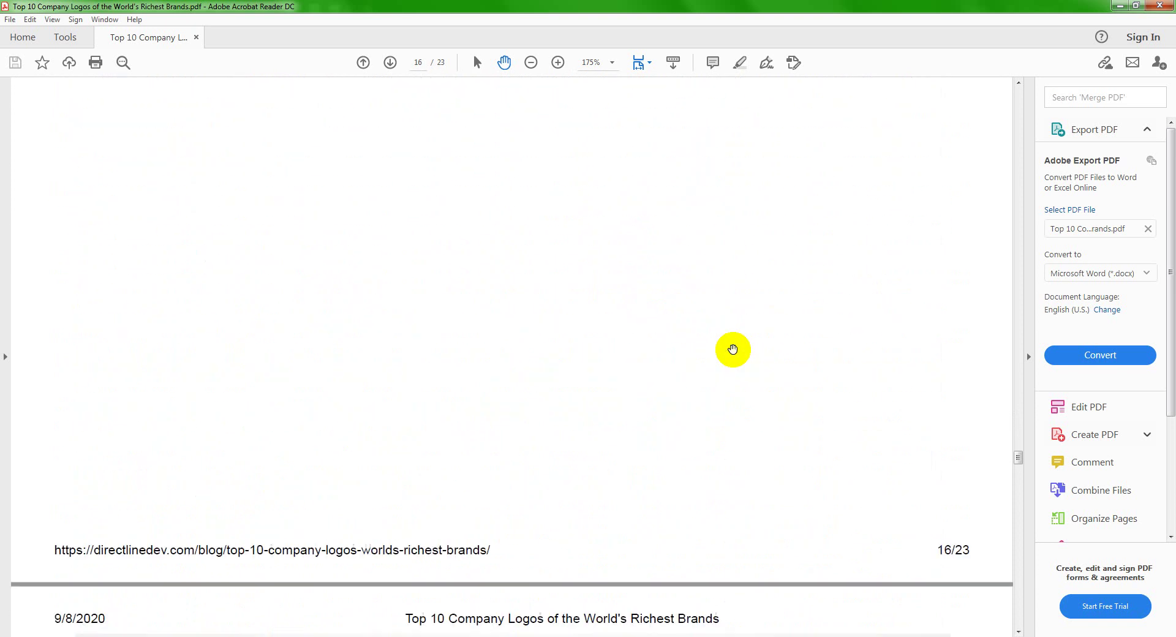
pyautogui.scroll(-13, 732, 349)
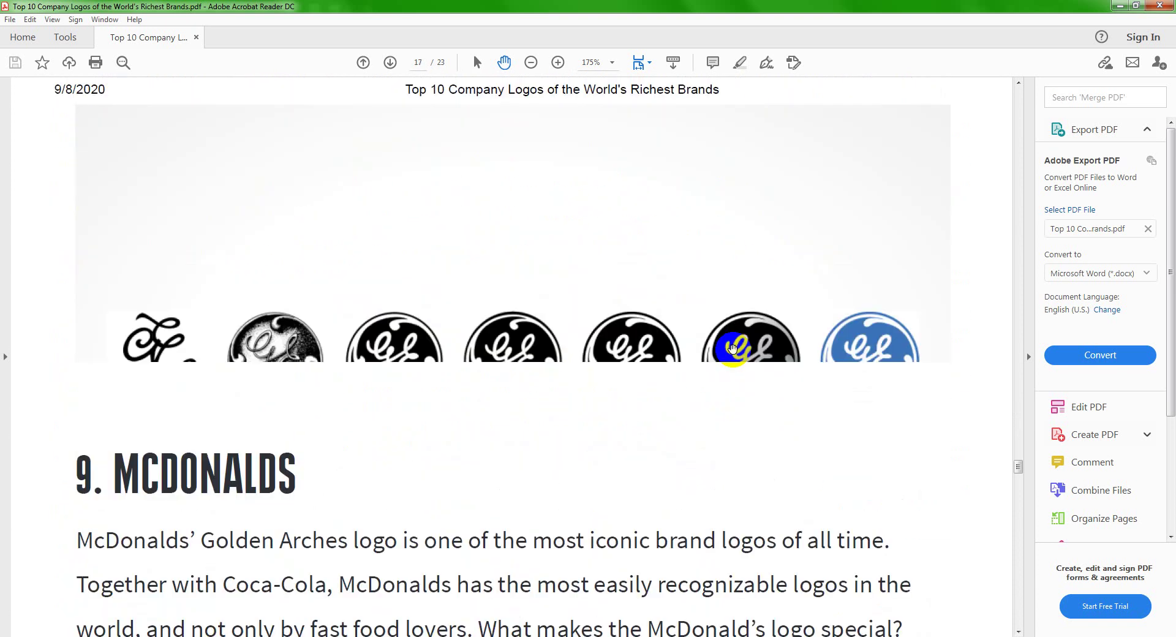
pyautogui.scroll(-20, 733, 348)
pyautogui.scroll(-17, 733, 349)
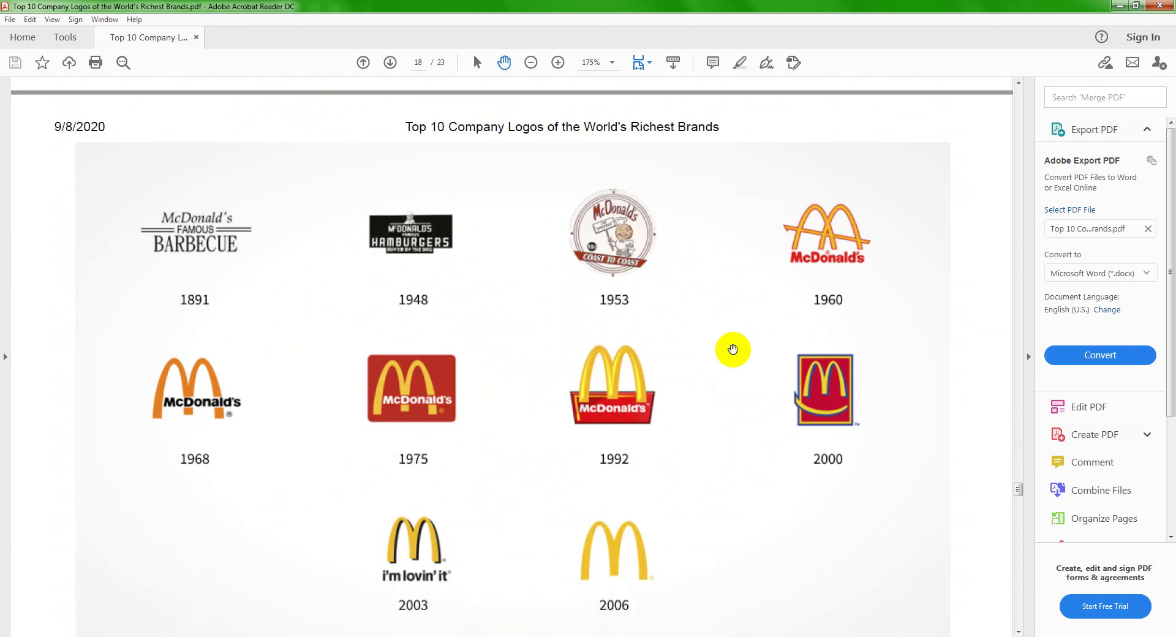
pyautogui.scroll(-1, 733, 349)
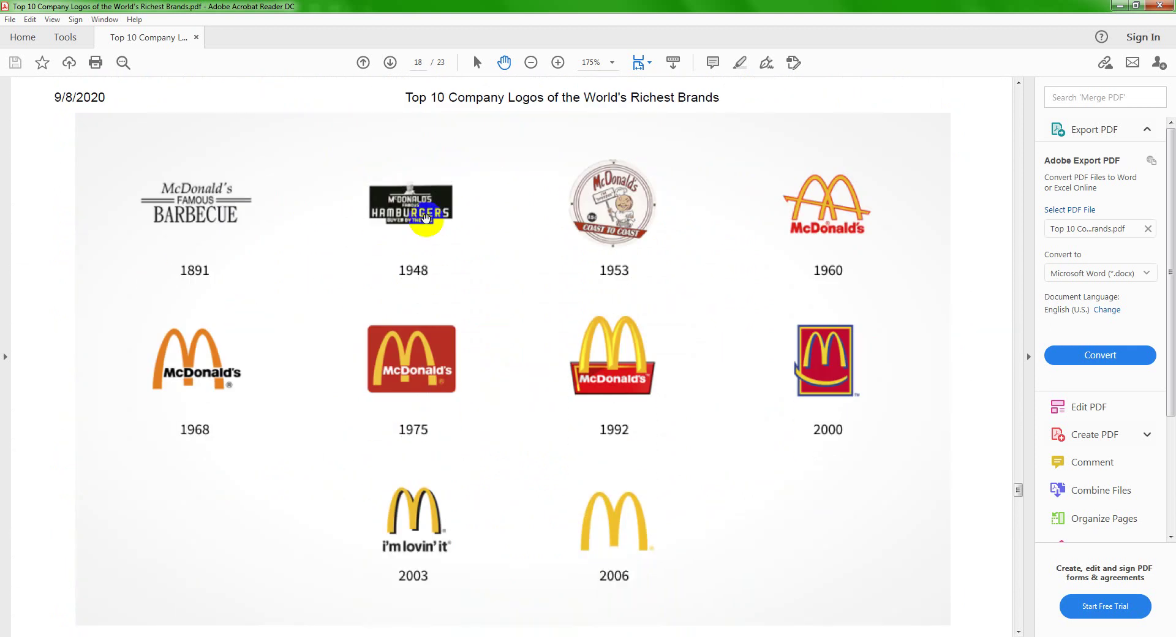
pyautogui.click(619, 381)
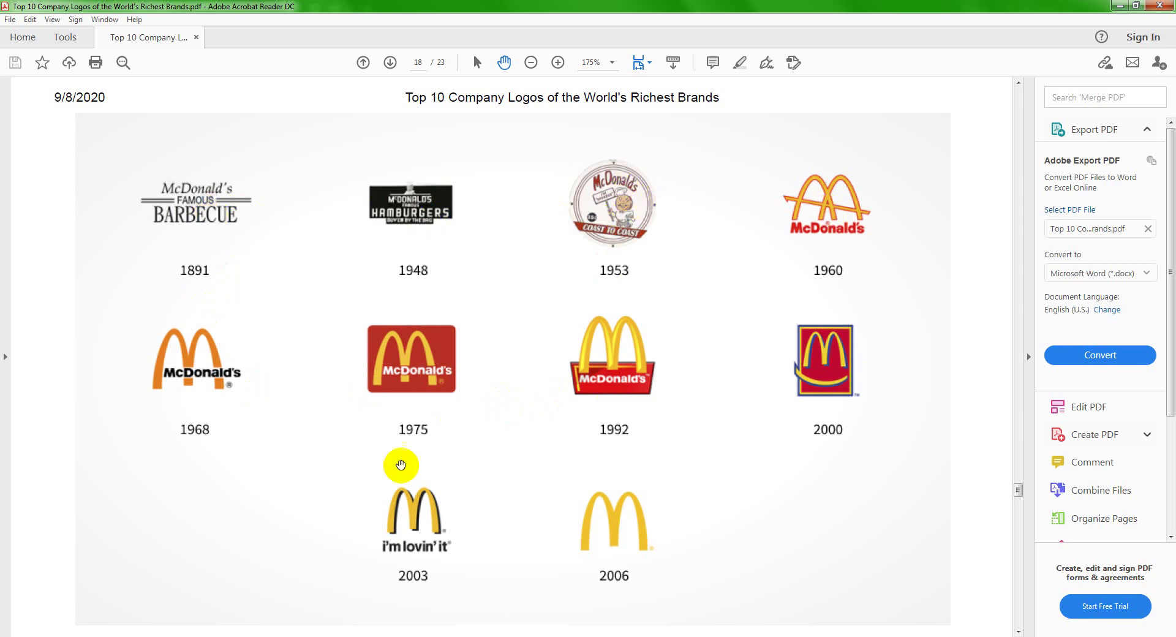
pyautogui.scroll(-3, 613, 323)
pyautogui.scroll(-20, 601, 387)
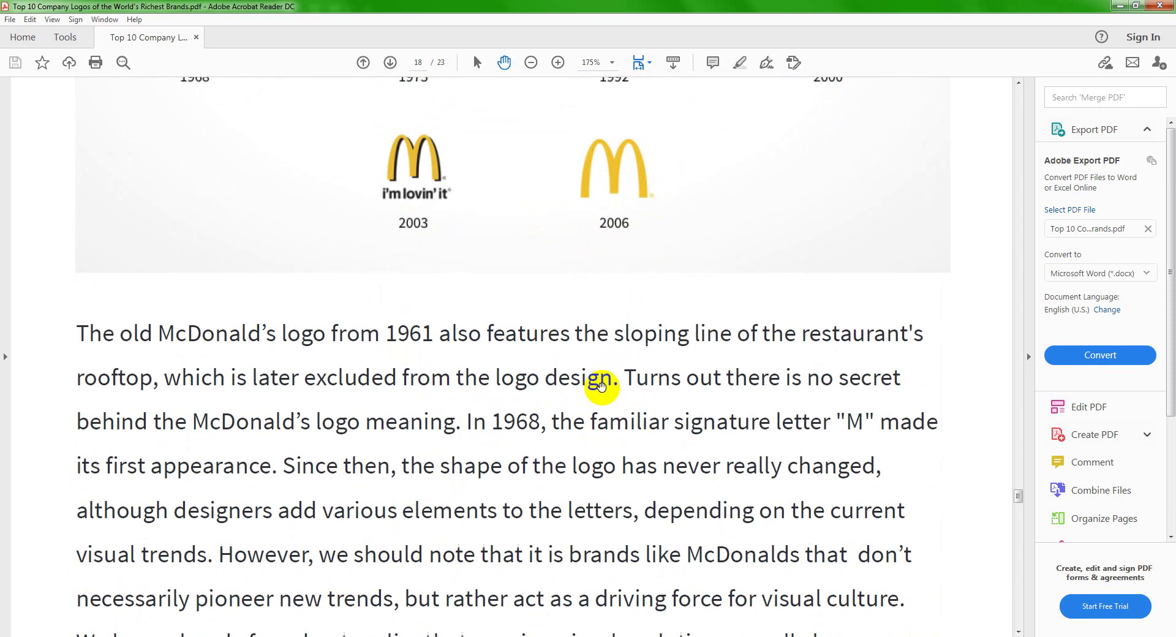
pyautogui.scroll(-3, 601, 387)
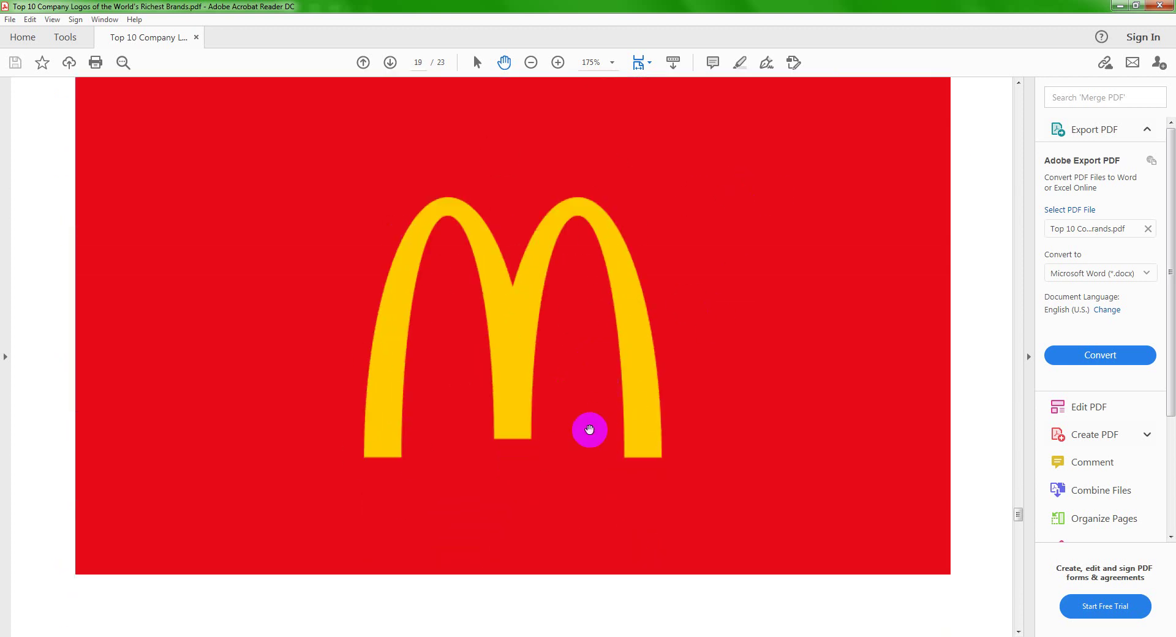
# Scroll through the Disney 1939–1985 logos to the article's end, then minimize Acrobat Reader
pyautogui.scroll(-15, 586, 424)
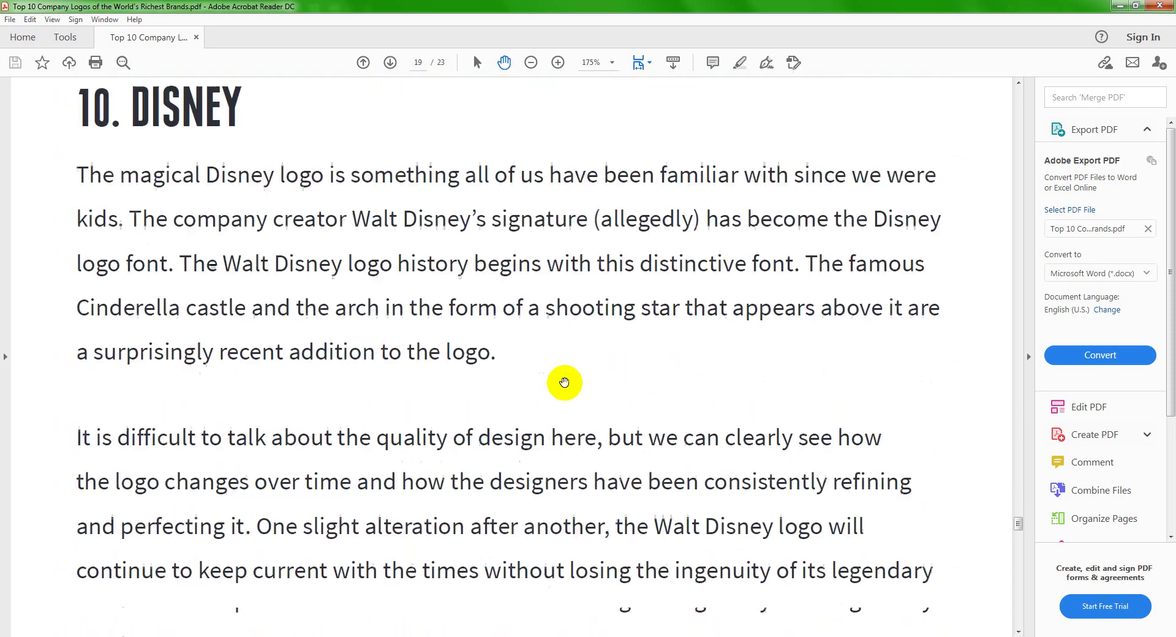
pyautogui.scroll(-9, 564, 382)
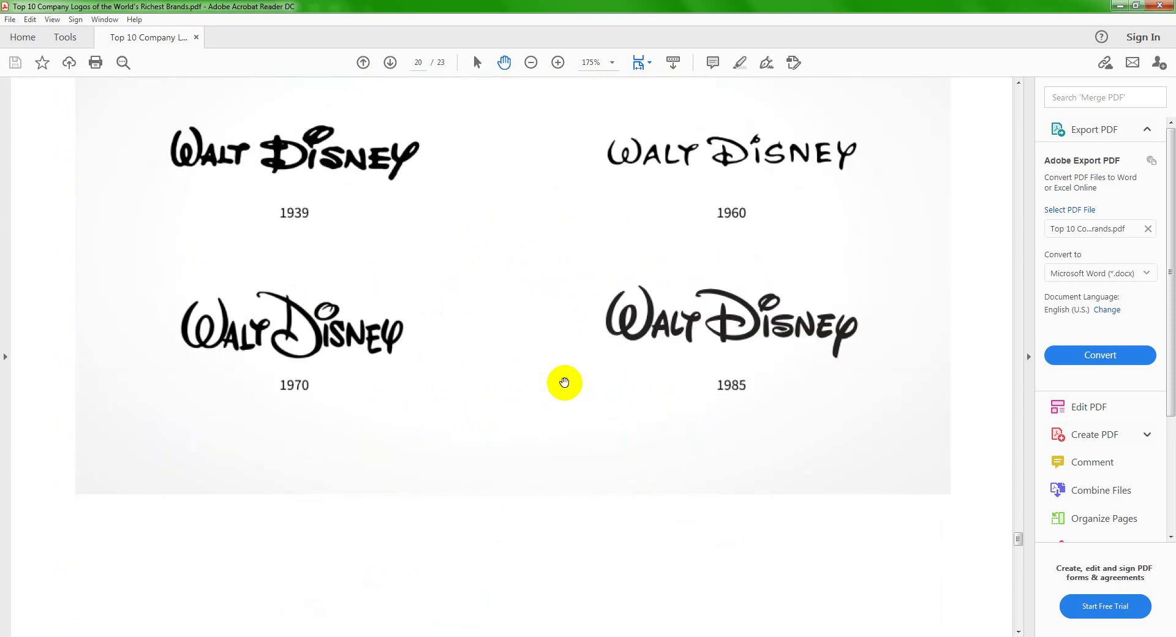
pyautogui.scroll(3, 564, 383)
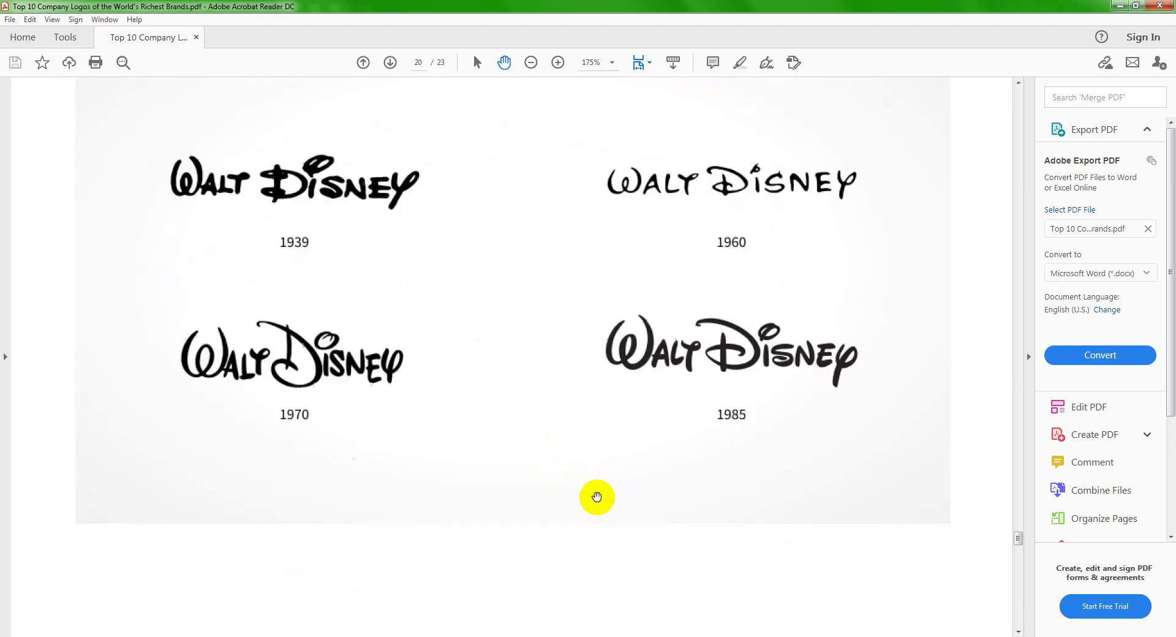
pyautogui.scroll(-3, 598, 496)
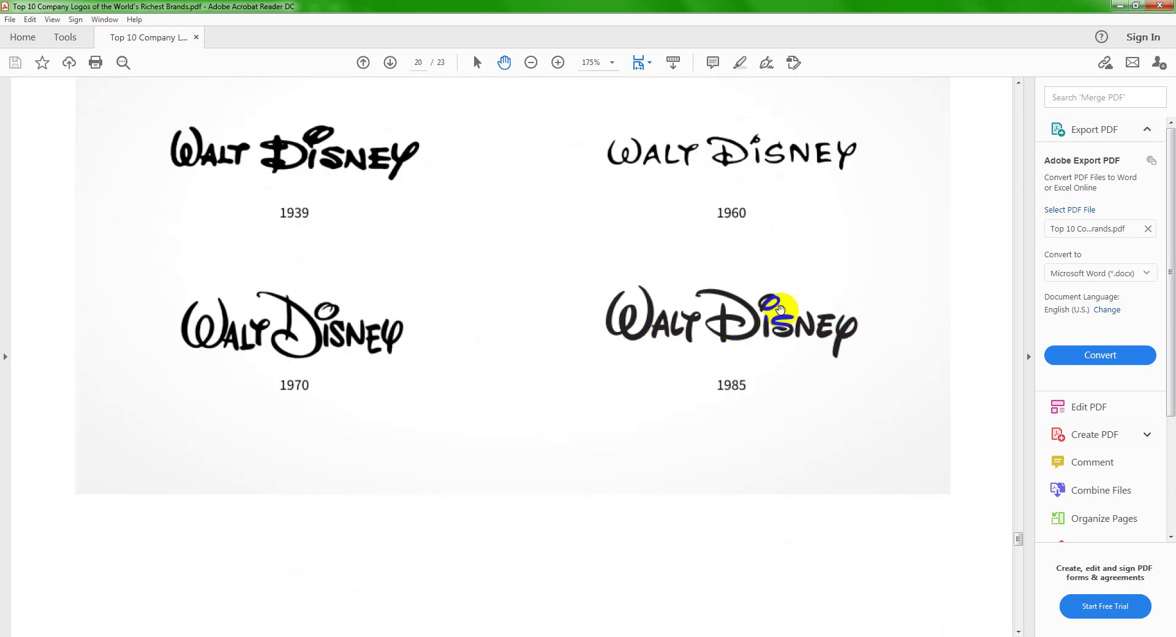
pyautogui.scroll(-5, 636, 332)
pyautogui.scroll(-12, 635, 332)
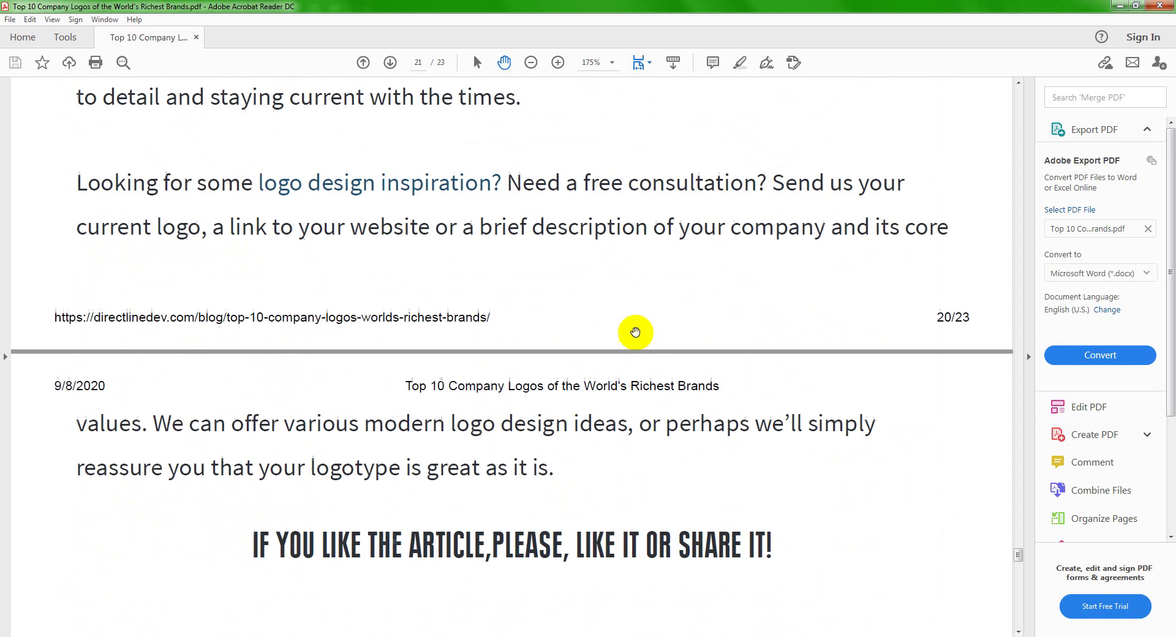
pyautogui.click(1132, 5)
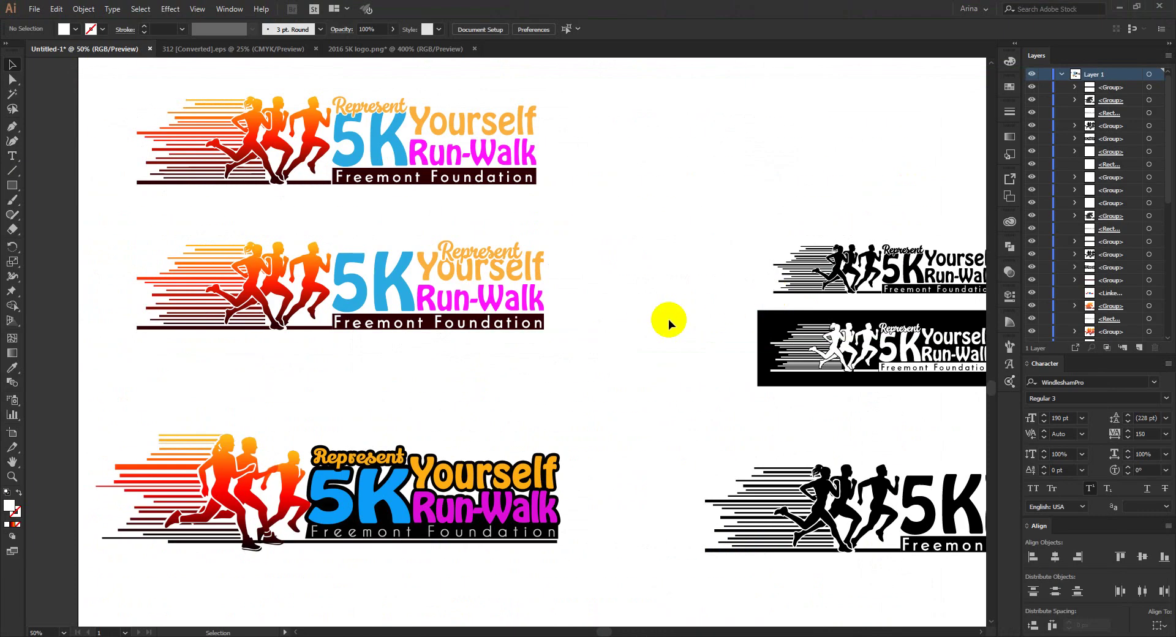
pyautogui.scroll(-1, 366, 370)
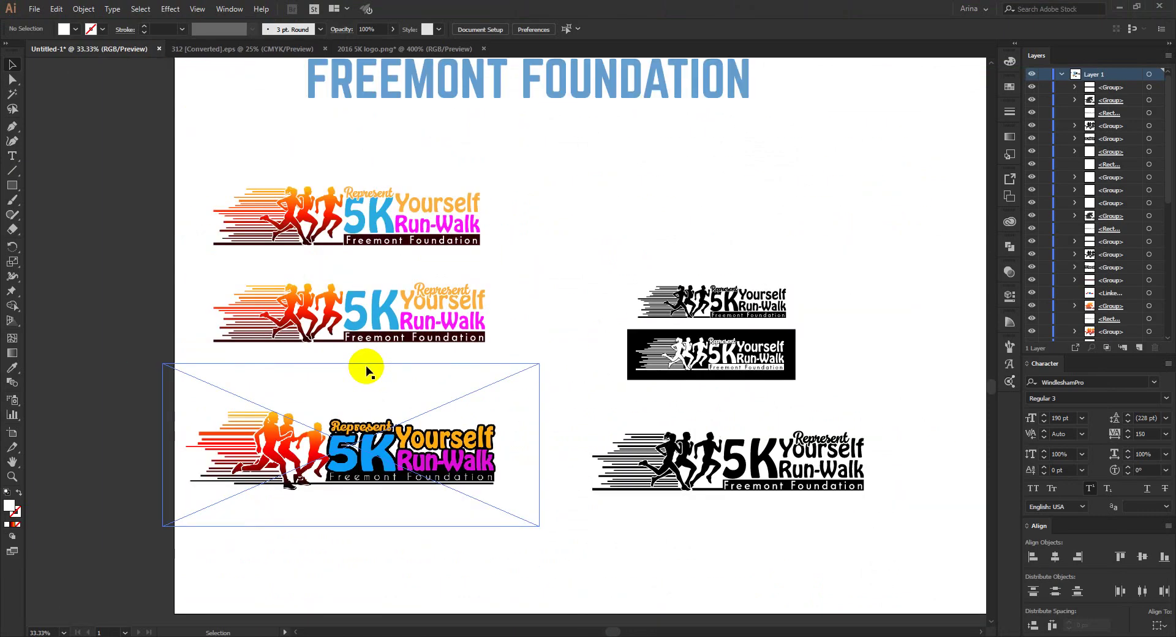
pyautogui.scroll(-1, 366, 369)
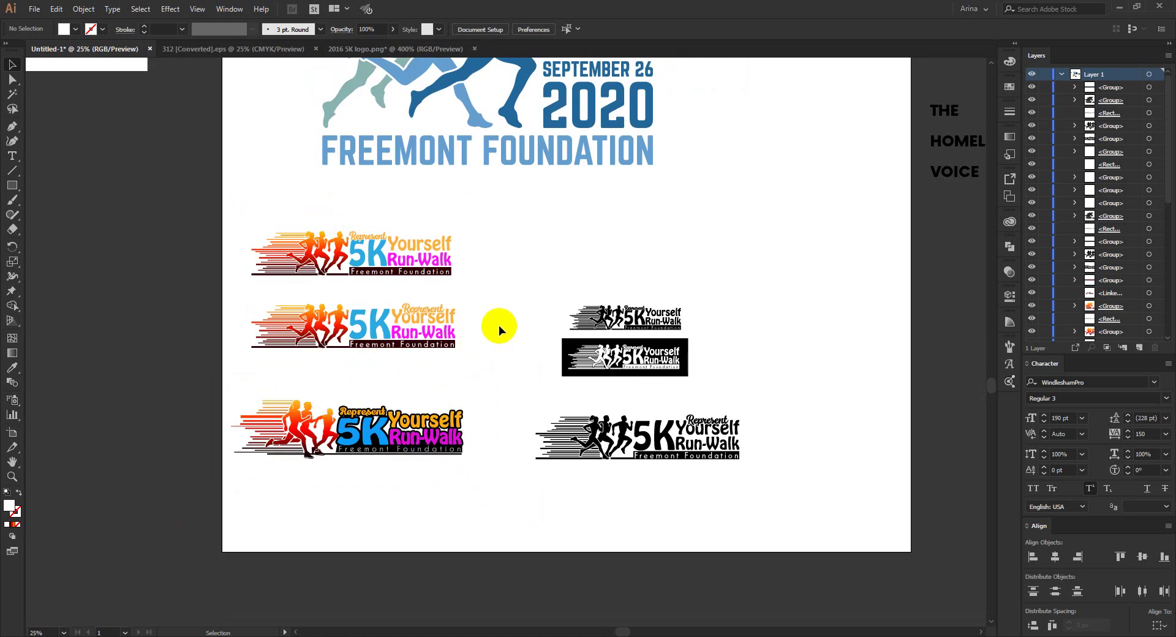
pyautogui.scroll(5, 499, 325)
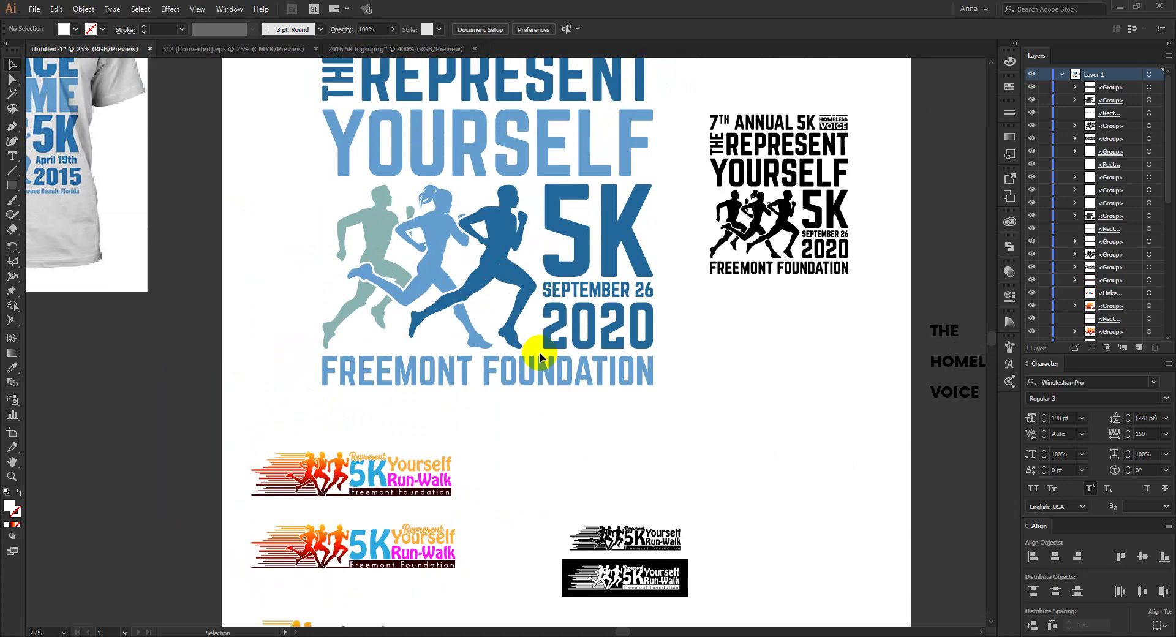
pyautogui.scroll(2, 540, 352)
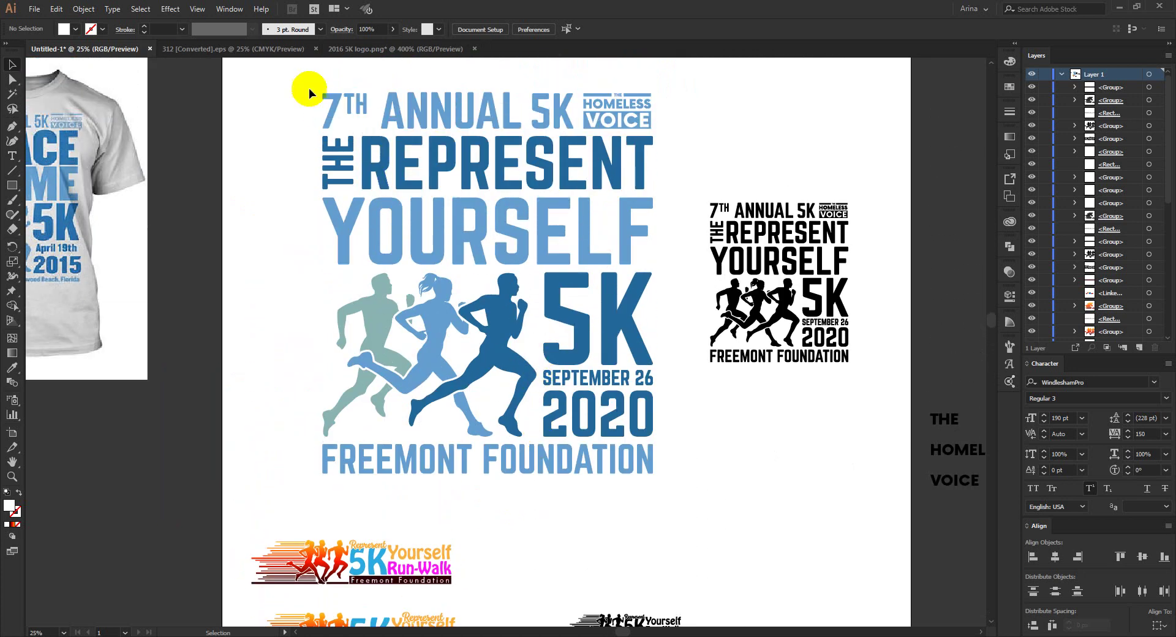
pyautogui.moveTo(316, 101); pyautogui.dragTo(669, 491)
pyautogui.click(722, 478)
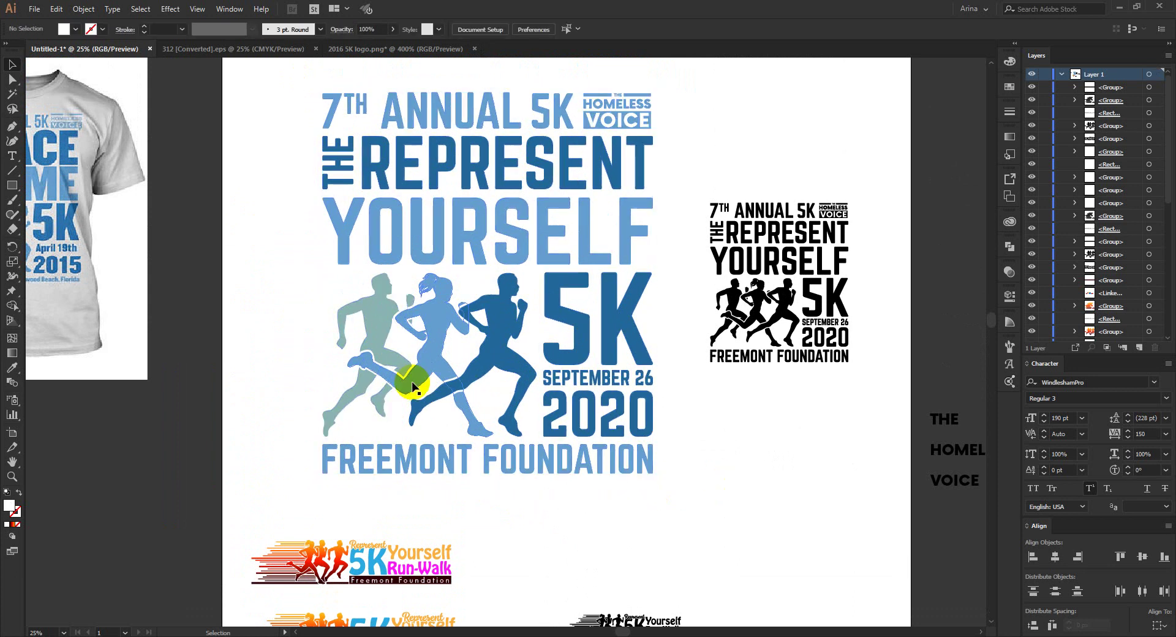
pyautogui.scroll(-1, 545, 372)
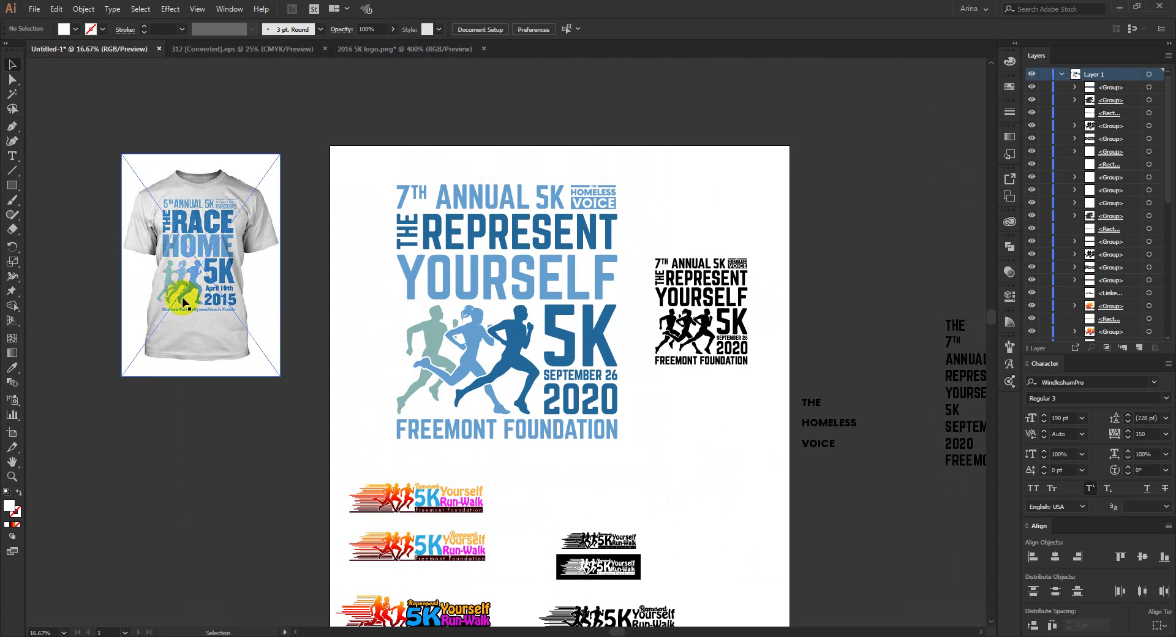
pyautogui.click(240, 428)
pyautogui.scroll(1, 517, 390)
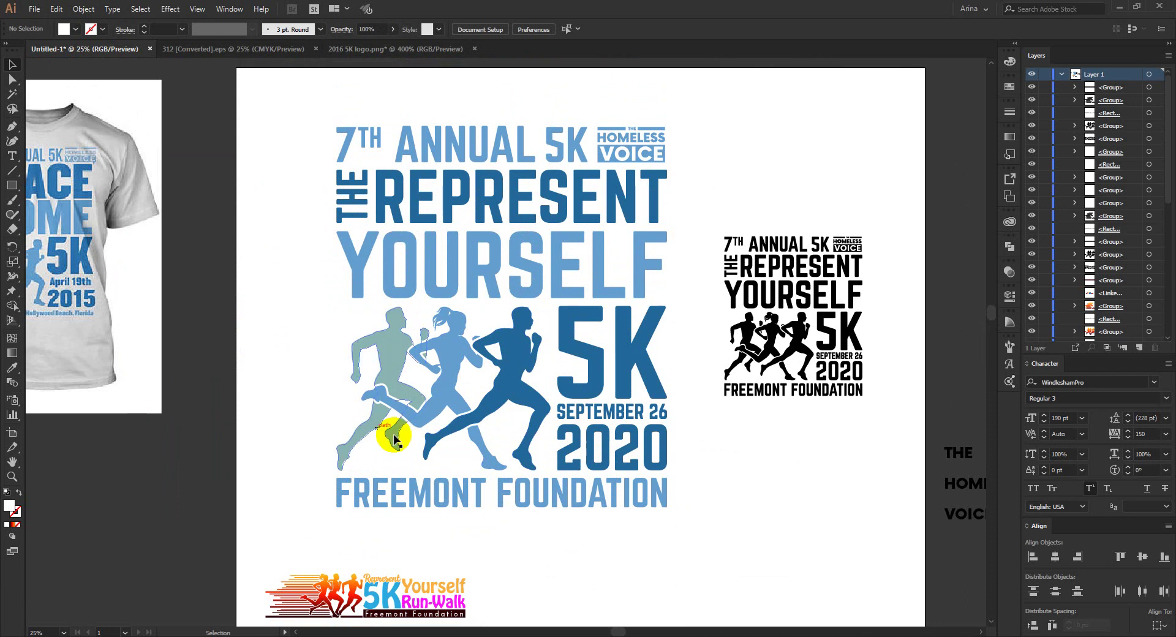
pyautogui.moveTo(311, 106)
pyautogui.mouseDown()
pyautogui.moveTo(638, 527)
pyautogui.moveTo(678, 539)
pyautogui.moveTo(388, 221)
pyautogui.moveTo(307, 102)
pyautogui.mouseUp()
pyautogui.click(696, 537)
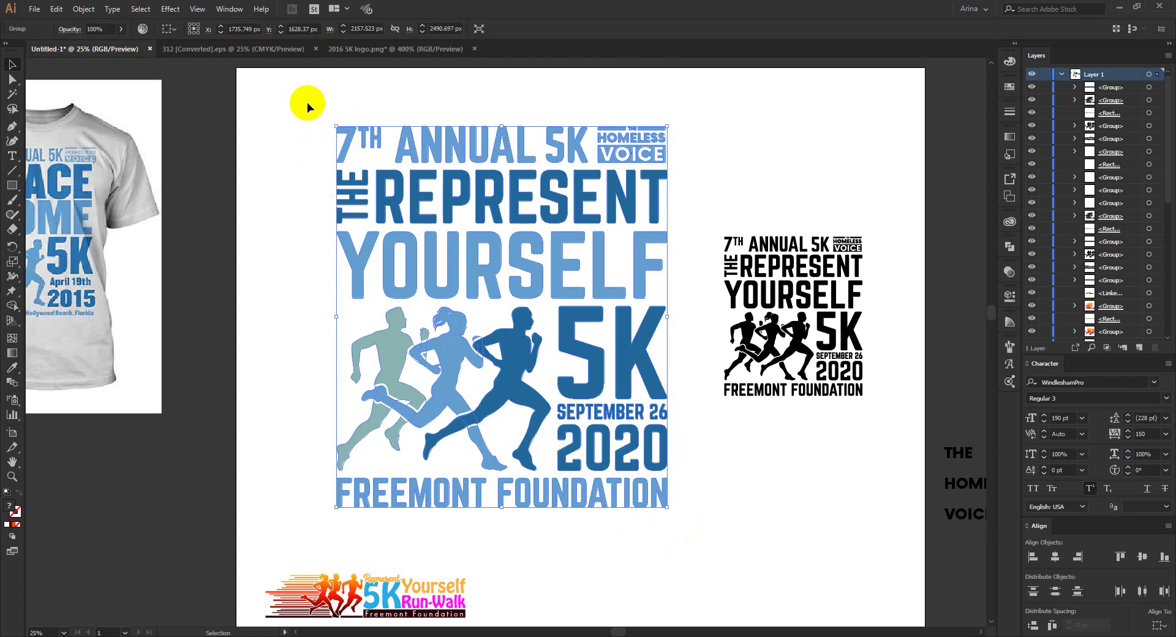
pyautogui.click(307, 110)
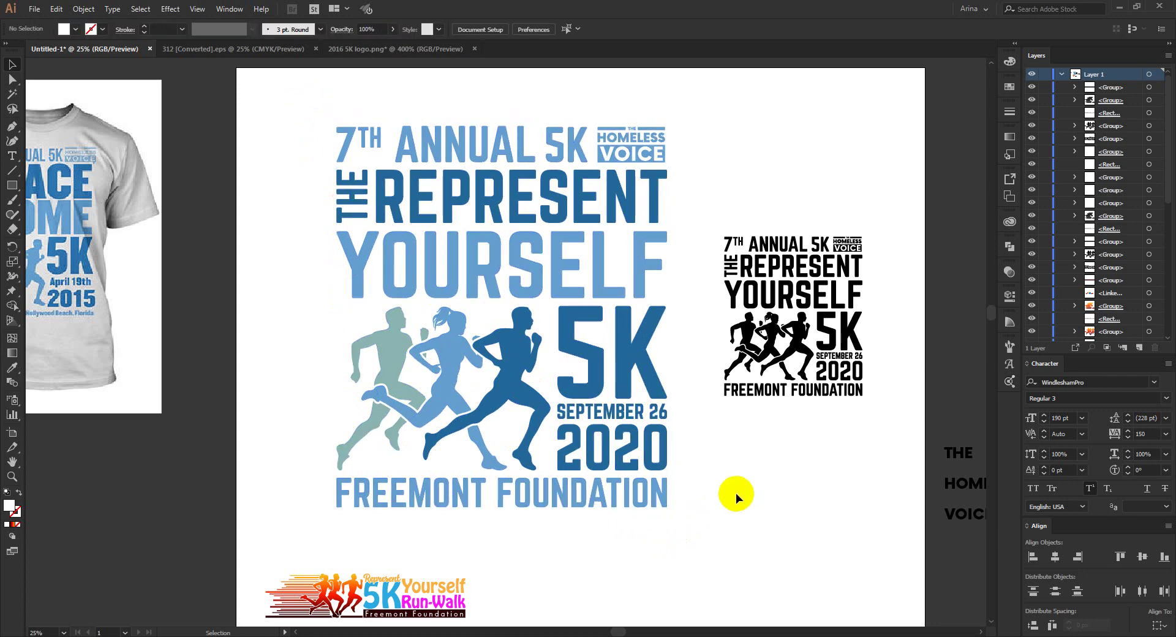
pyautogui.scroll(-5, 714, 468)
pyautogui.scroll(-4, 714, 468)
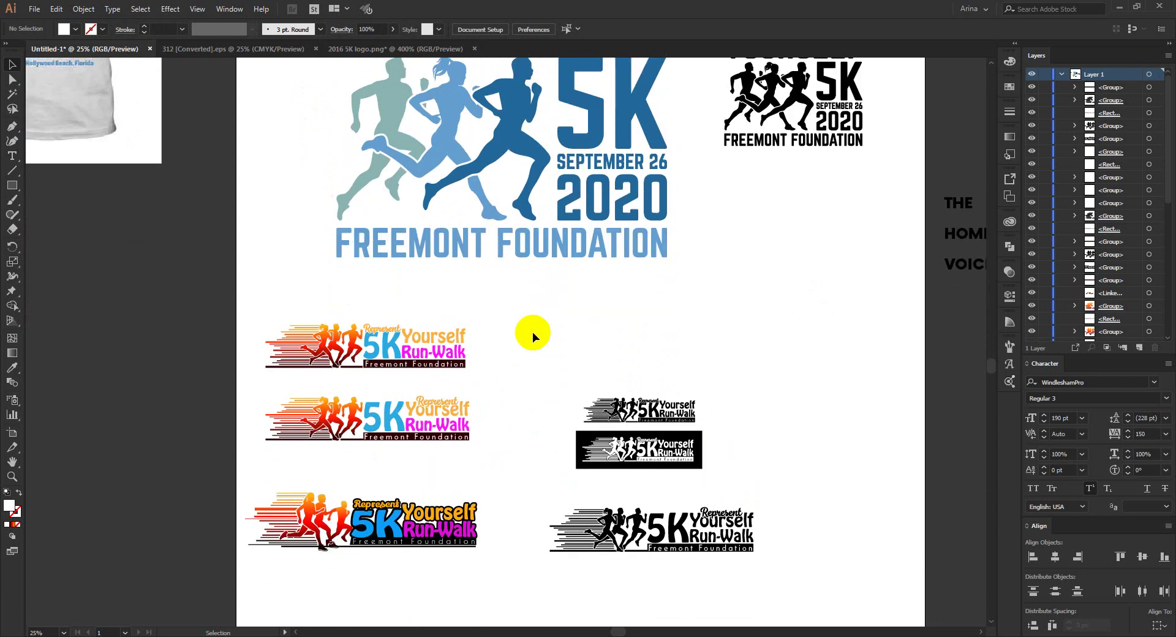
pyautogui.moveTo(532, 332); pyautogui.dragTo(748, 497)
pyautogui.moveTo(855, 494); pyautogui.dragTo(855, 494)
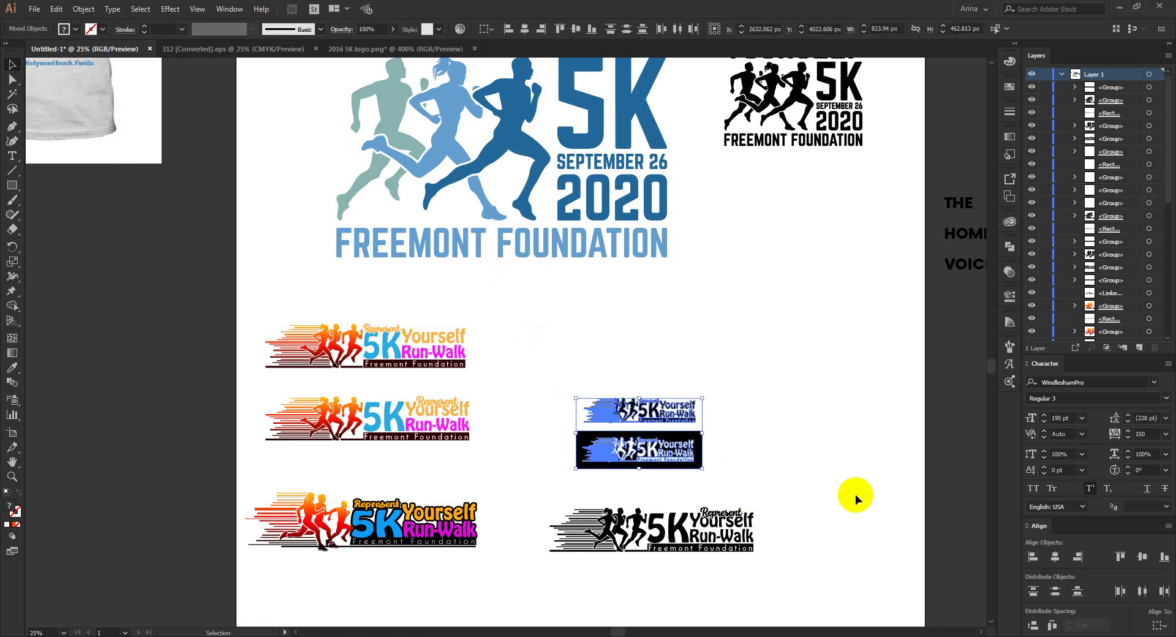
pyautogui.click(855, 494)
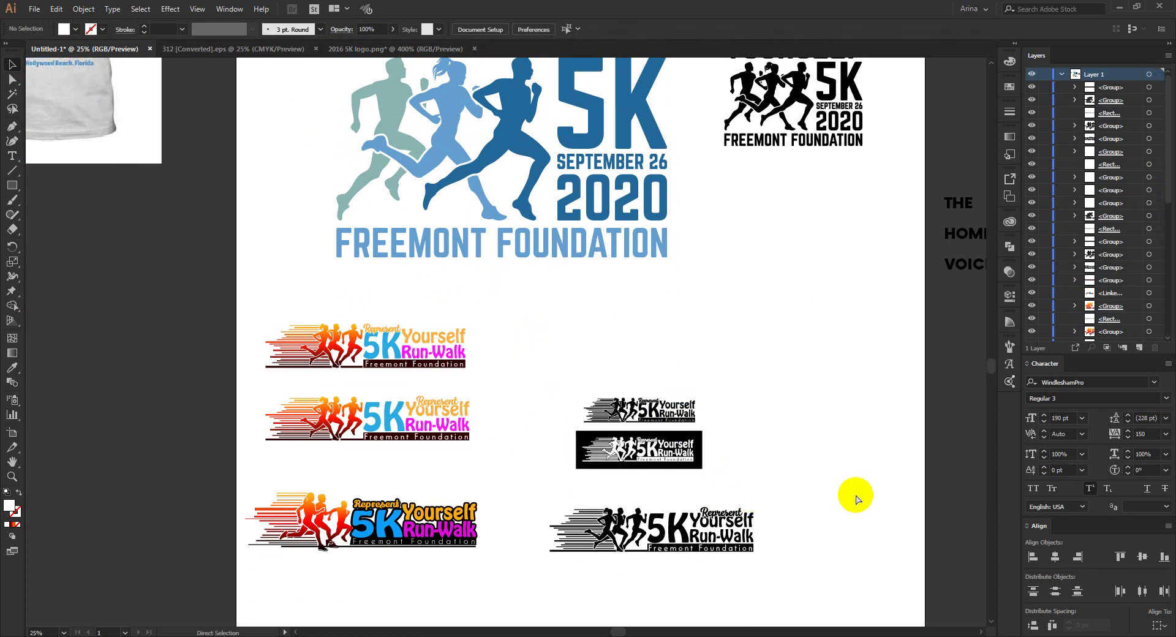